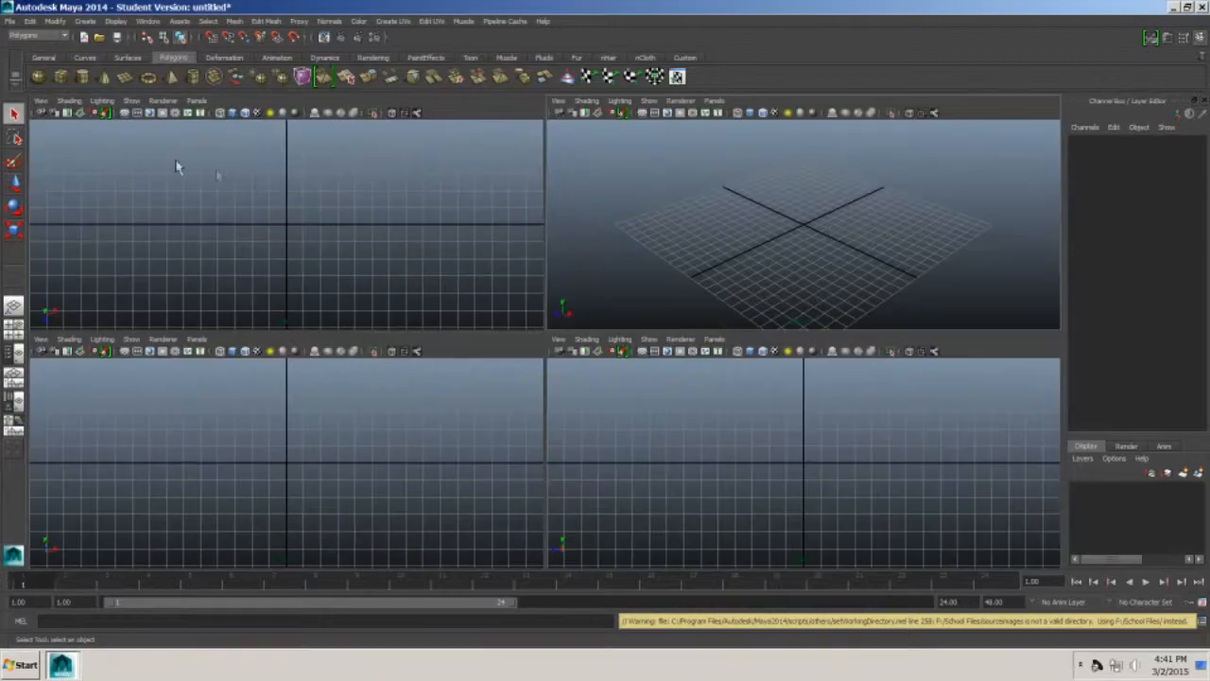
- Import top.jpg as an image plane in the top view
click(40, 100)
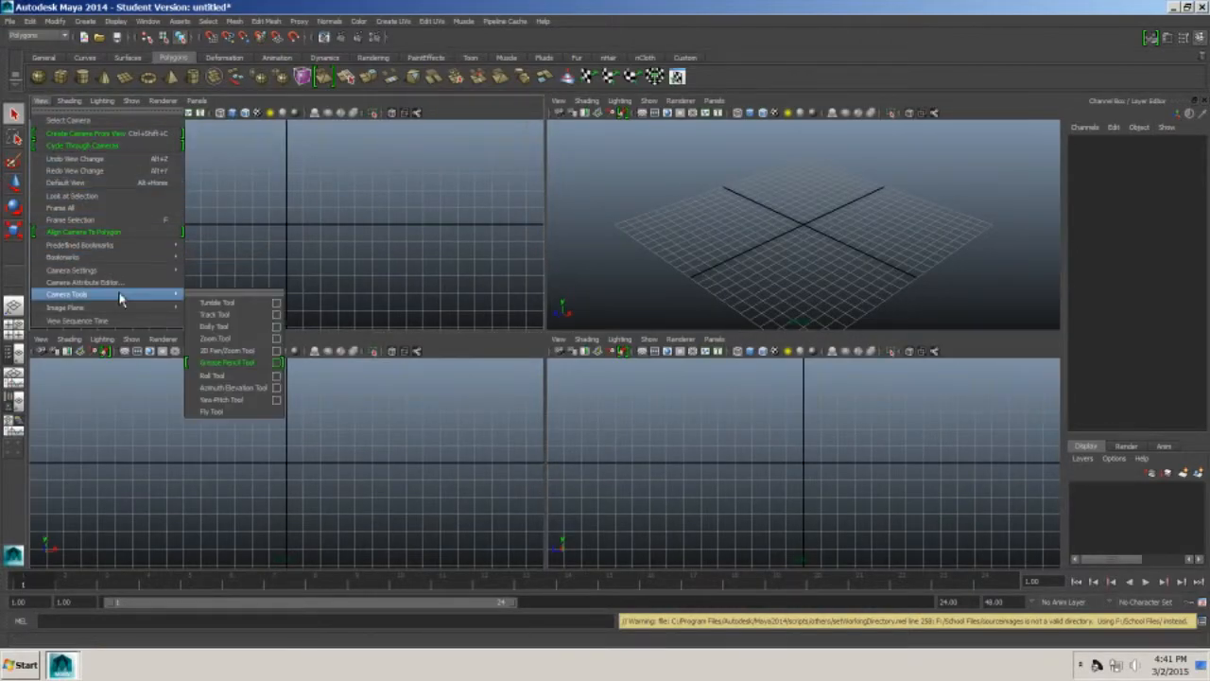
mouse_move(95, 307)
click(227, 312)
click(441, 409)
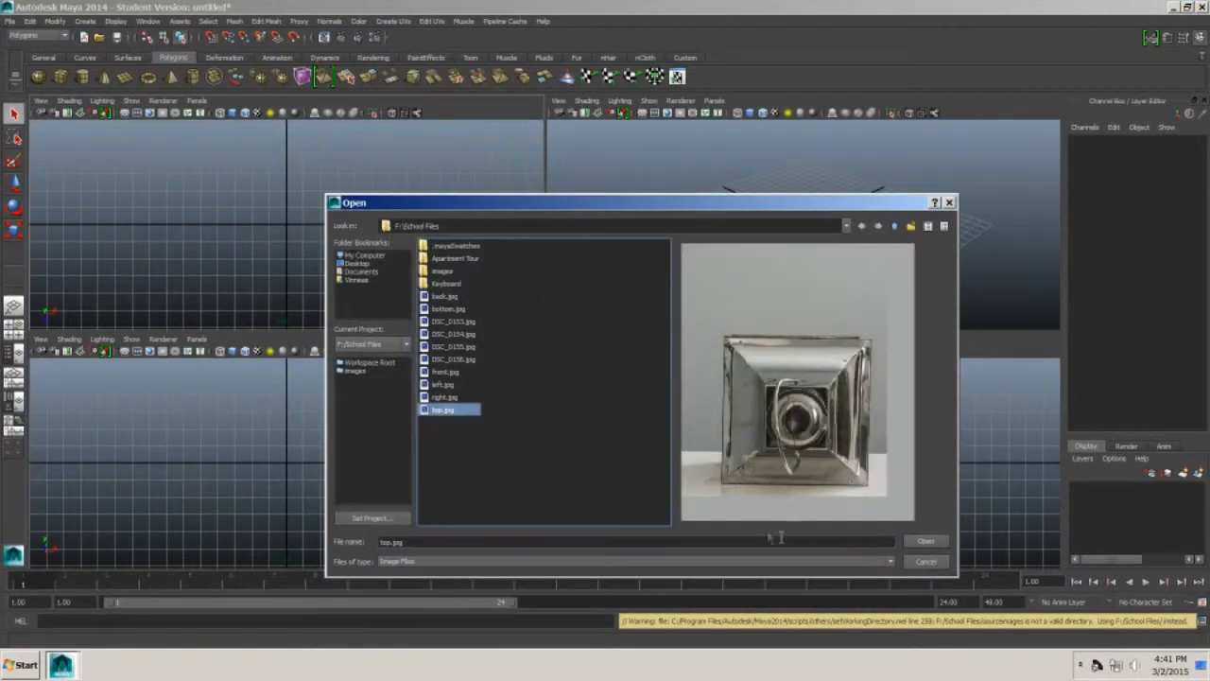
click(925, 542)
click(318, 179)
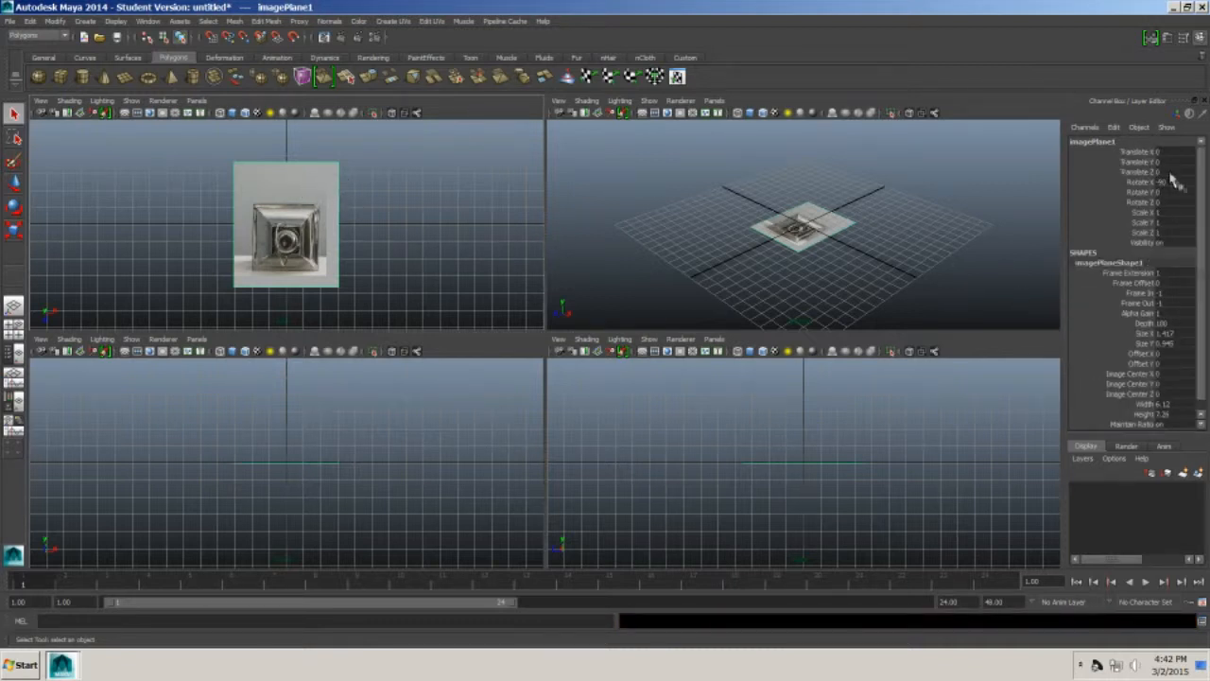
click(1164, 162)
key(Return)
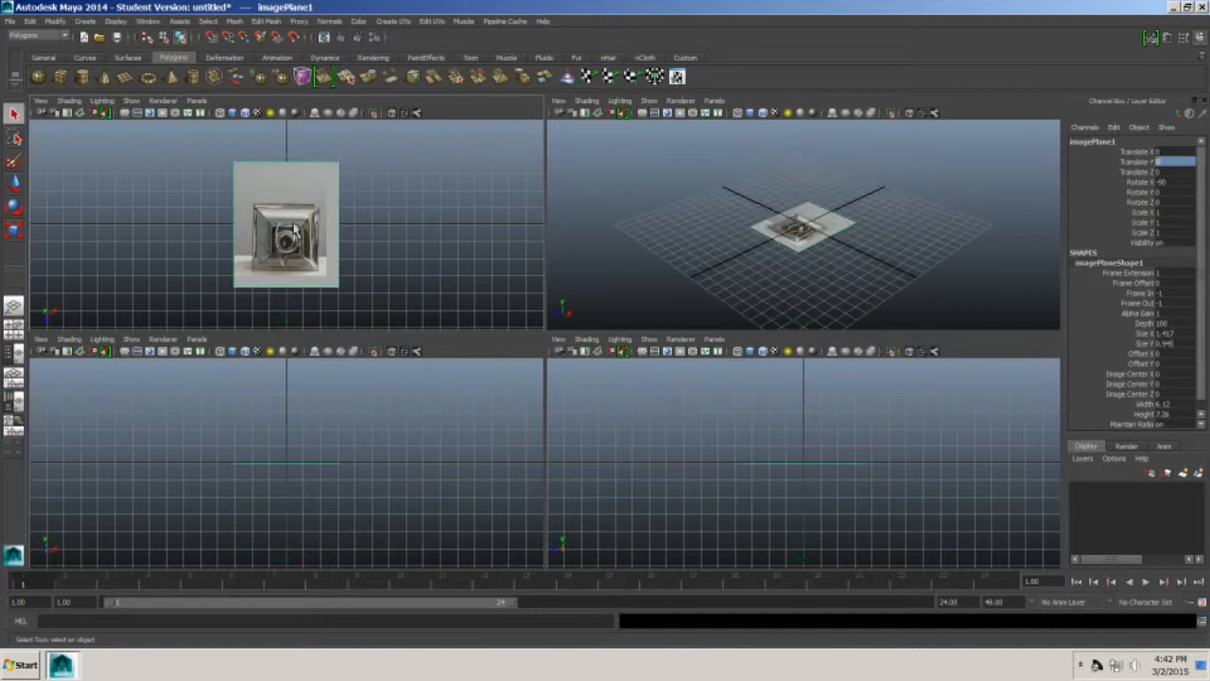
click(371, 216)
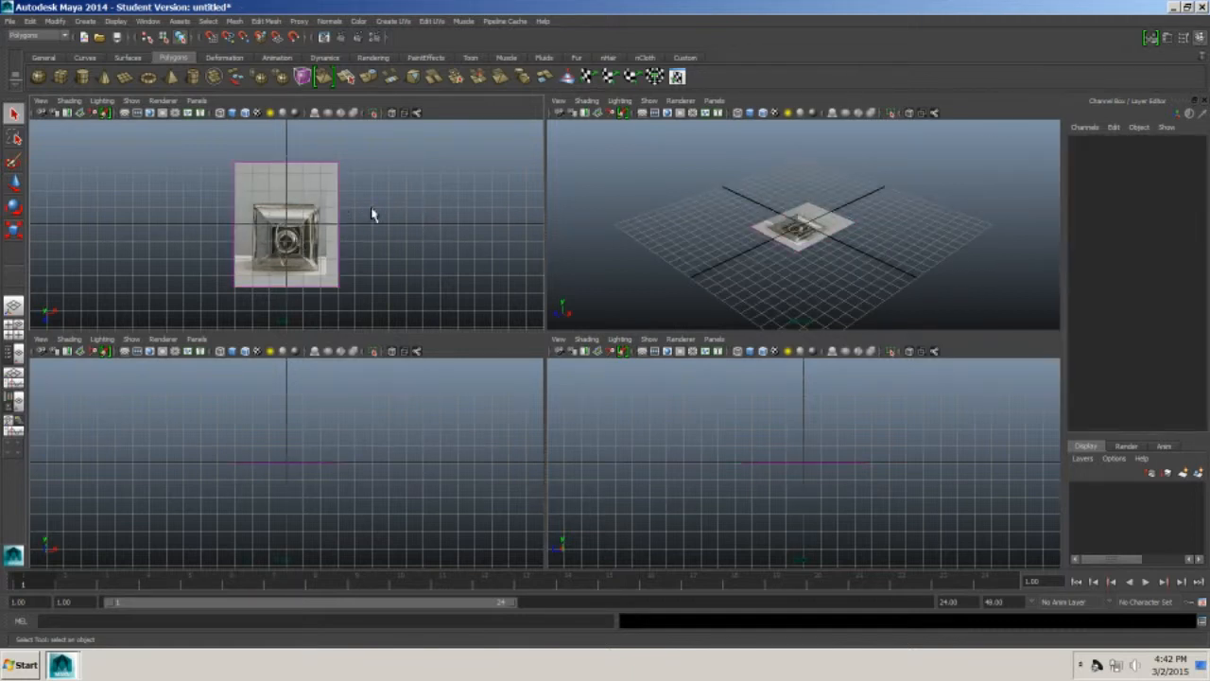
- Make the top-view image plane semi-transparent by setting its Alpha Gain to 0.5
click(811, 248)
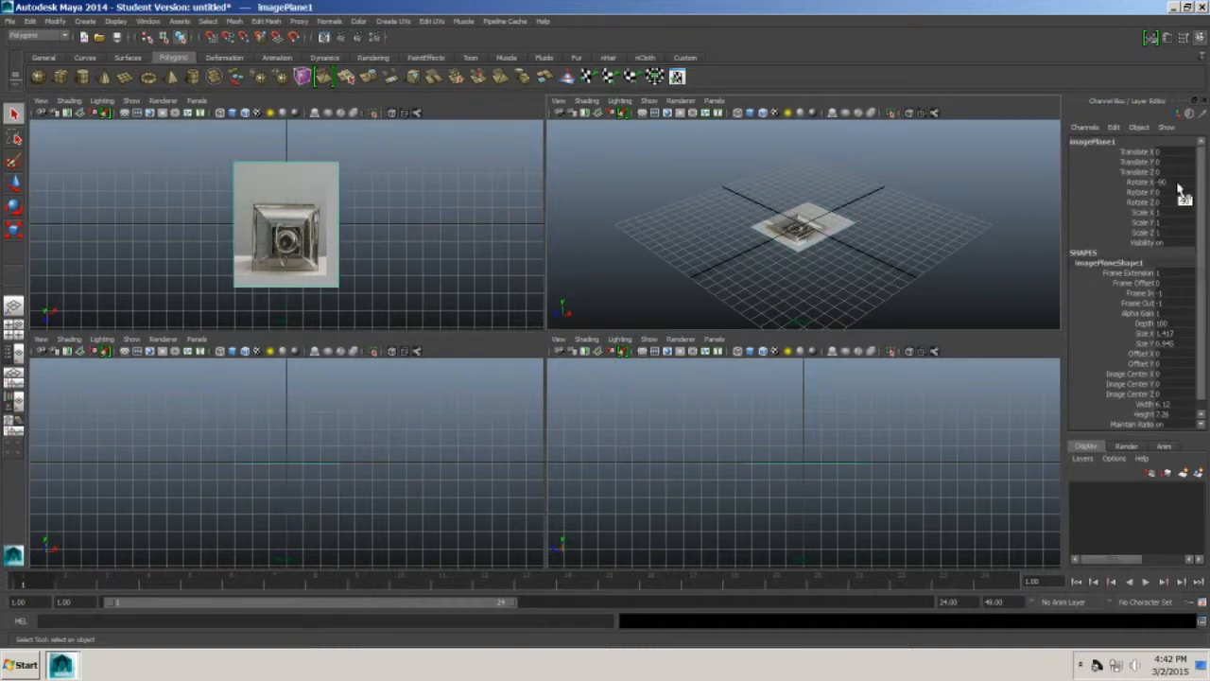
click(1162, 314)
text(.5)
key(Return)
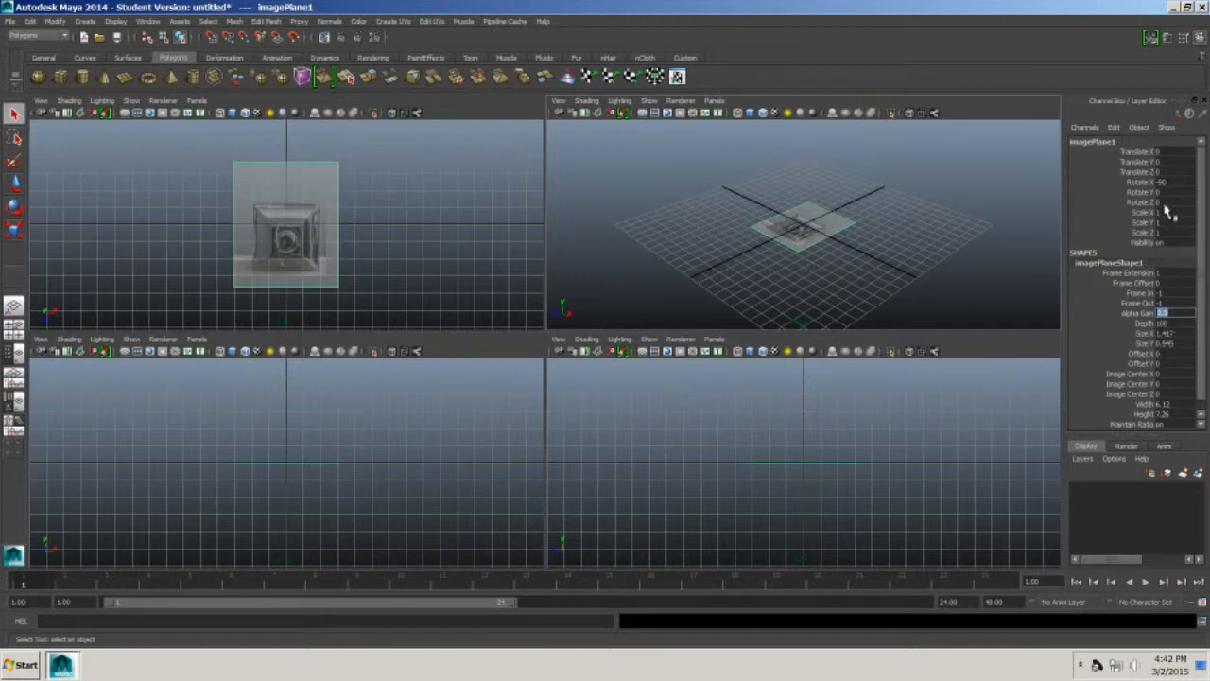
- Try a Translate Y of 1 on the top-view image plane, and set it back to 0
click(1162, 152)
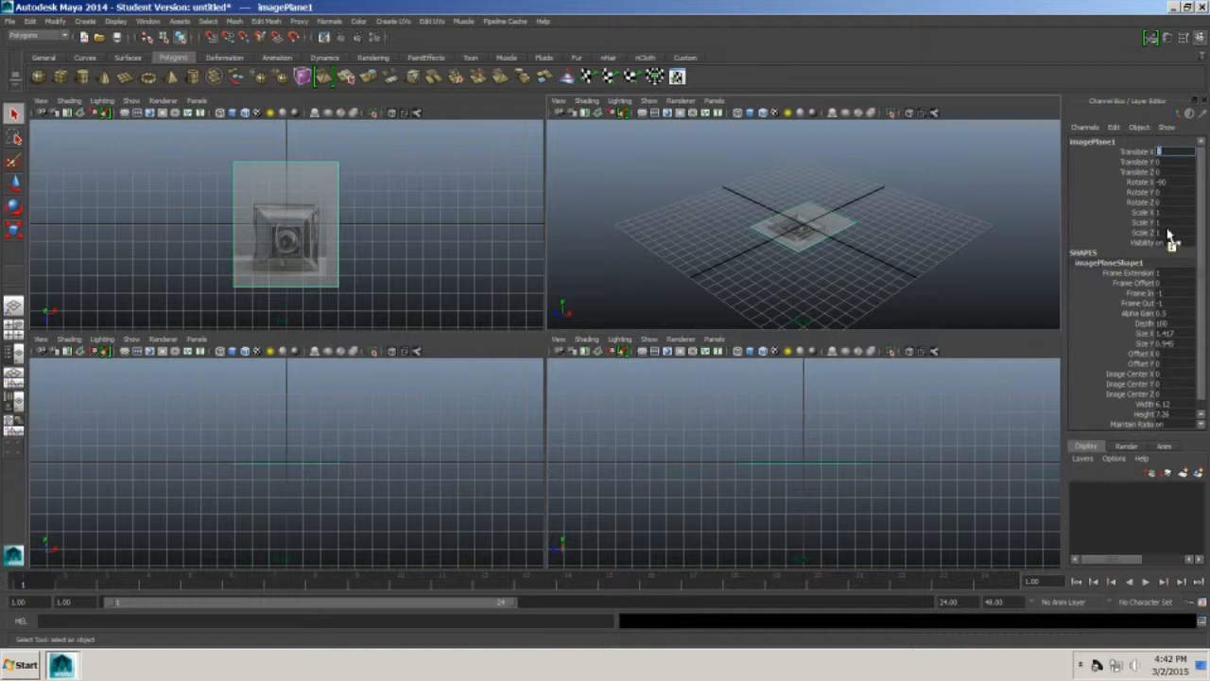
click(1162, 163)
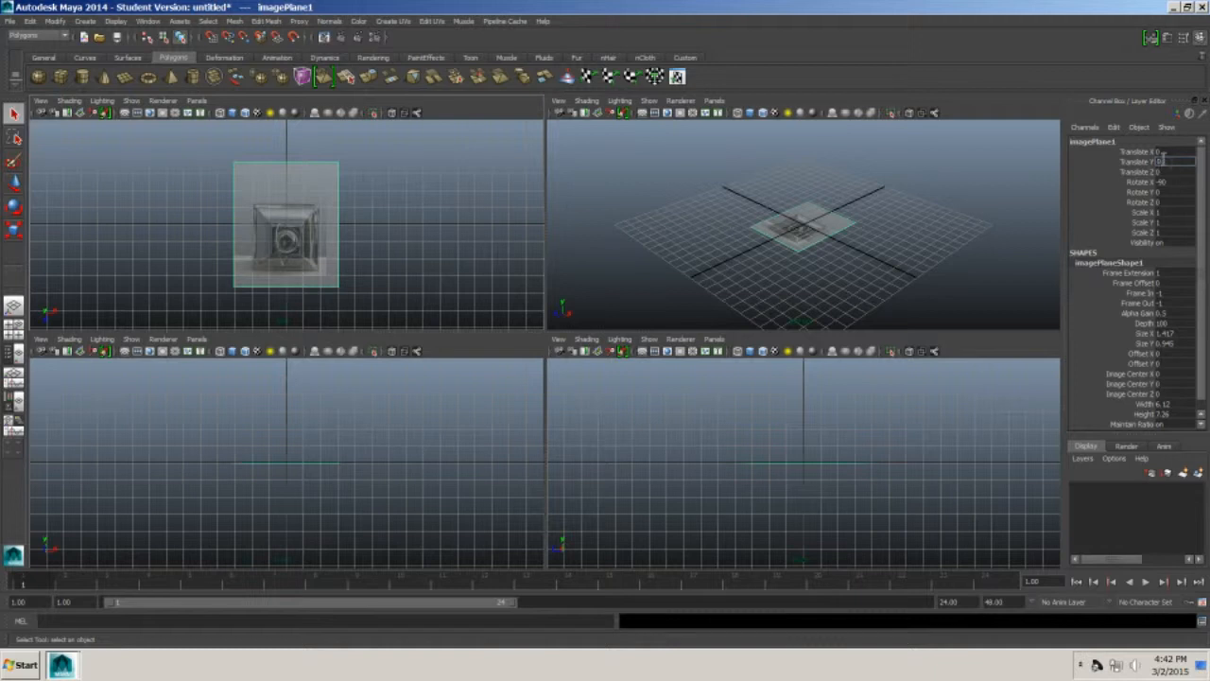
text(1)
key(Return)
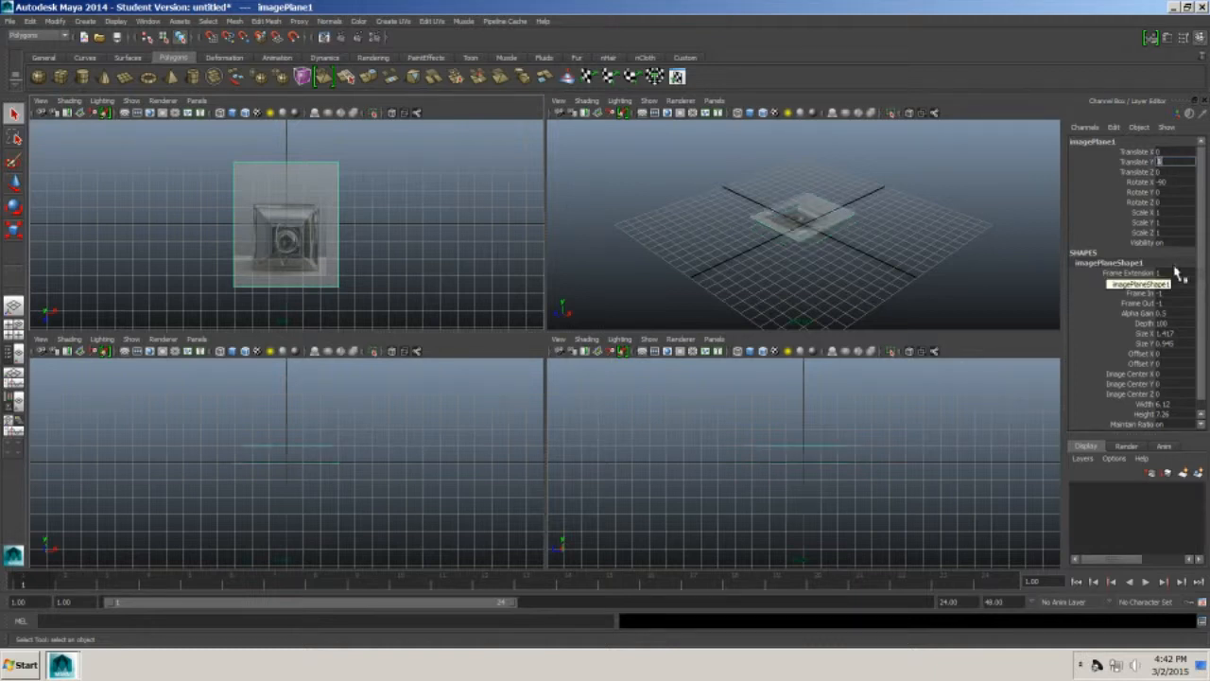
text(0)
key(Return)
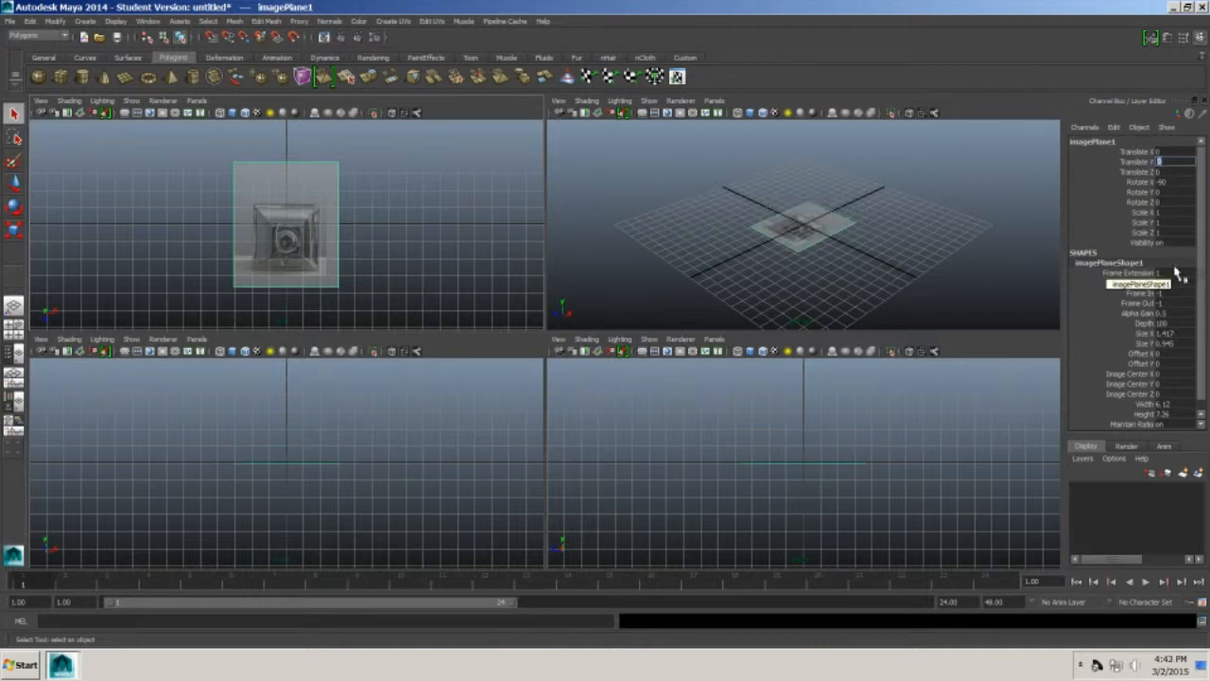
- Centre the top photo of the lantern on the grid origin by trying Translate Z values, ending with -0.75
key(Tab)
text(1)
key(Return)
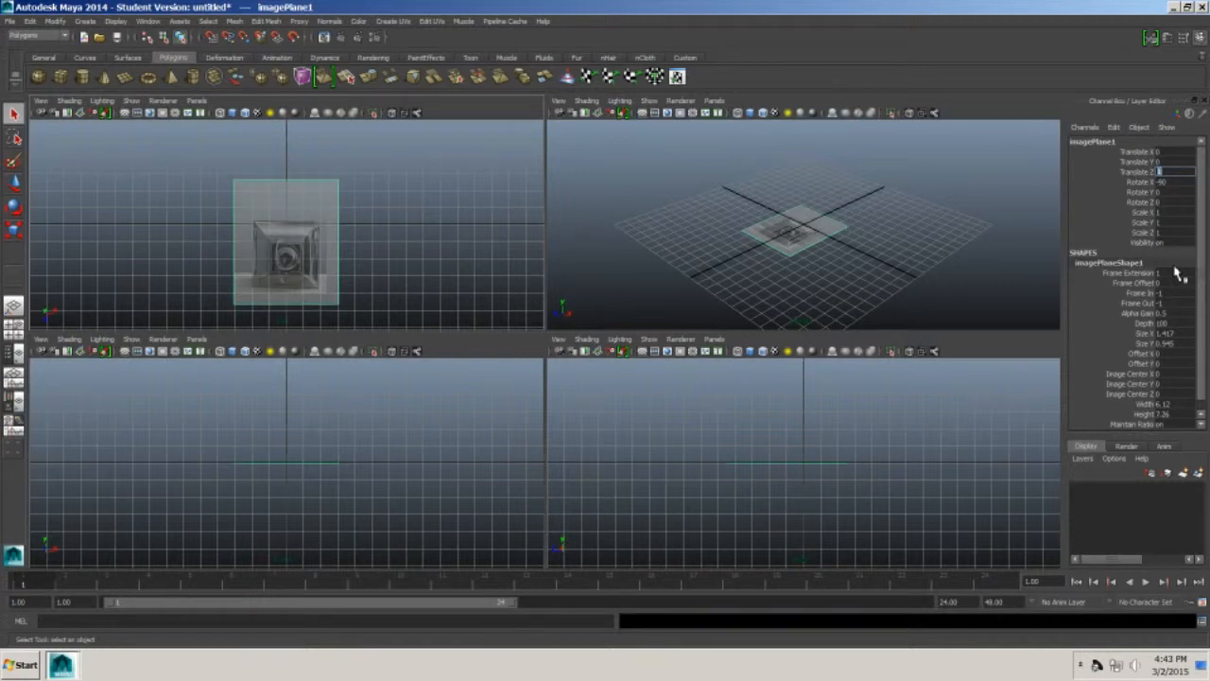
text(-1)
key(Return)
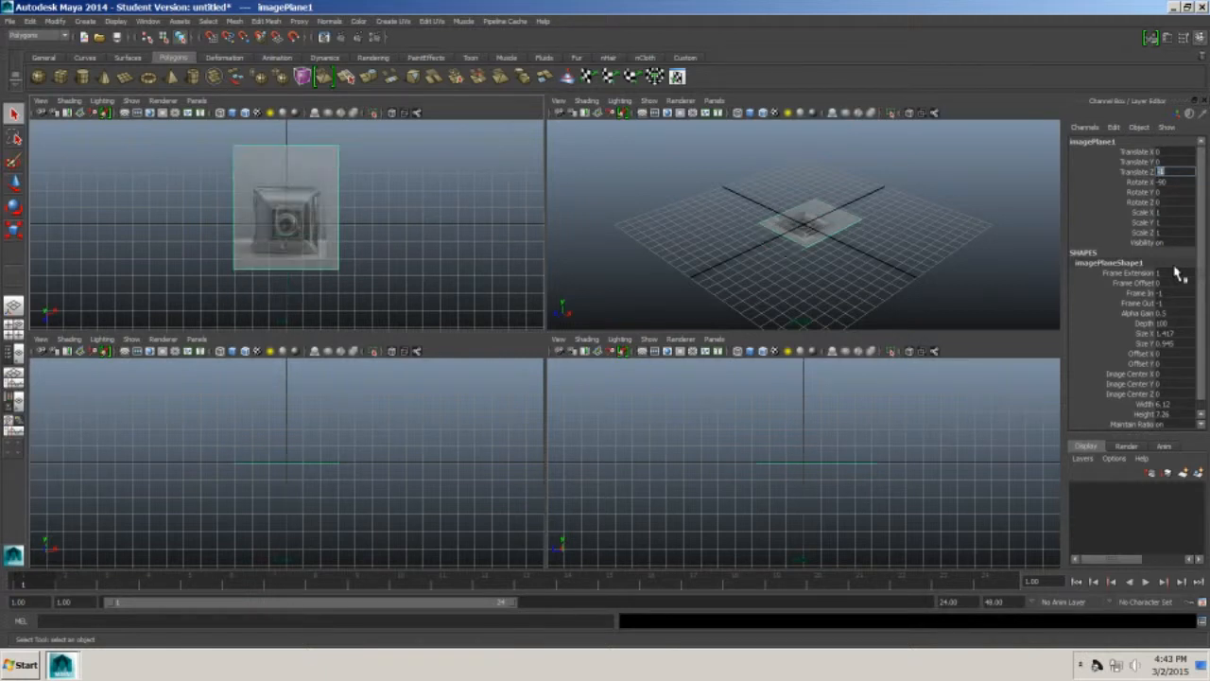
text(-0.5)
key(Return)
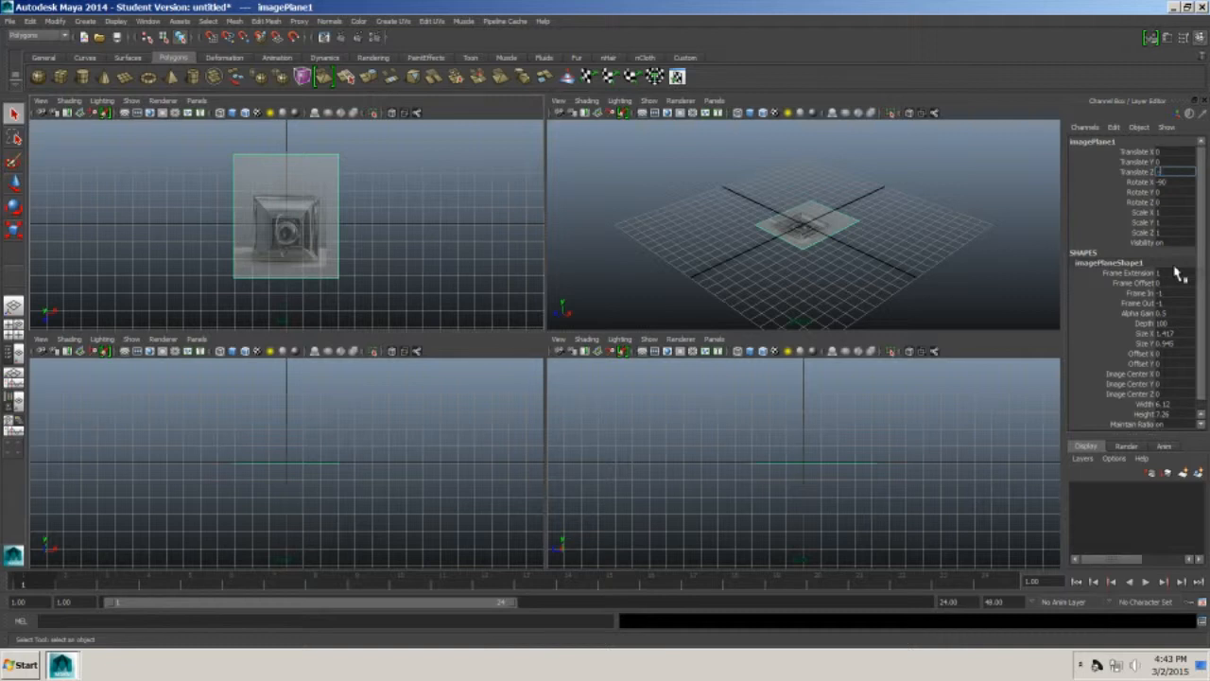
text(-0.25)
key(Return)
text(-.75)
key(Return)
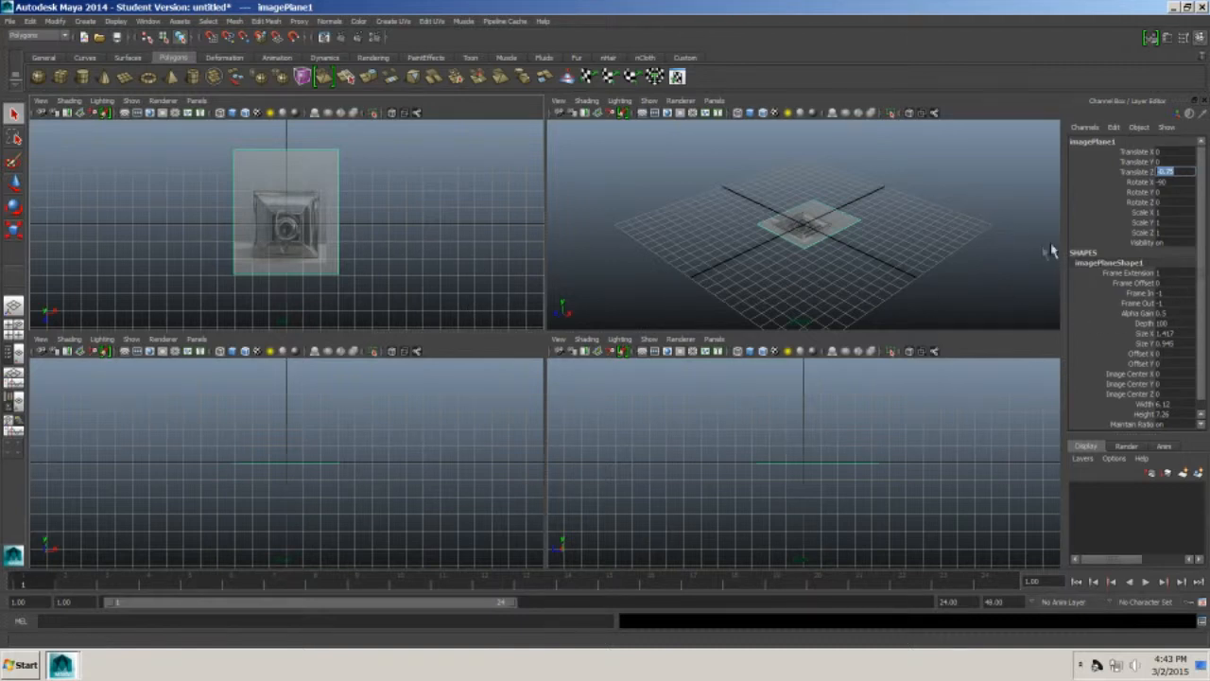
- Raise the top-view image plane above the grid by setting its Translate Y to 10
click(312, 459)
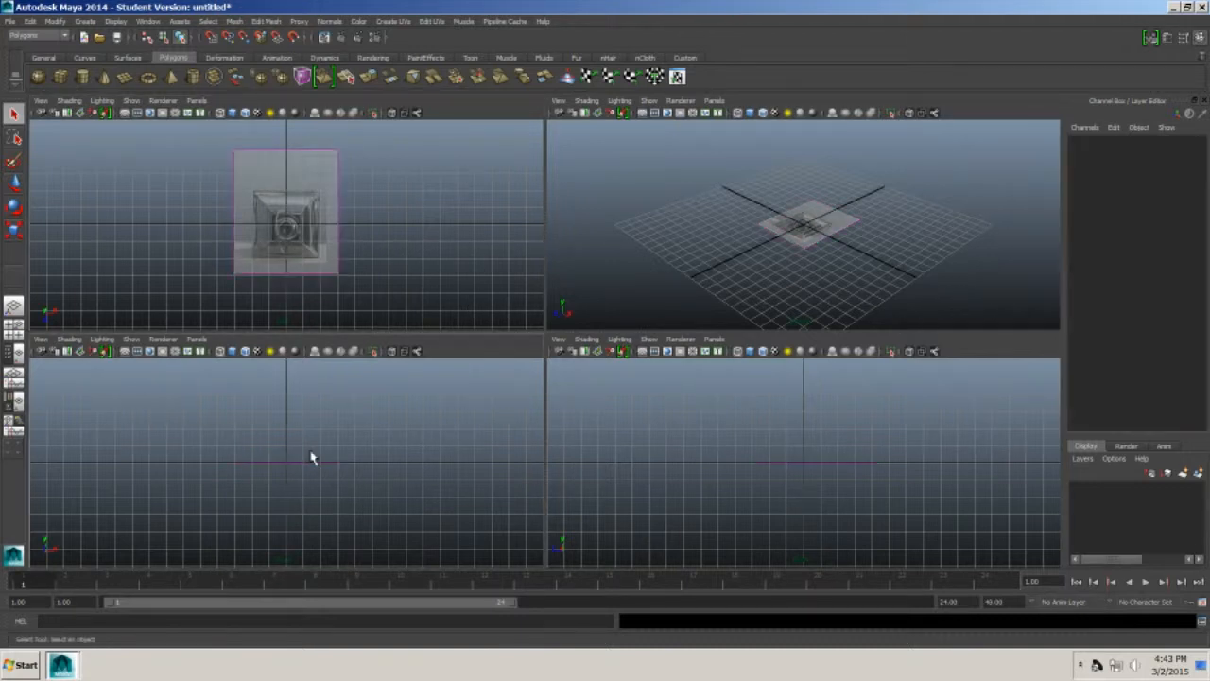
click(301, 464)
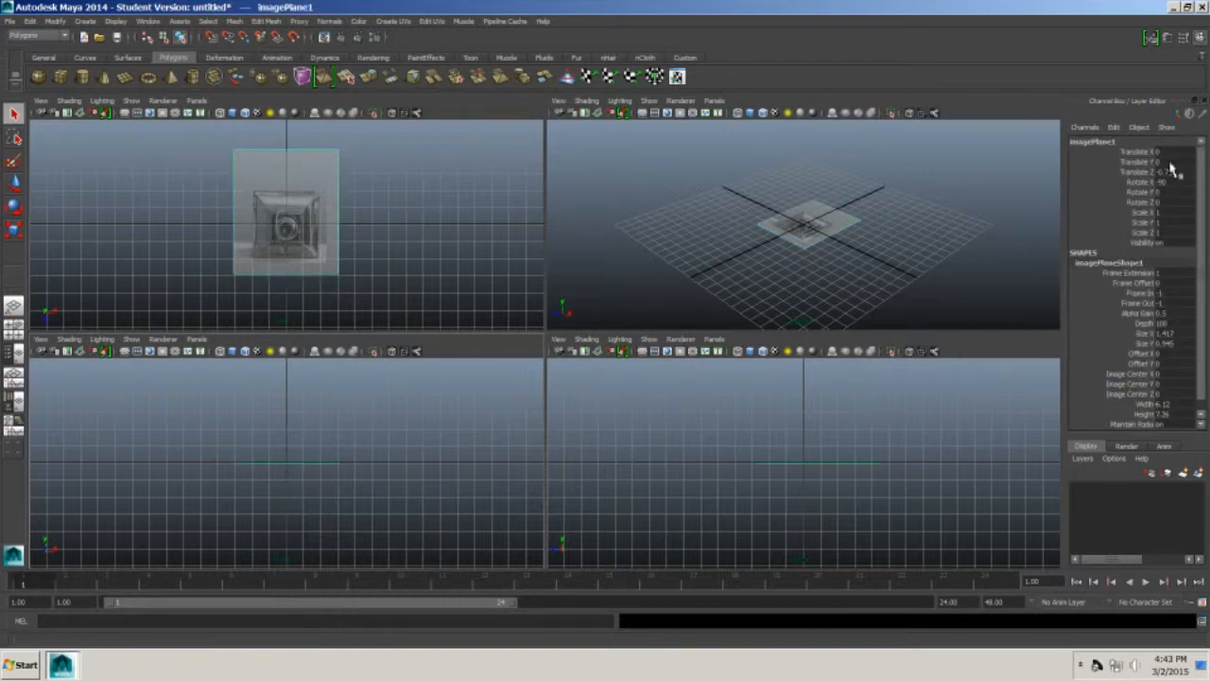
text(10)
key(Return)
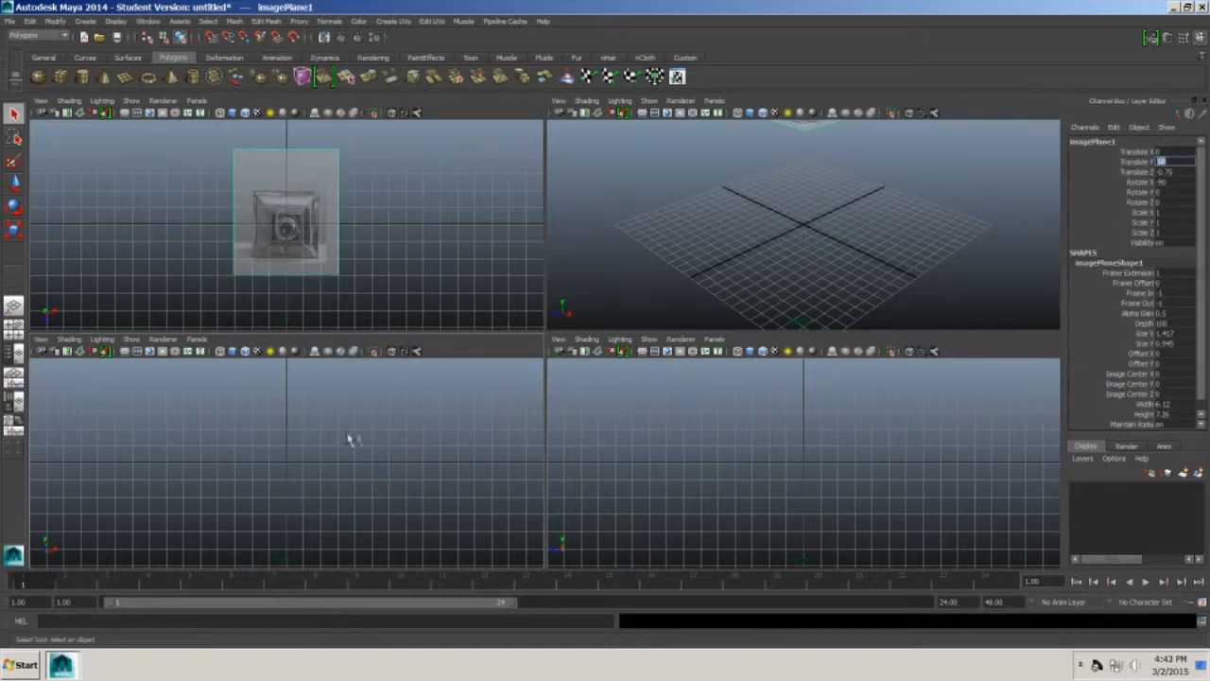
- Import front.jpg as an image plane in the front view
click(40, 339)
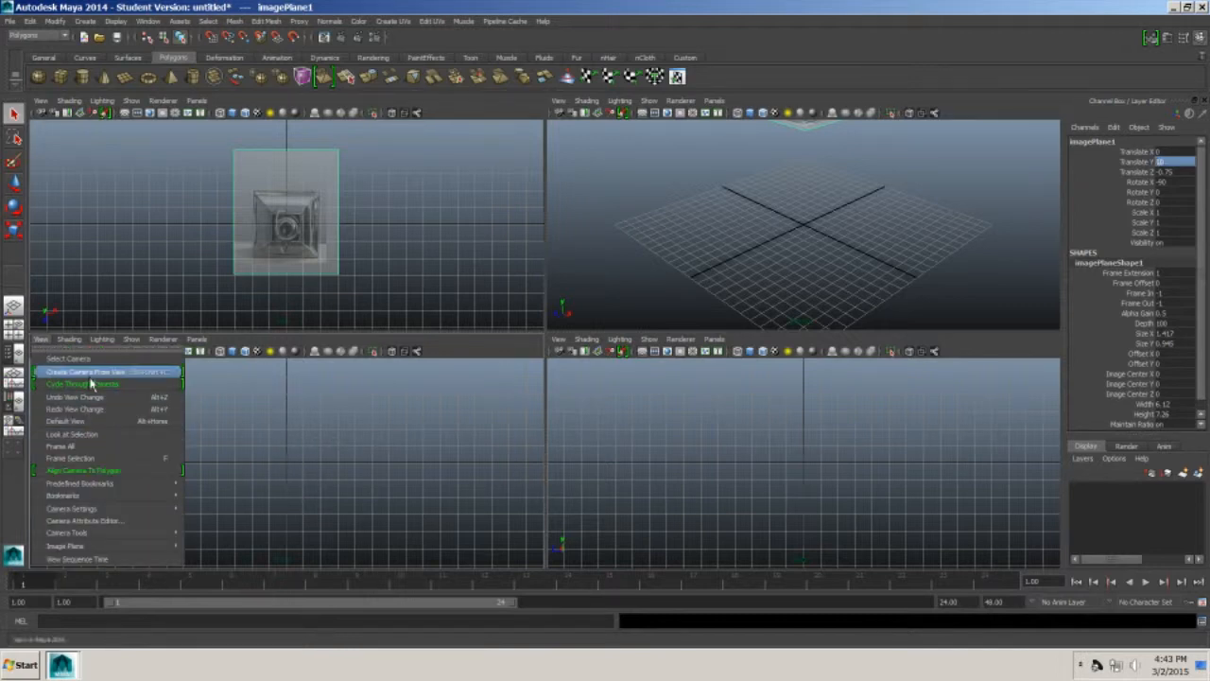
mouse_move(115, 537)
click(231, 556)
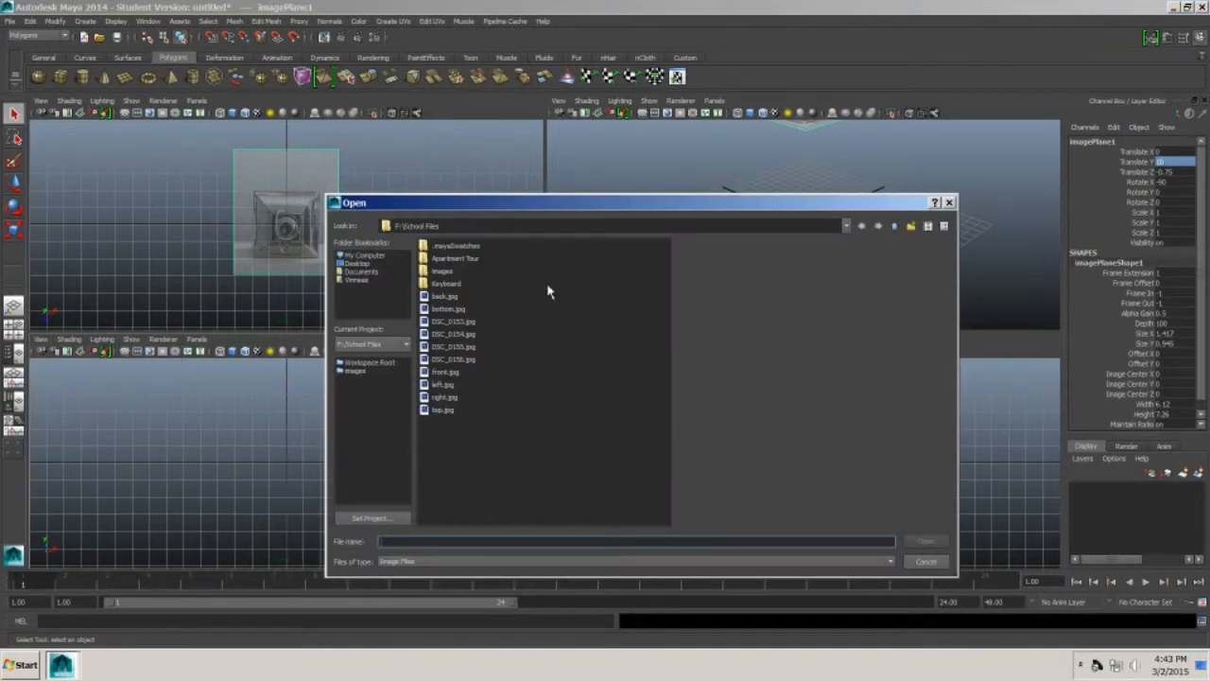
click(450, 374)
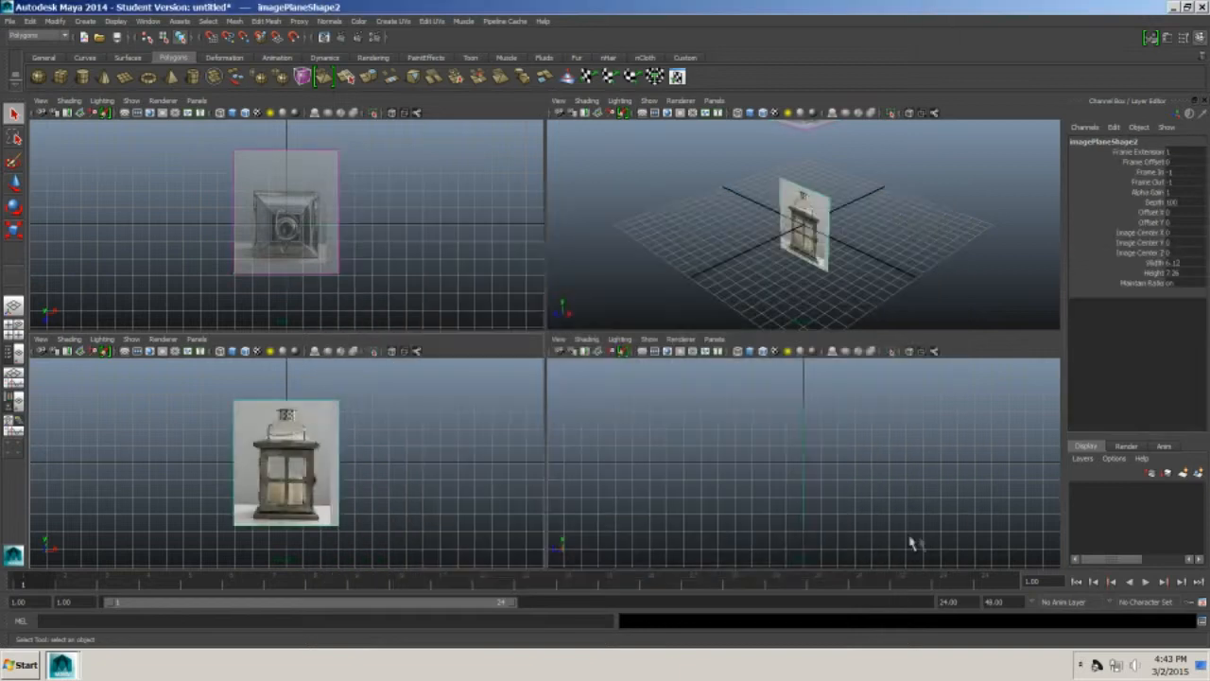
click(913, 543)
- Make the front-view image plane semi-transparent by setting its Alpha Gain to 0.5
click(1187, 193)
text(0.5)
key(Return)
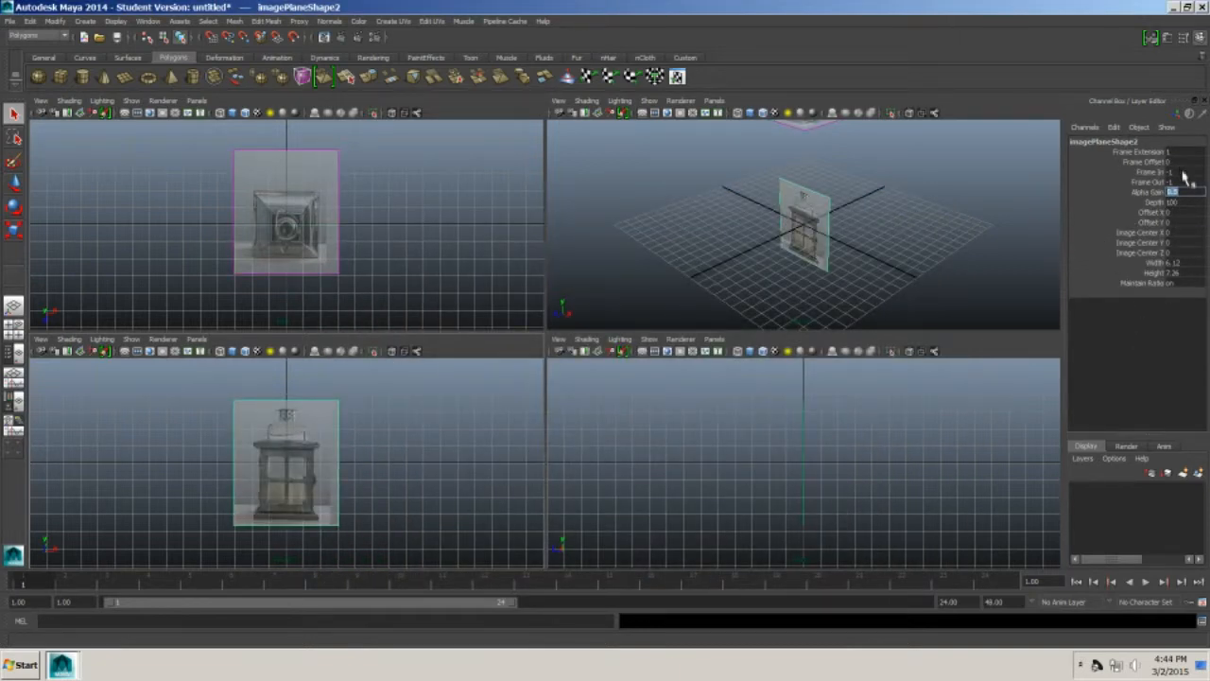
click(1173, 222)
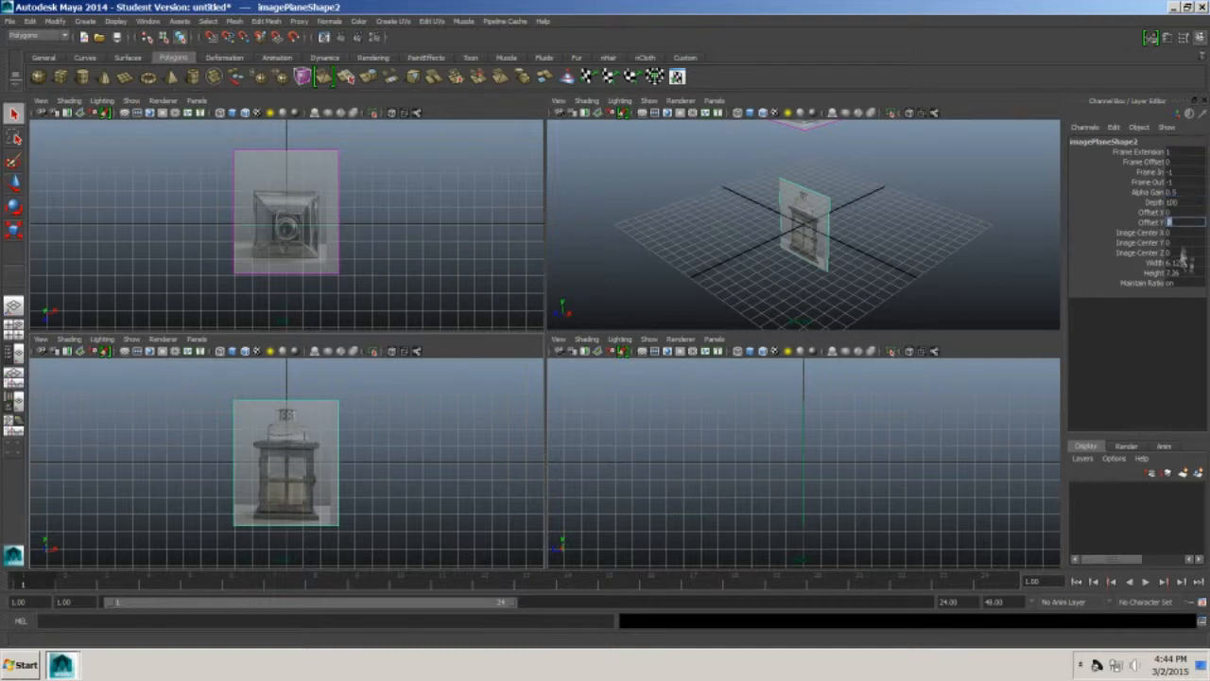
click(1176, 243)
click(1179, 222)
click(1180, 202)
click(1182, 172)
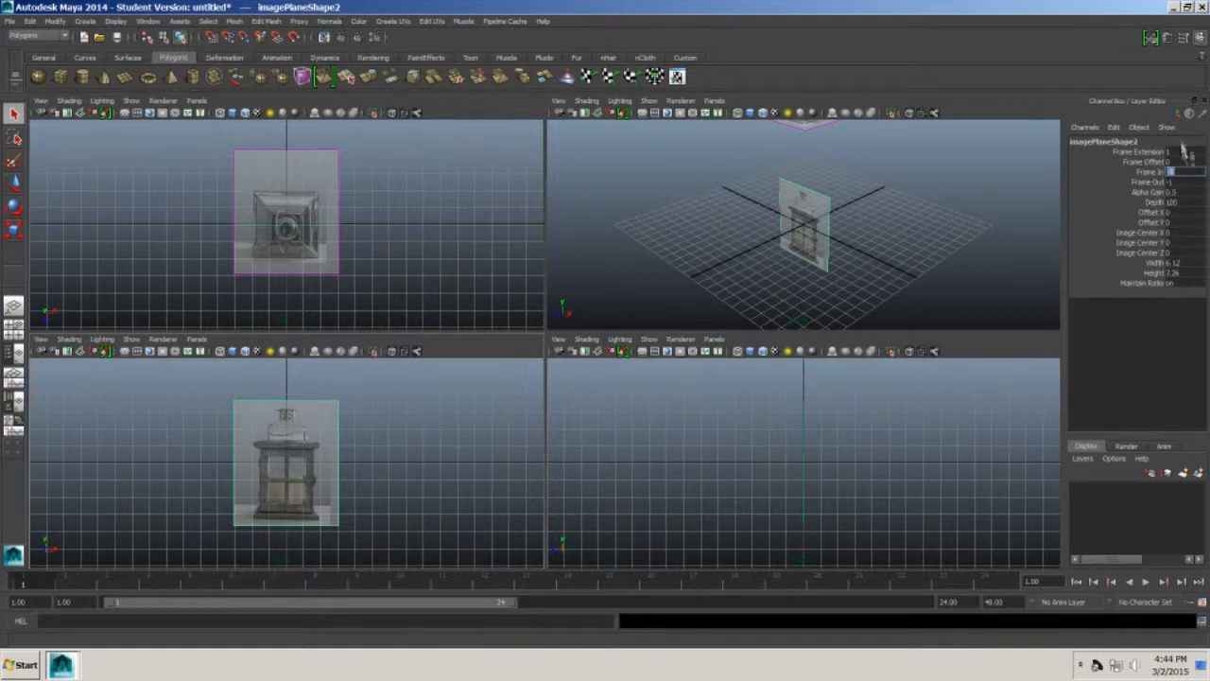
click(1133, 142)
click(1138, 201)
click(1102, 301)
click(800, 229)
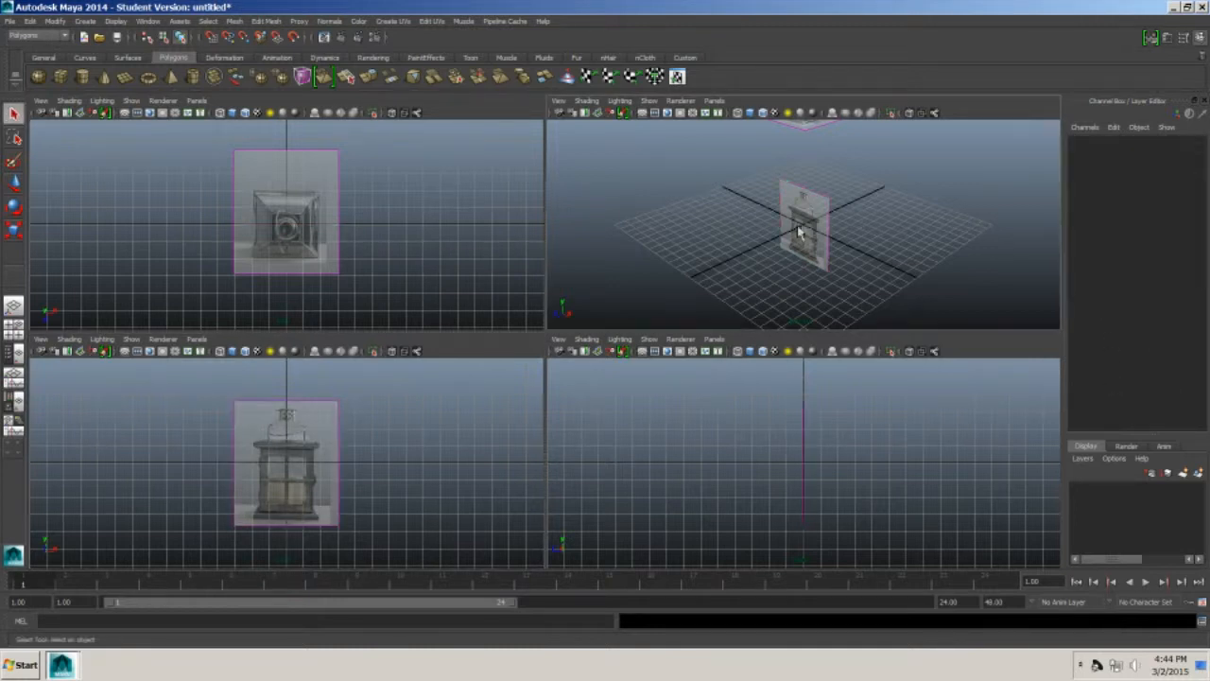
- Set the front image plane's Translate Z to 5, after trying an offset of 5 on other axes and resetting it to 0
click(827, 212)
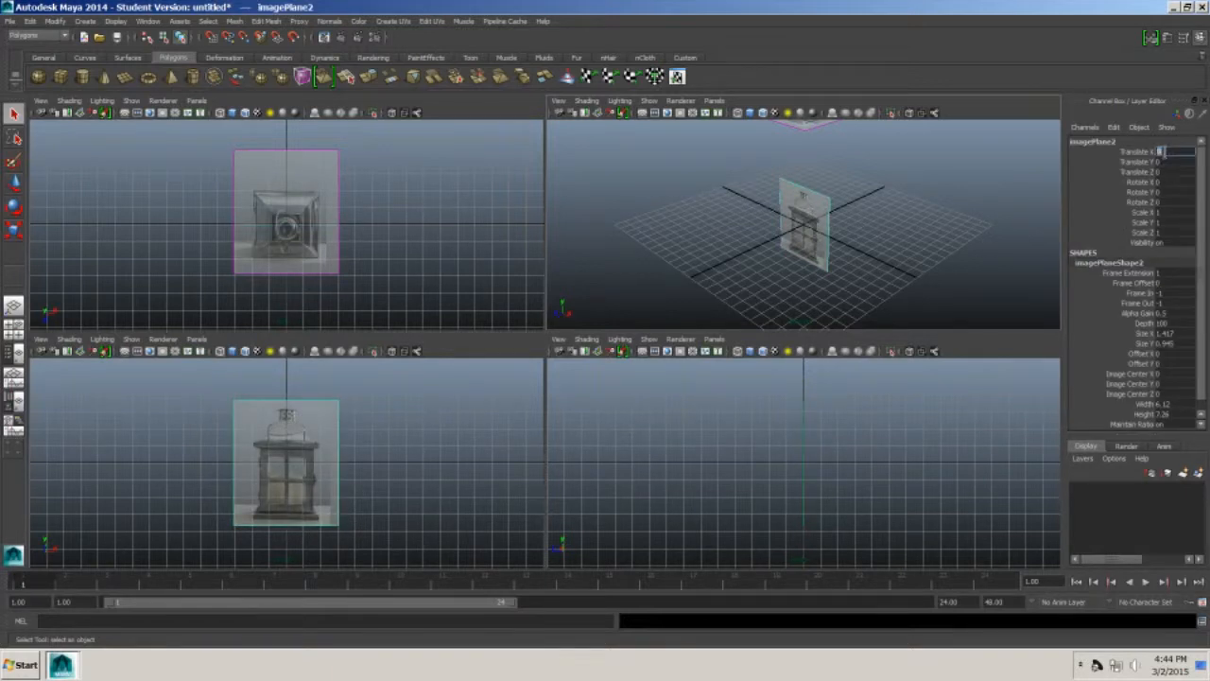
text(5)
key(Return)
text(0)
key(Return)
text(5)
key(Return)
text(0)
key(Return)
text(5)
key(Return)
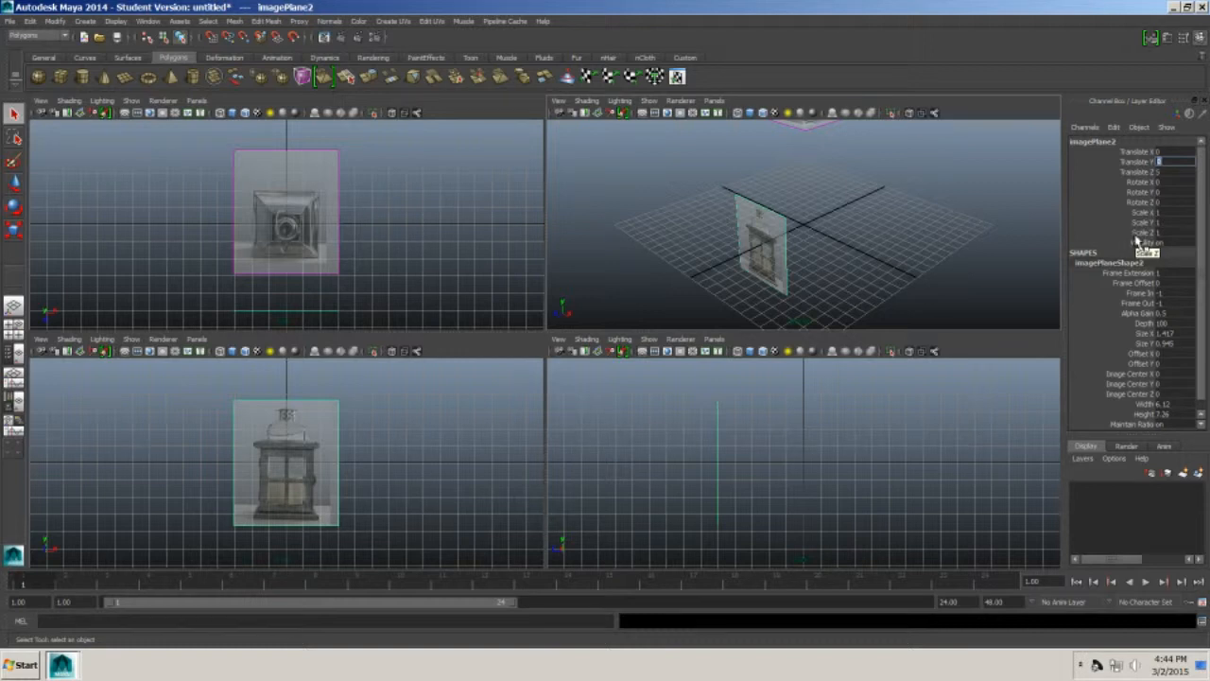
- Raise the front image plane so the lantern's base sits on the grid line, ending with a Translate Y of 3.4
key(Return)
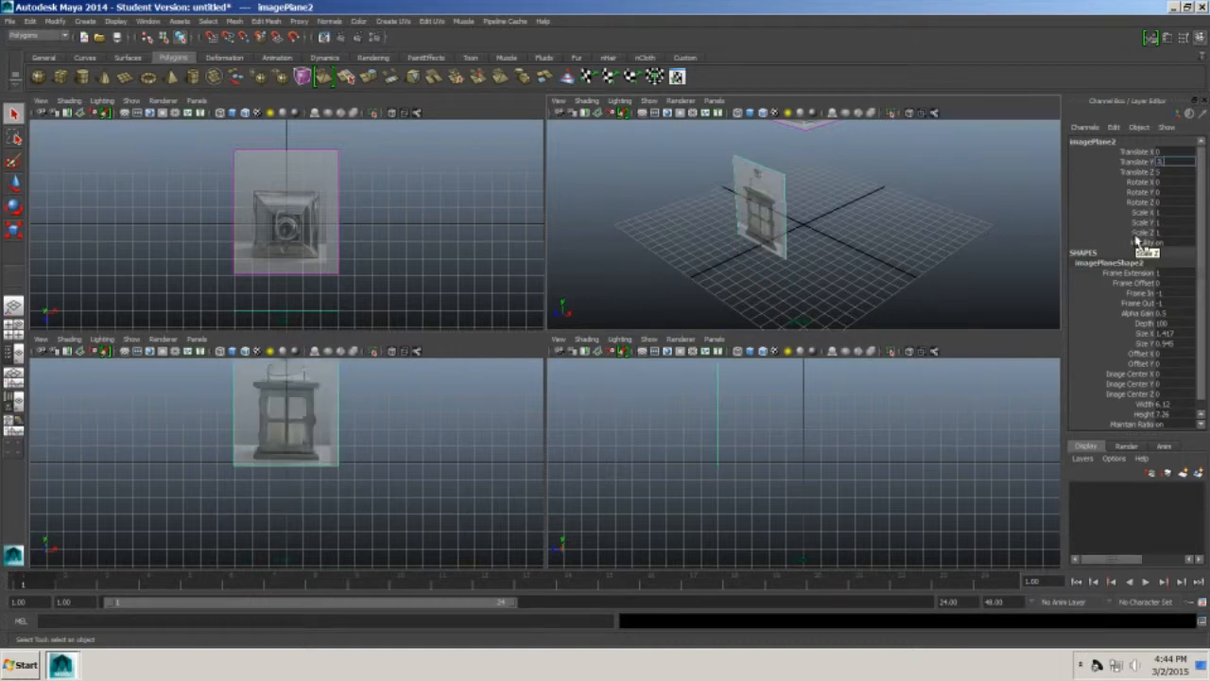
key(Return)
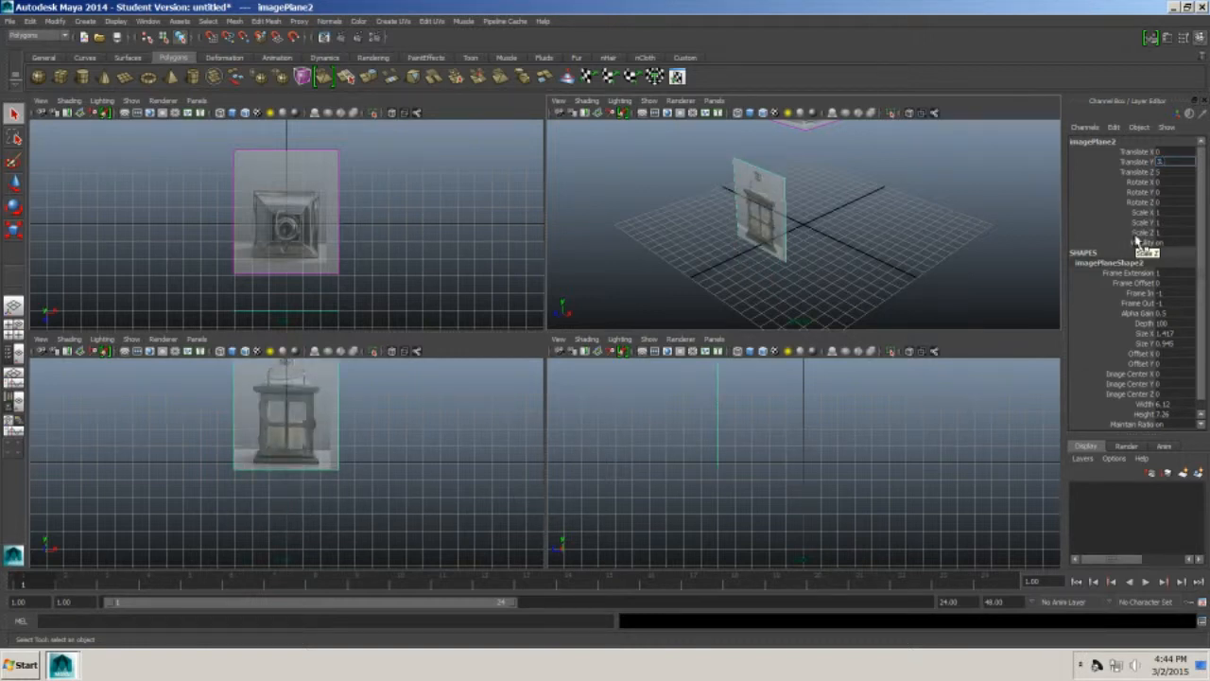
key(Return)
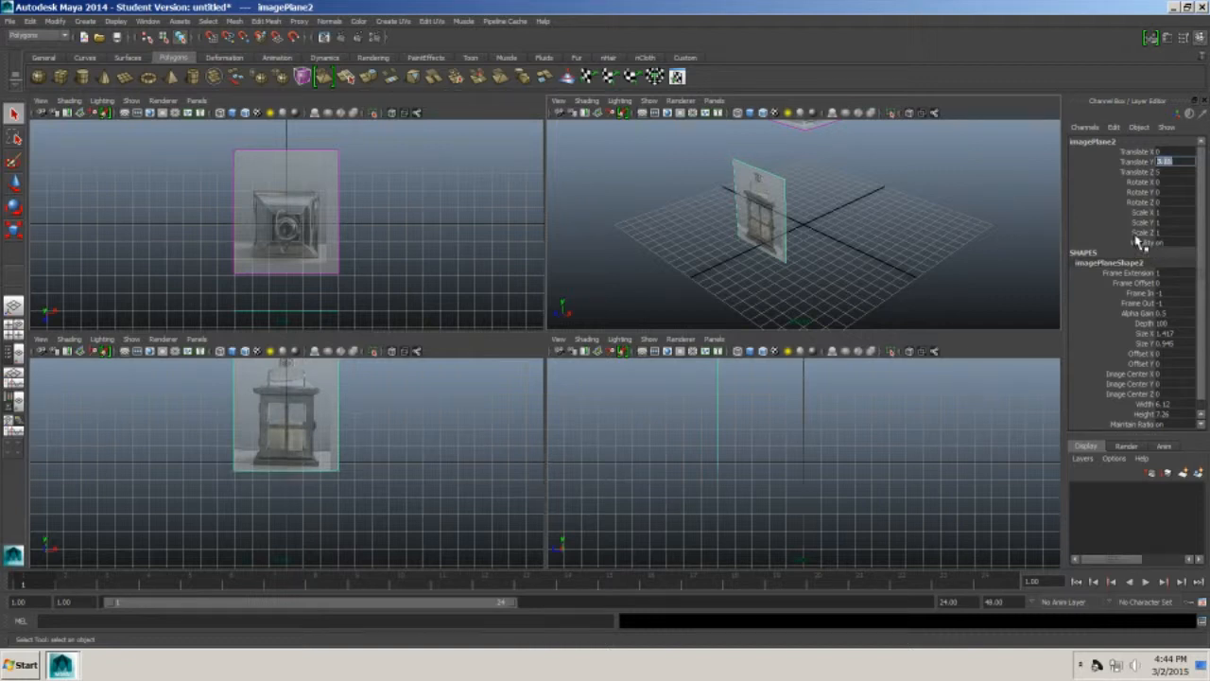
key(Return)
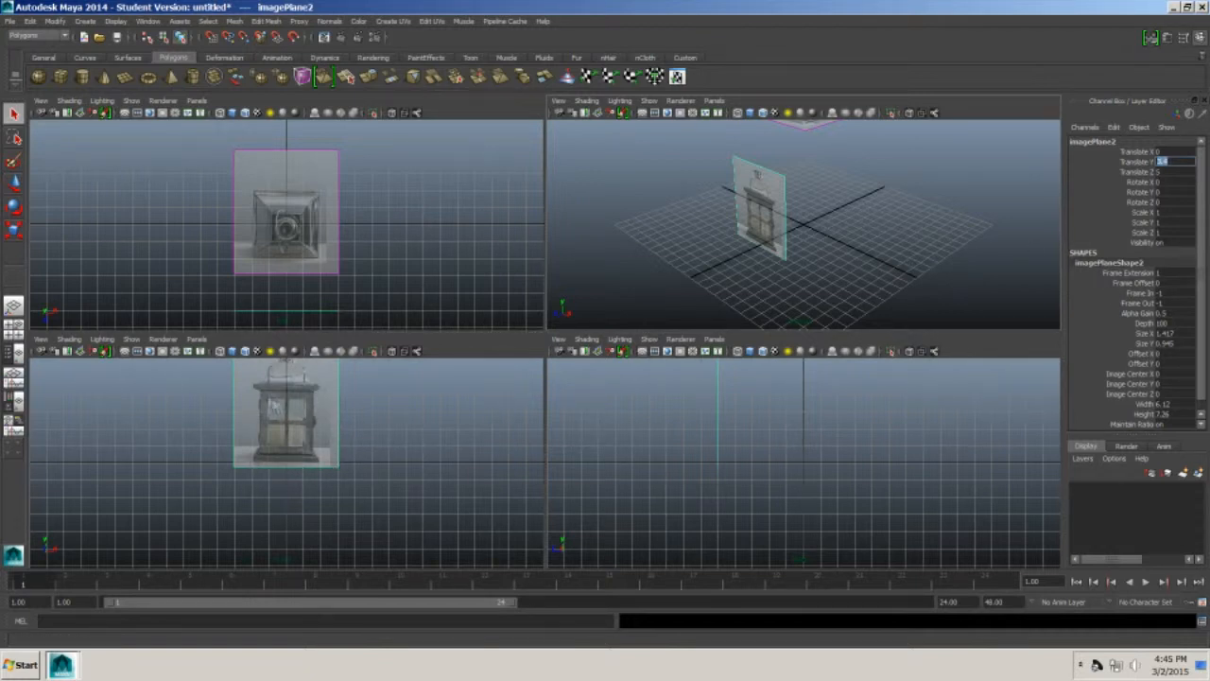
click(339, 205)
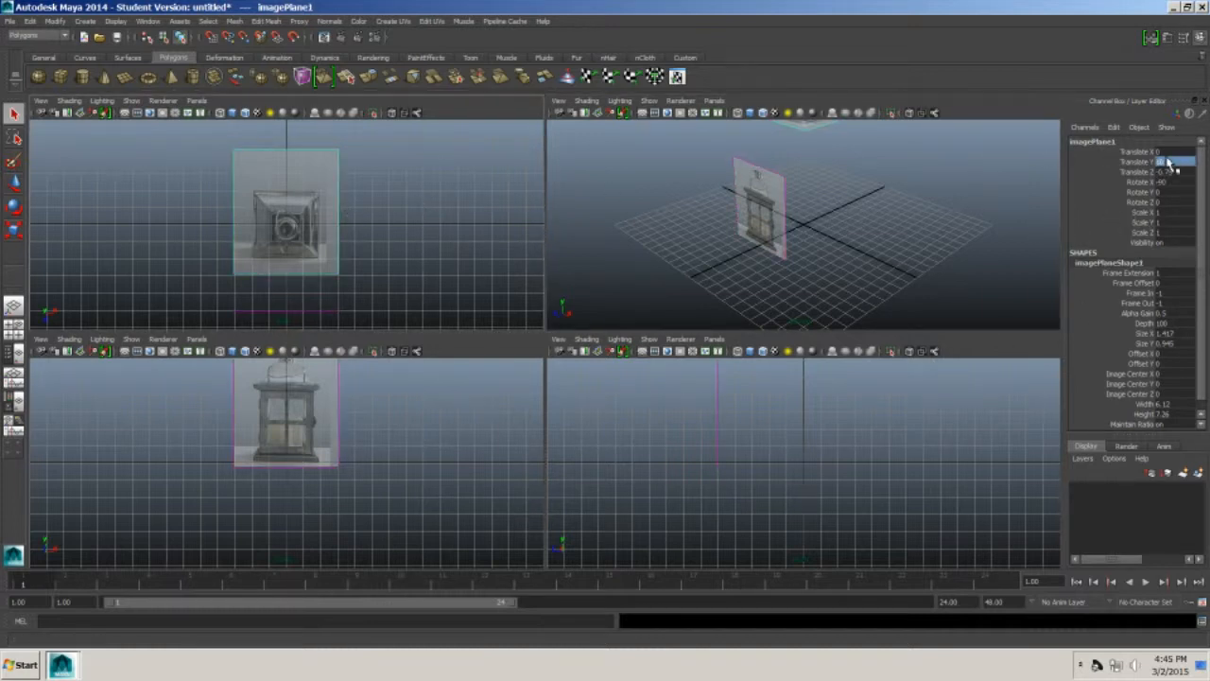
key(8)
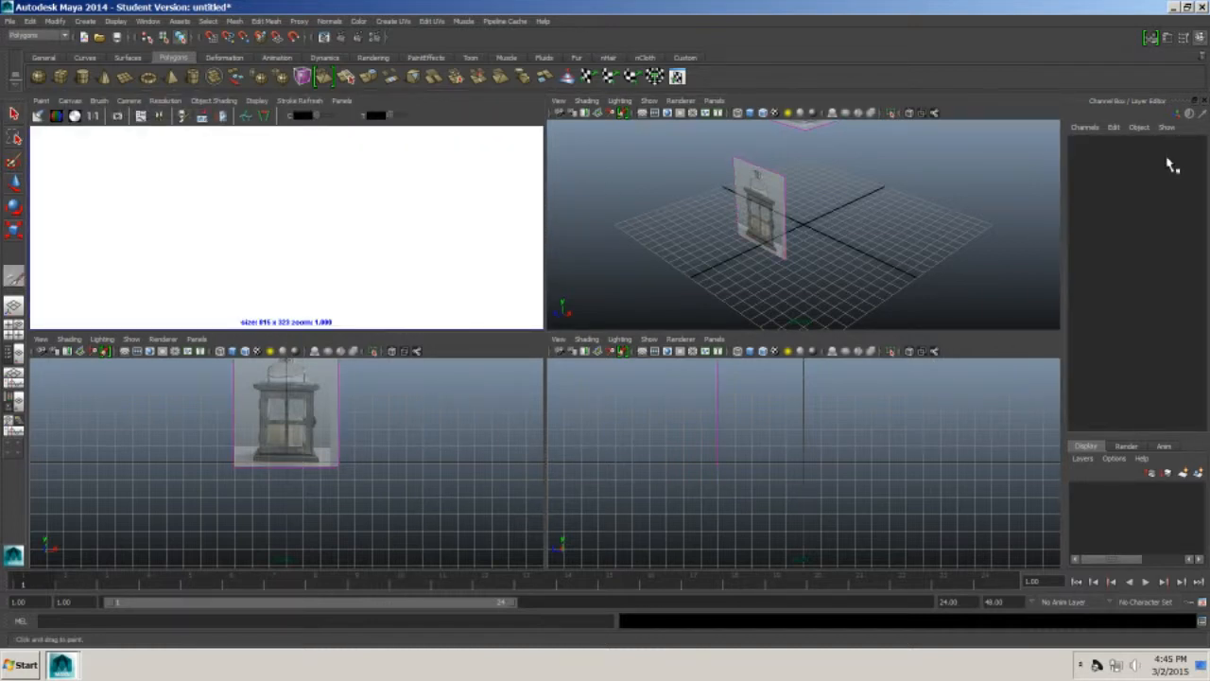
key(8)
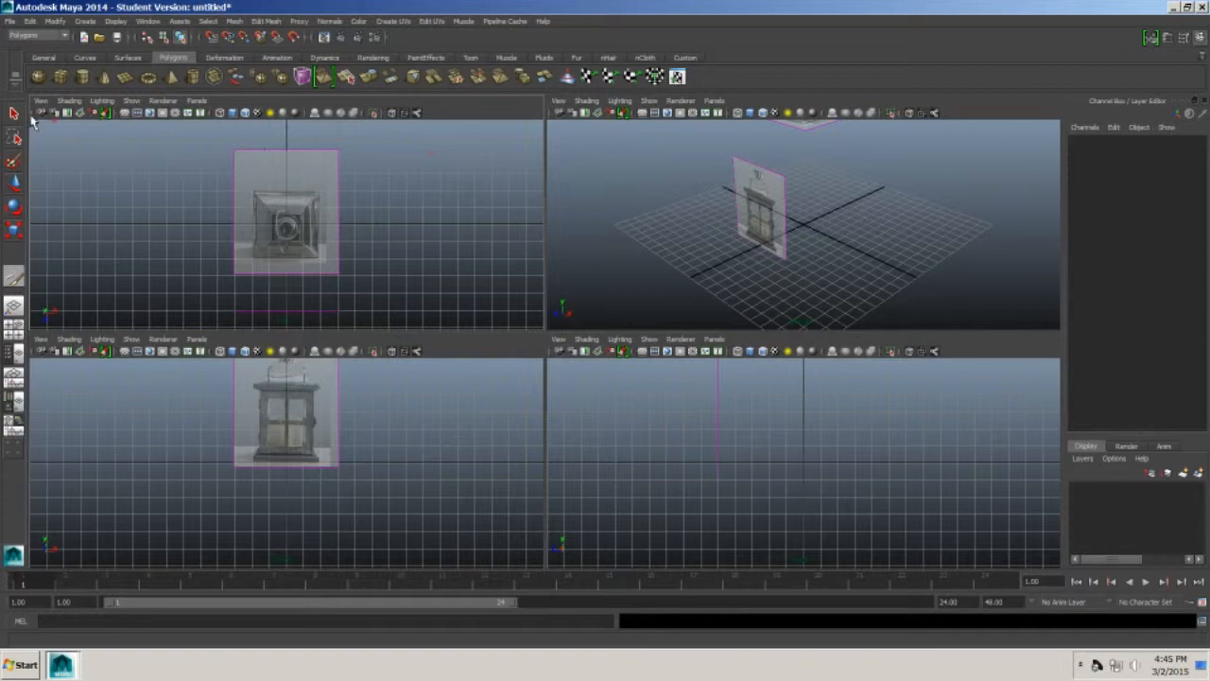
key(q)
- Lower the top image plane by setting its Translate Y to 7, after trying 8
click(337, 187)
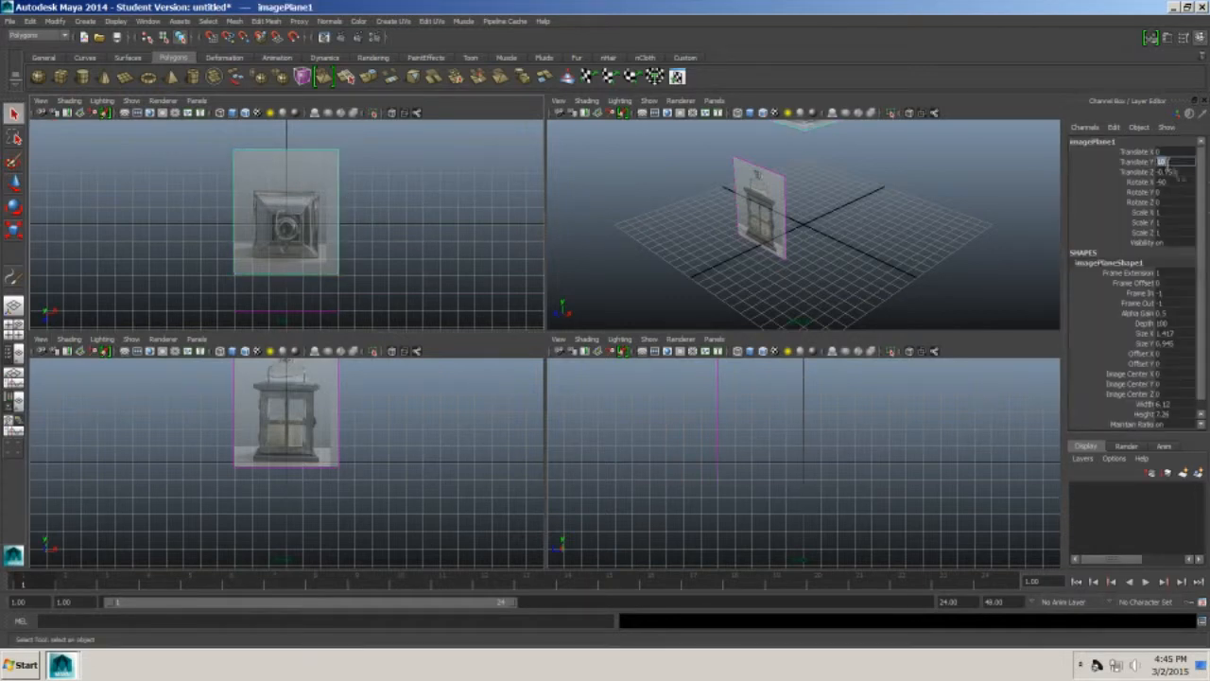
text(8)
key(Return)
text(7)
key(Return)
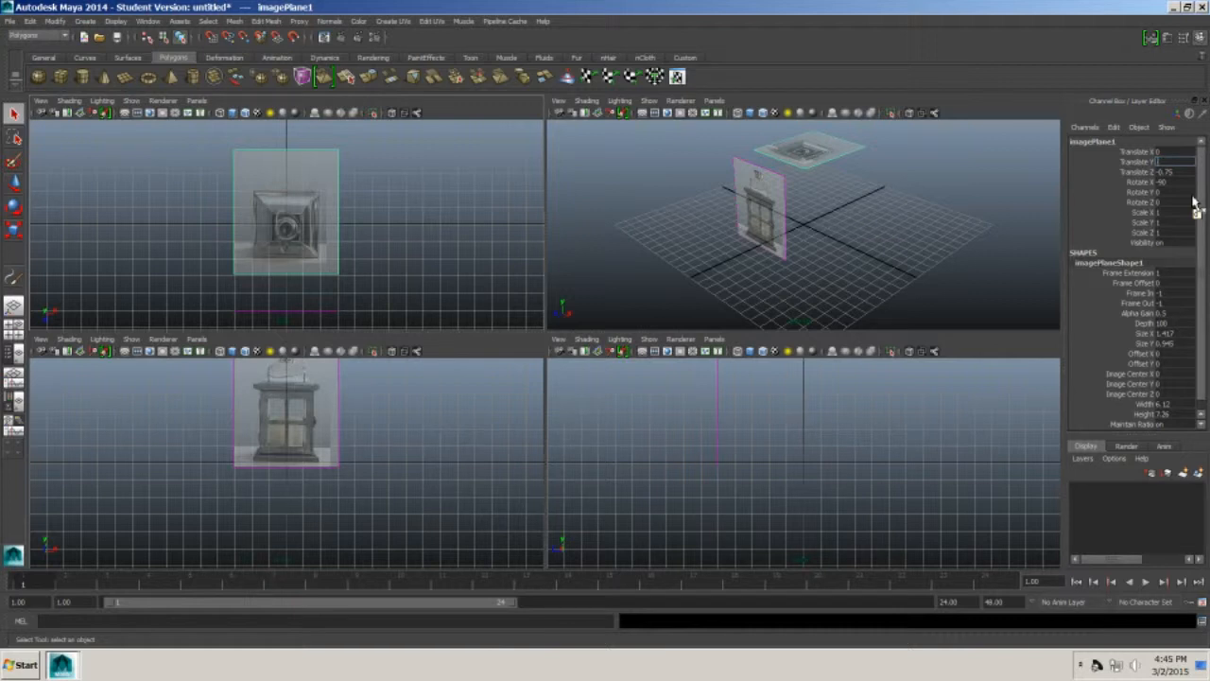
- Bring the front image plane closer to the grid centre in stages, ending with a Translate Z of 2
alt+drag(777, 214, 844, 236)
click(798, 227)
click(799, 223)
click(1176, 163)
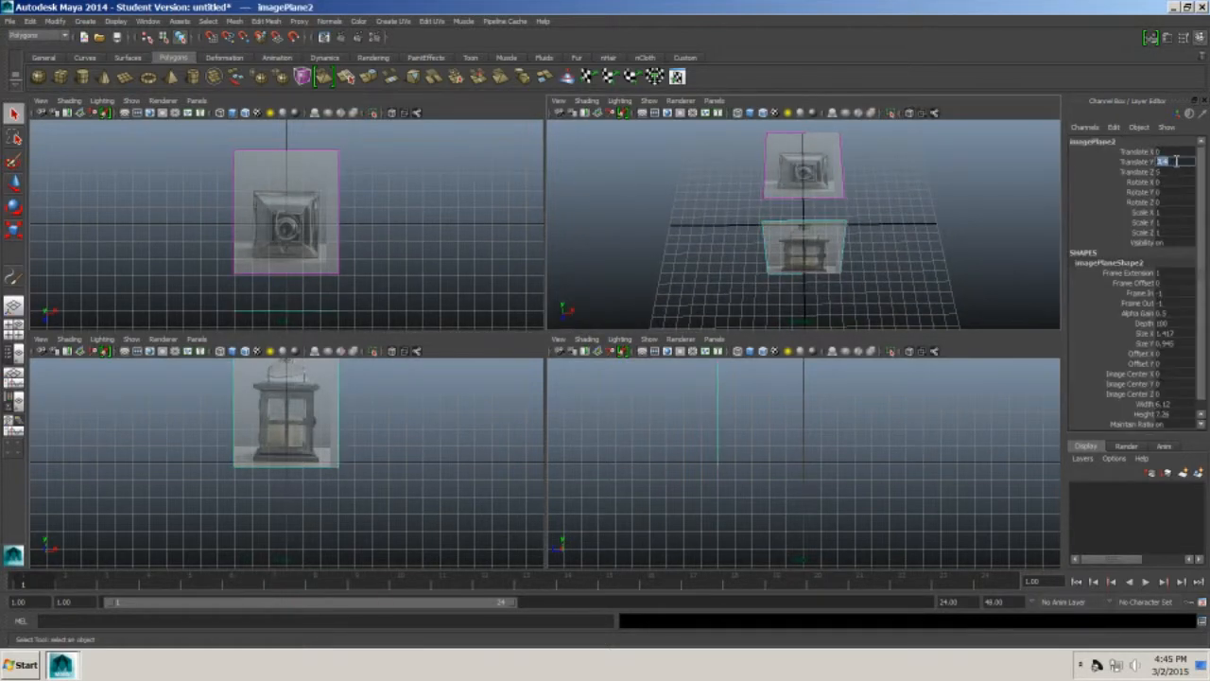
click(1175, 172)
text(4)
key(Return)
alt+drag(983, 248, 853, 227)
key(3)
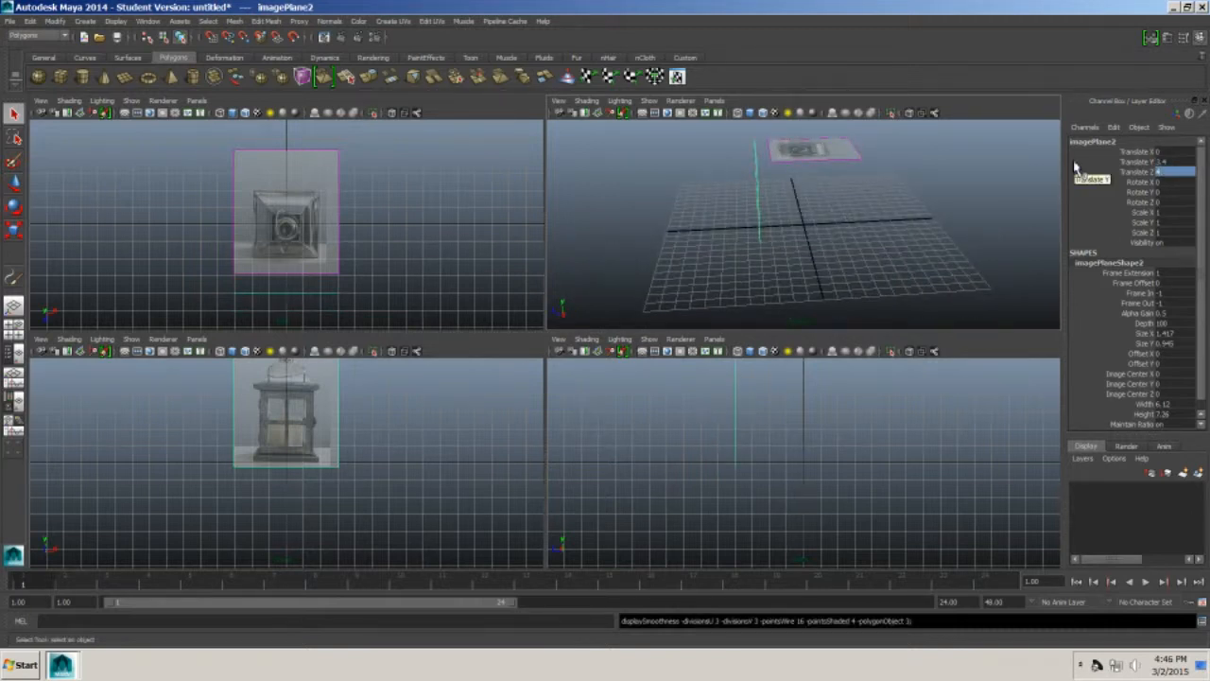
click(1173, 173)
text(3)
key(Return)
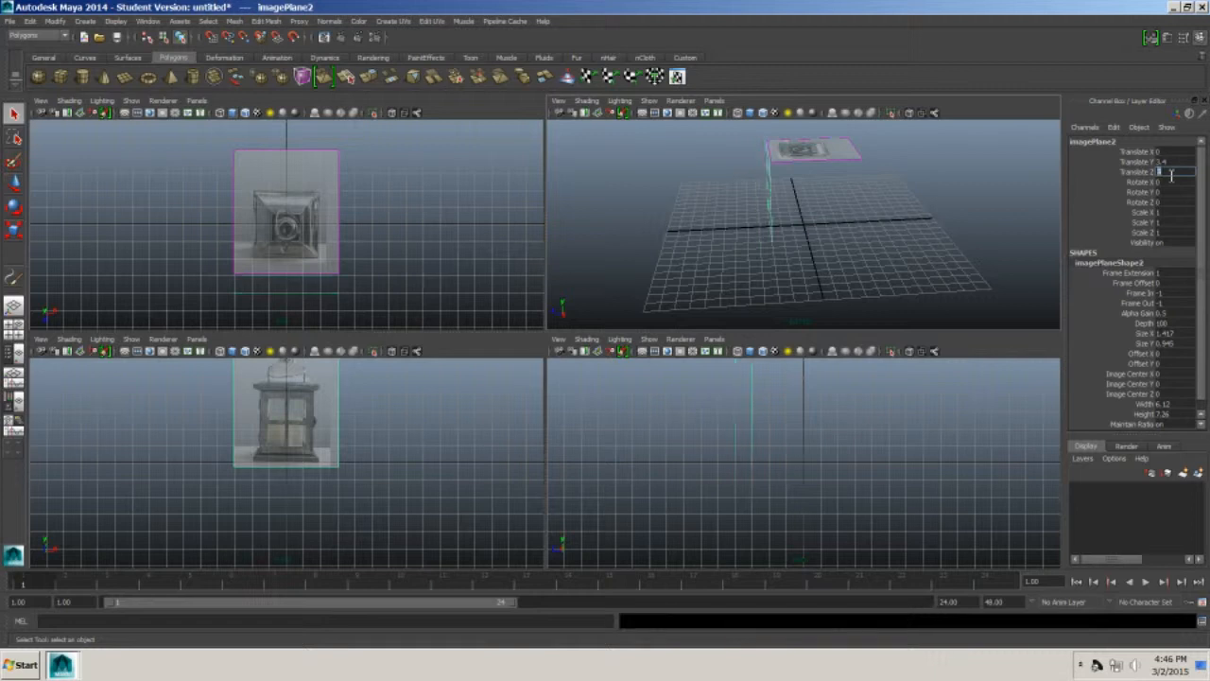
key(Return)
alt+drag(785, 183, 823, 203)
scroll(391, 432, down, 2)
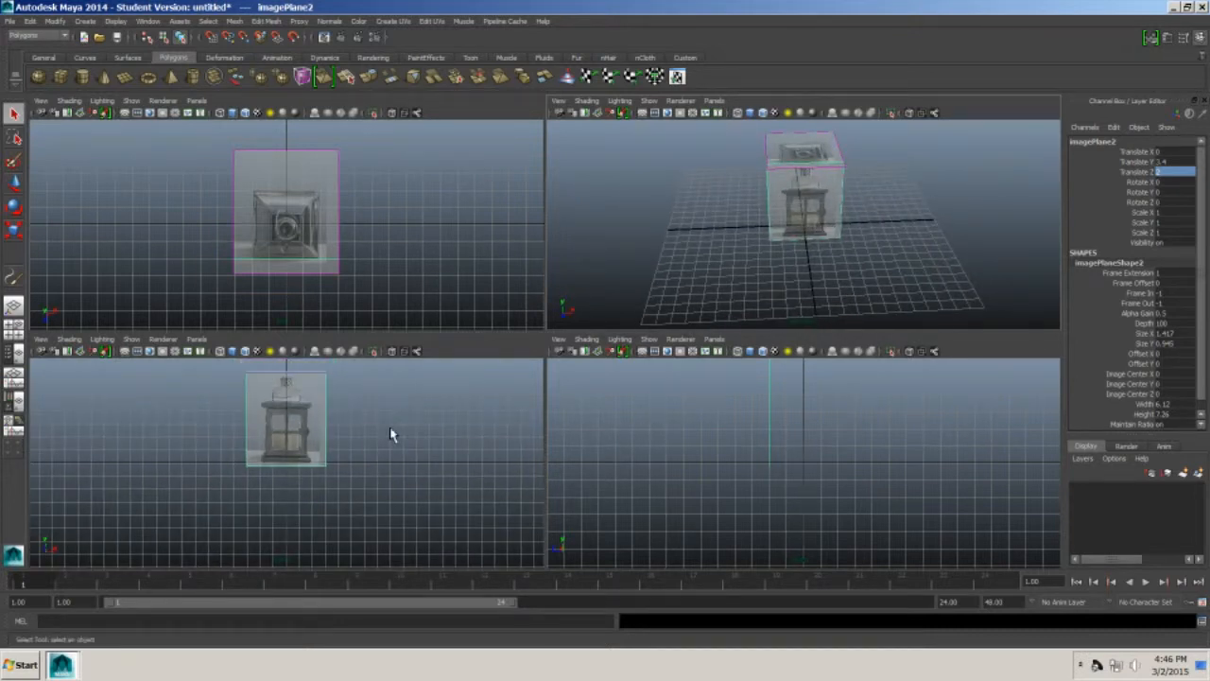
click(45, 341)
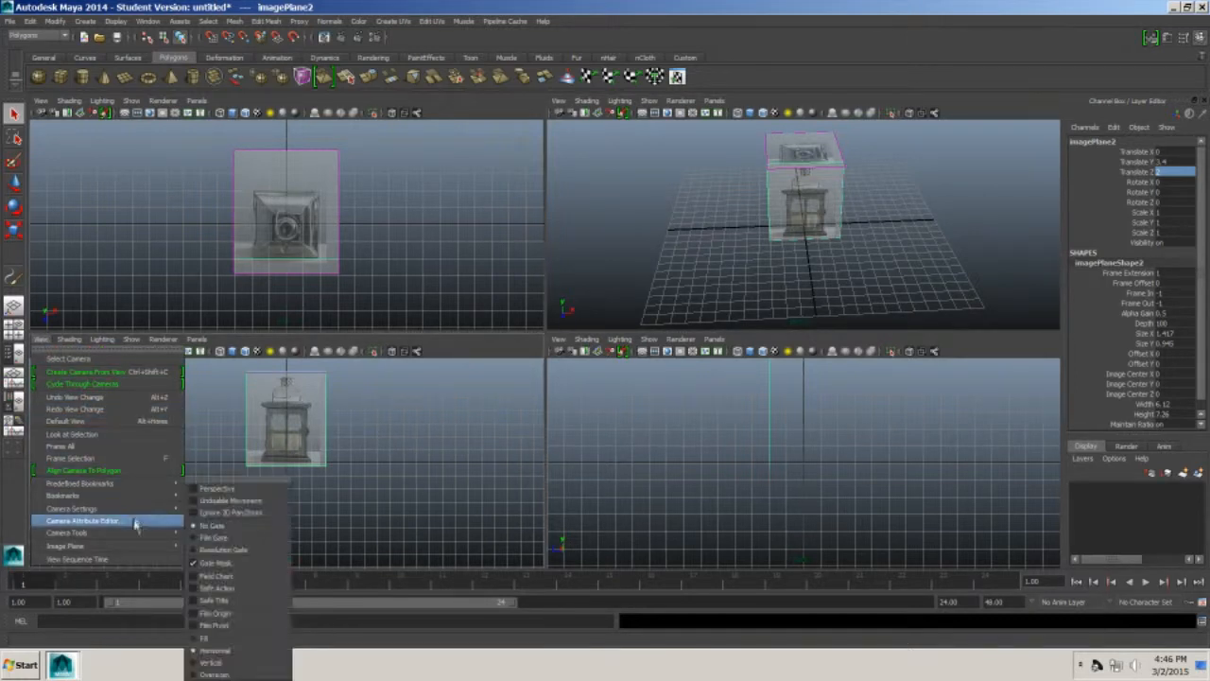
click(135, 7)
key(space)
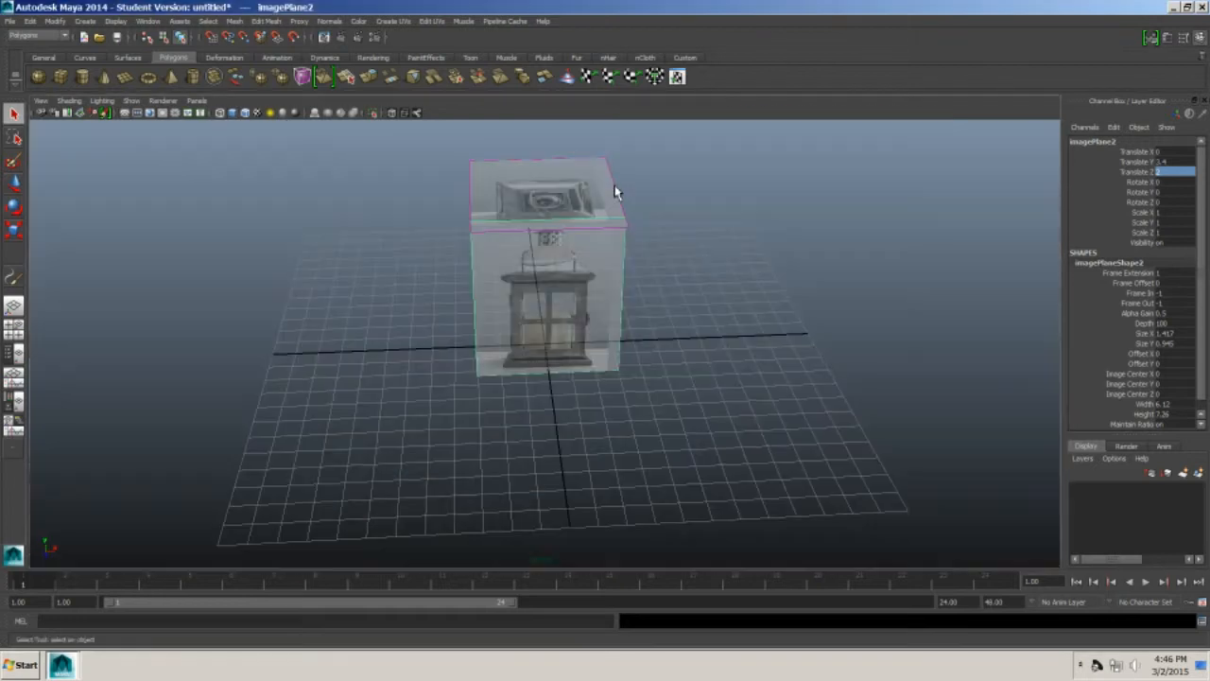
click(625, 164)
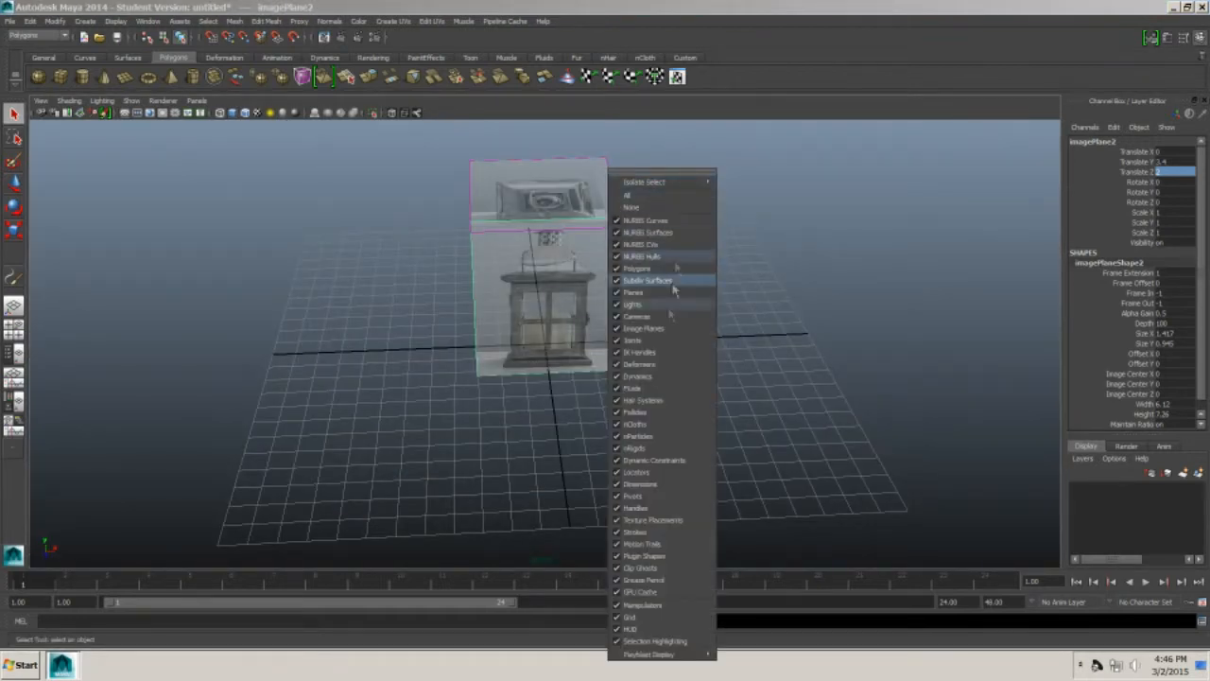
click(620, 93)
click(516, 164)
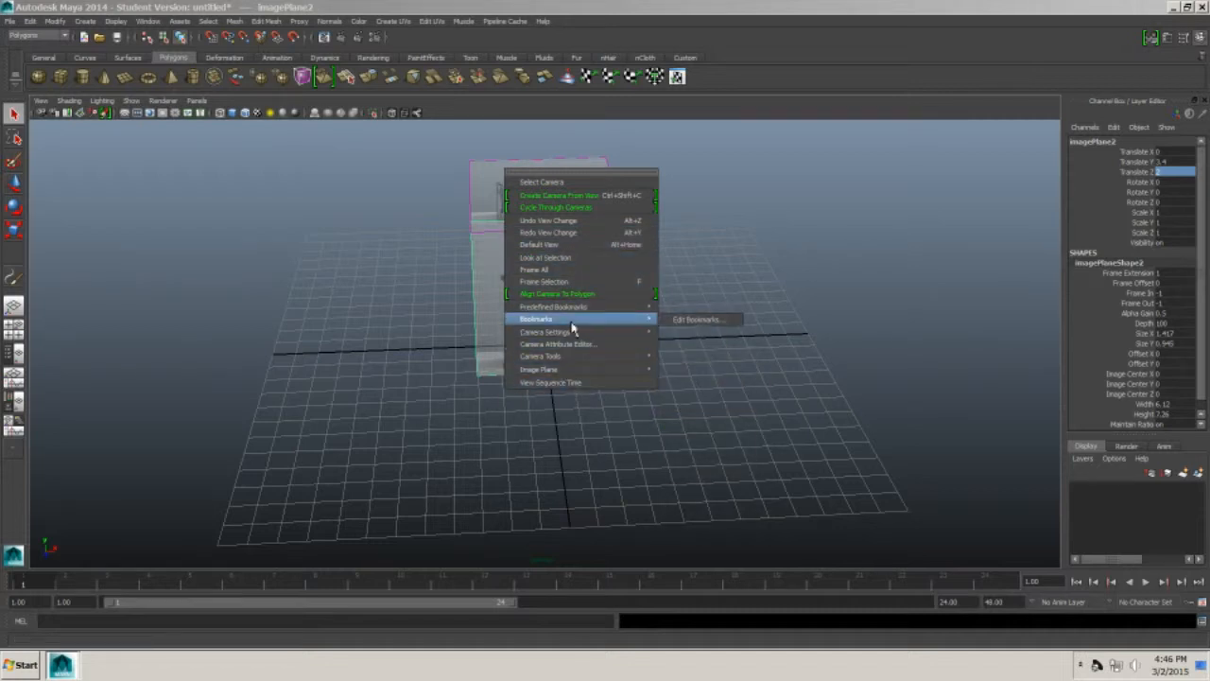
mouse_move(562, 336)
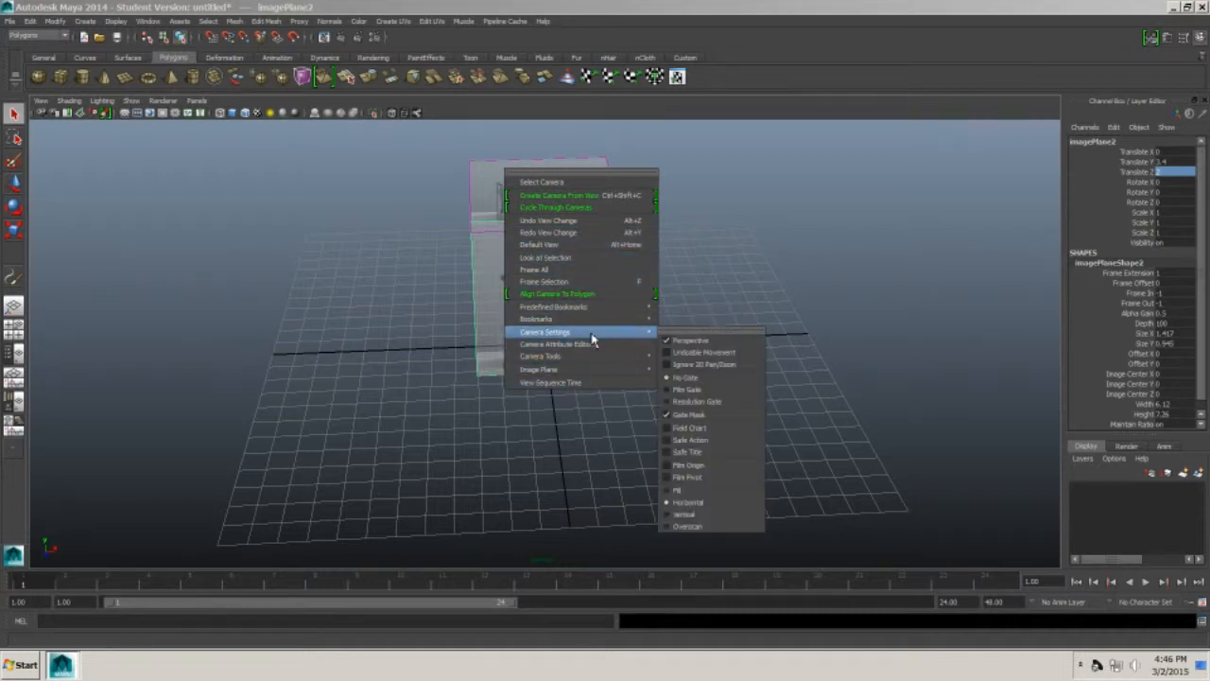
mouse_move(577, 359)
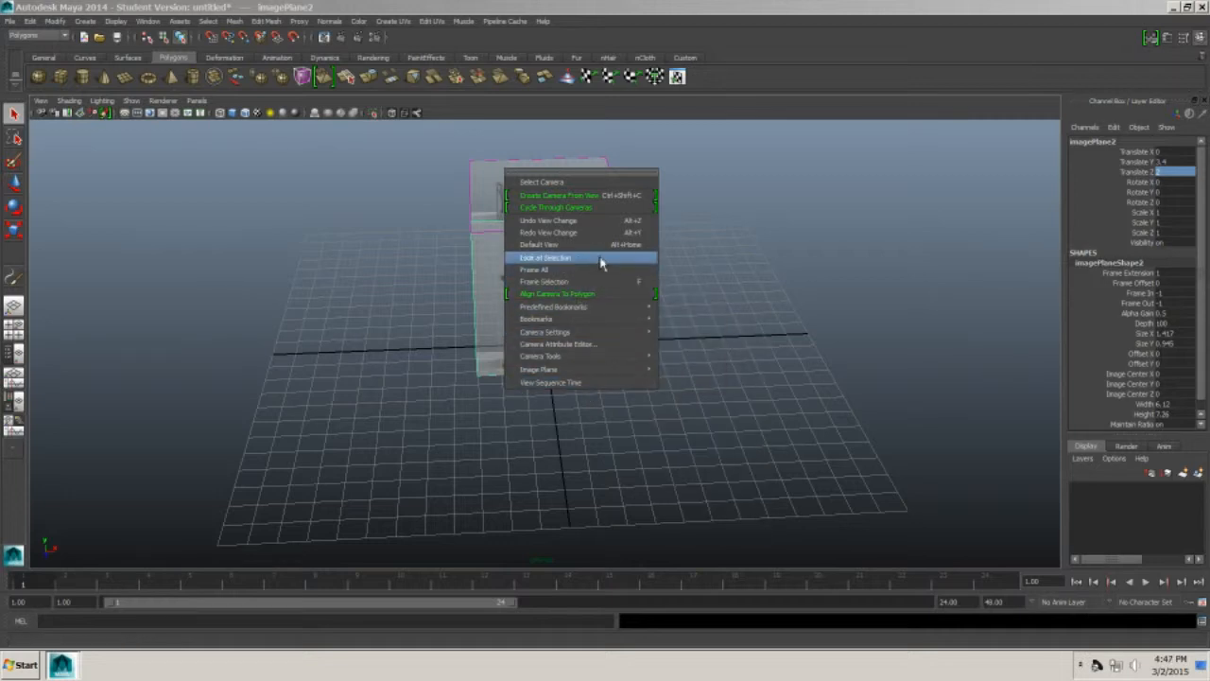
click(224, 61)
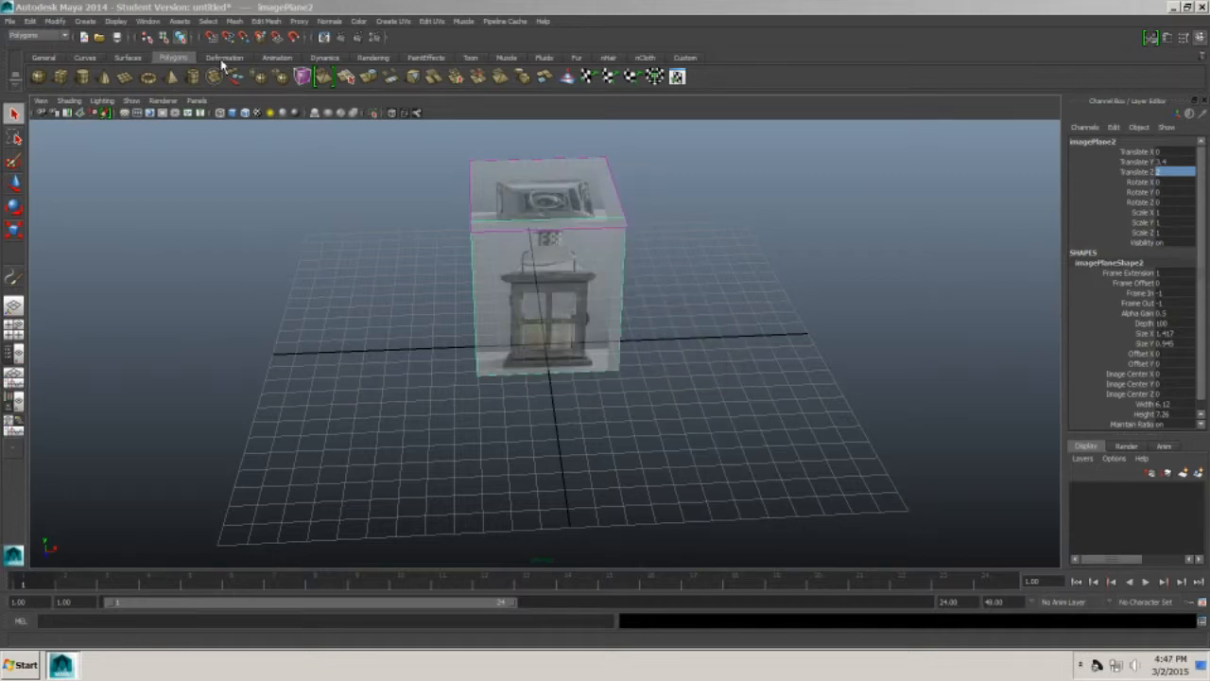
- Turn on the ViewCube in the heads-up display
click(86, 22)
mouse_move(148, 30)
mouse_move(115, 20)
mouse_move(144, 52)
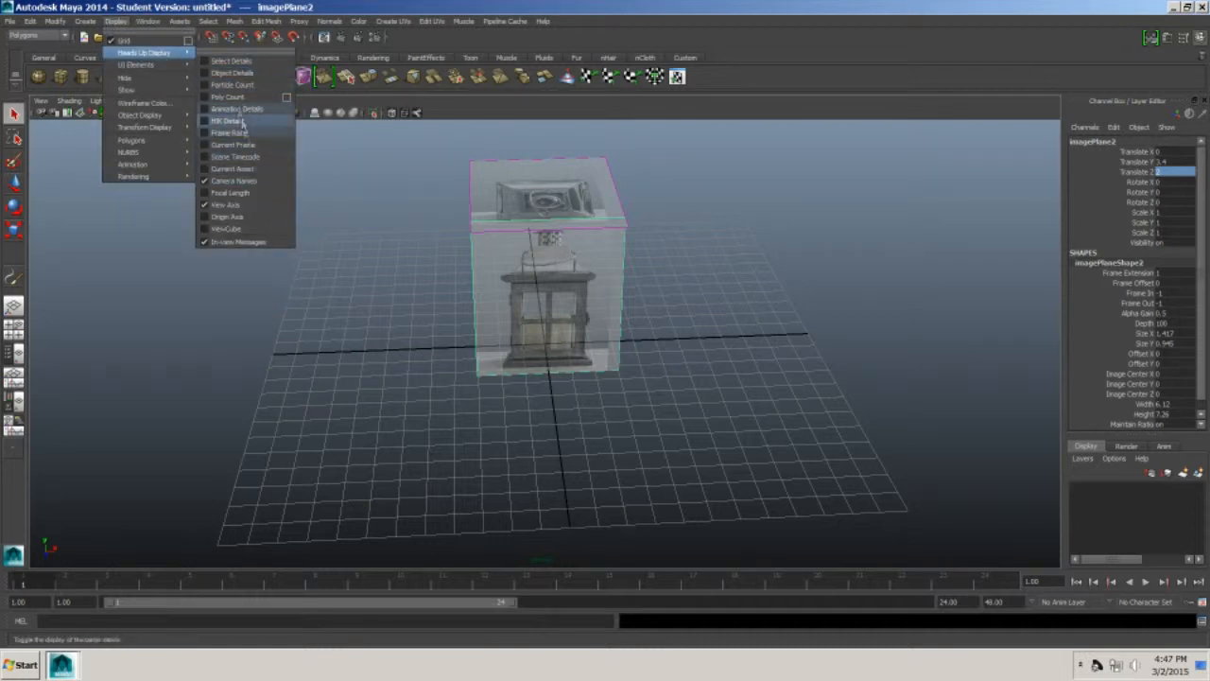
click(227, 229)
- Return to the four-view layout and turn the front viewport to the right-side view with the ViewCube
key(space)
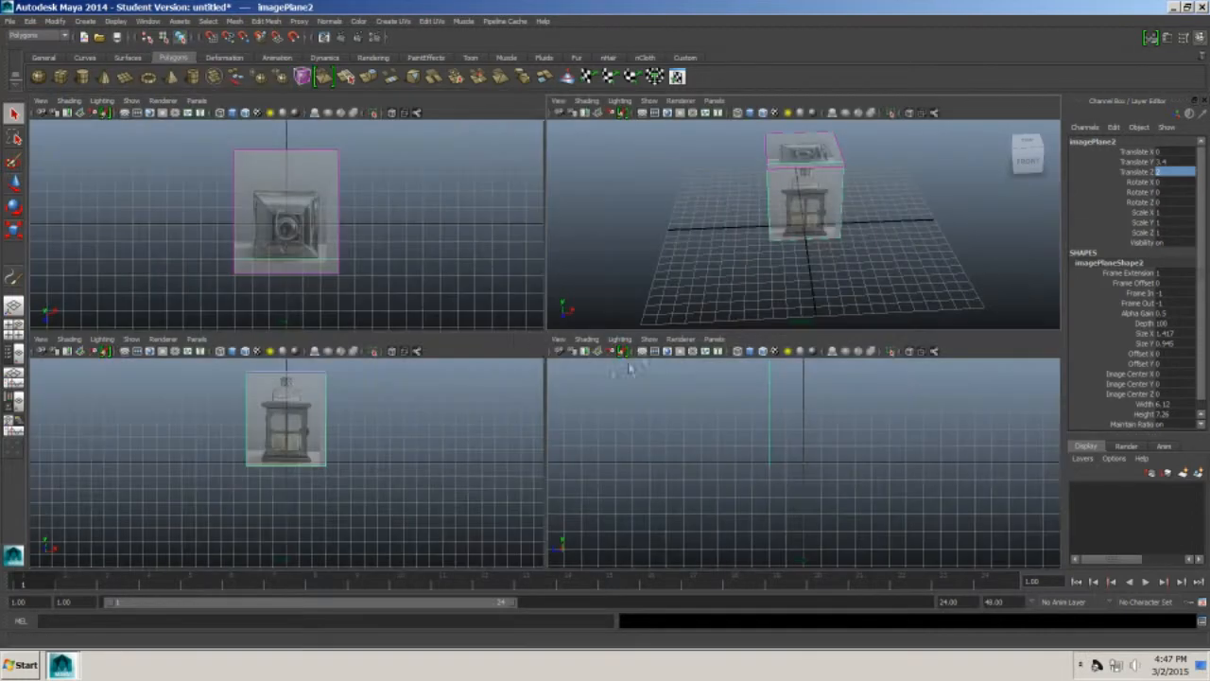
click(435, 179)
click(373, 432)
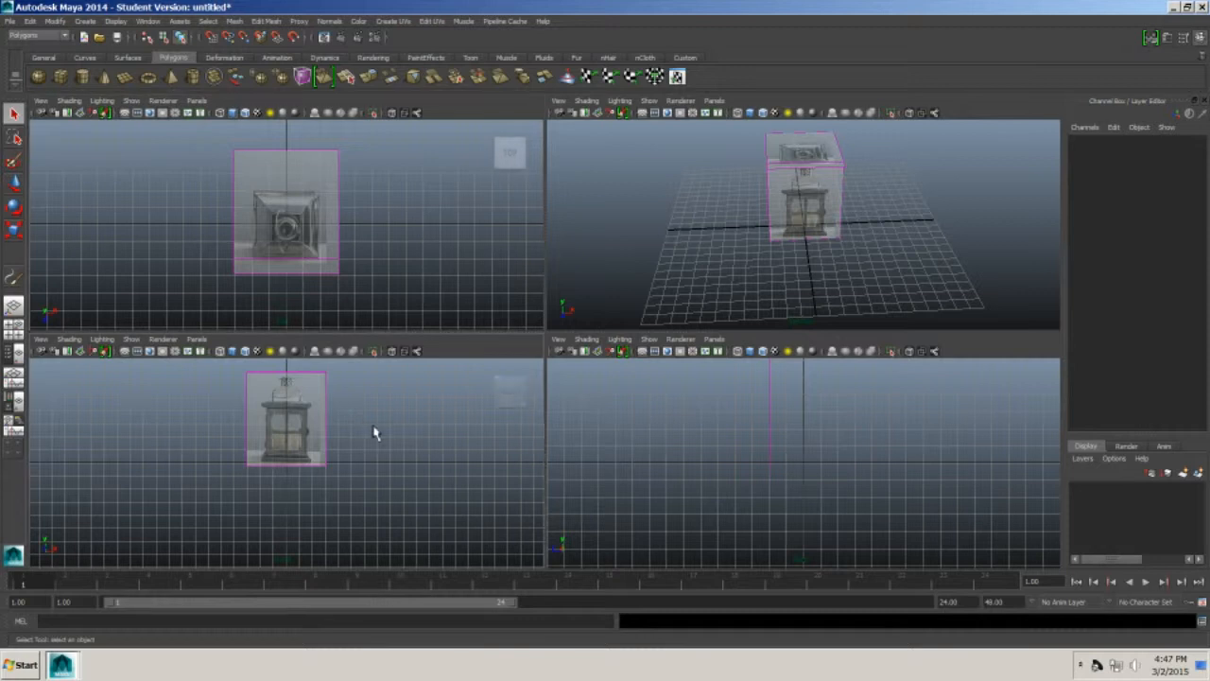
click(530, 390)
- Import right.jpg as an image plane in the right-side view
click(41, 339)
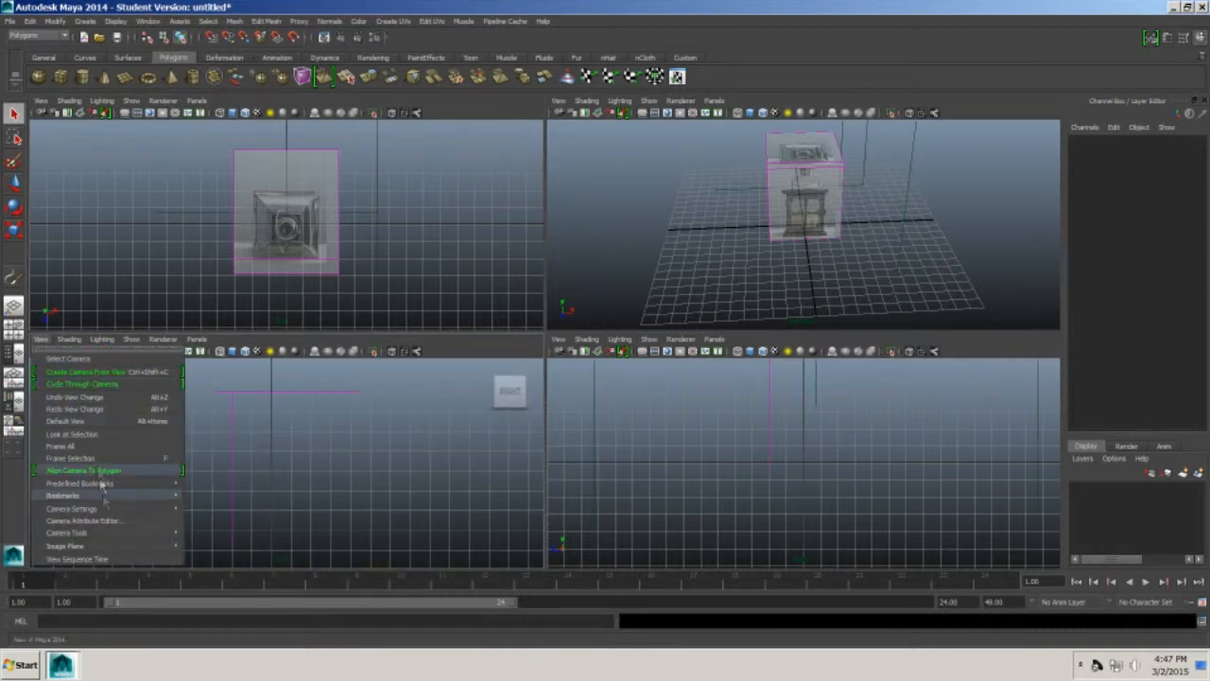
mouse_move(142, 542)
click(205, 559)
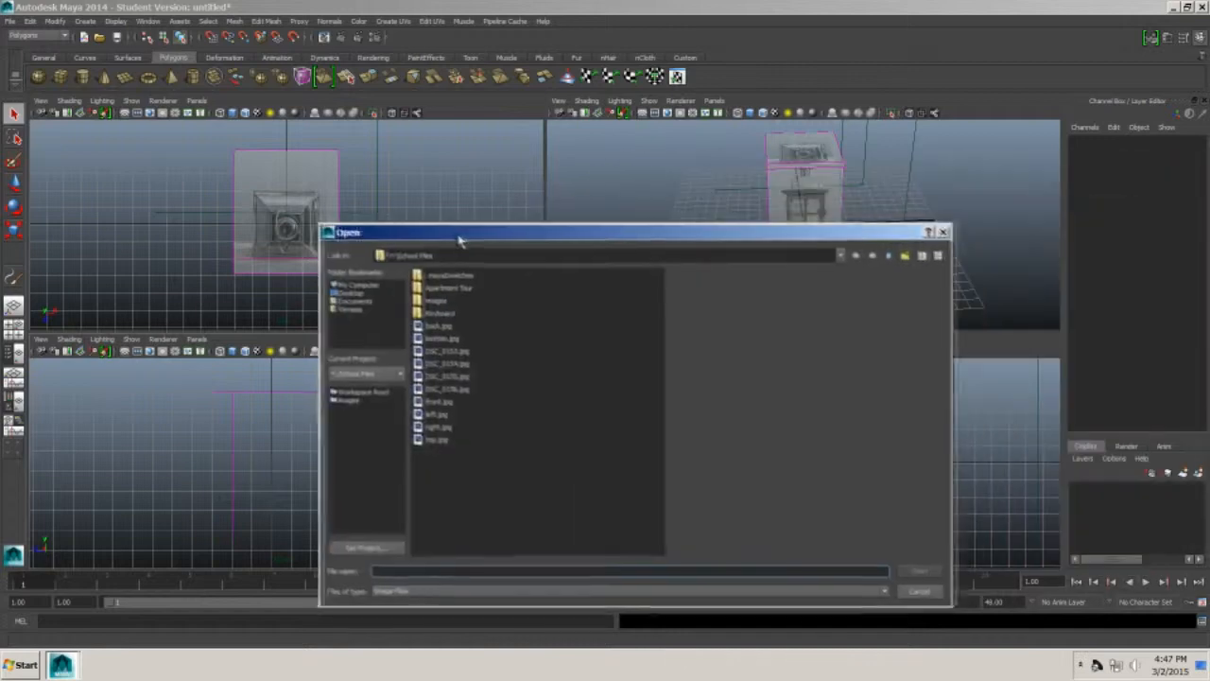
drag(465, 208, 419, 202)
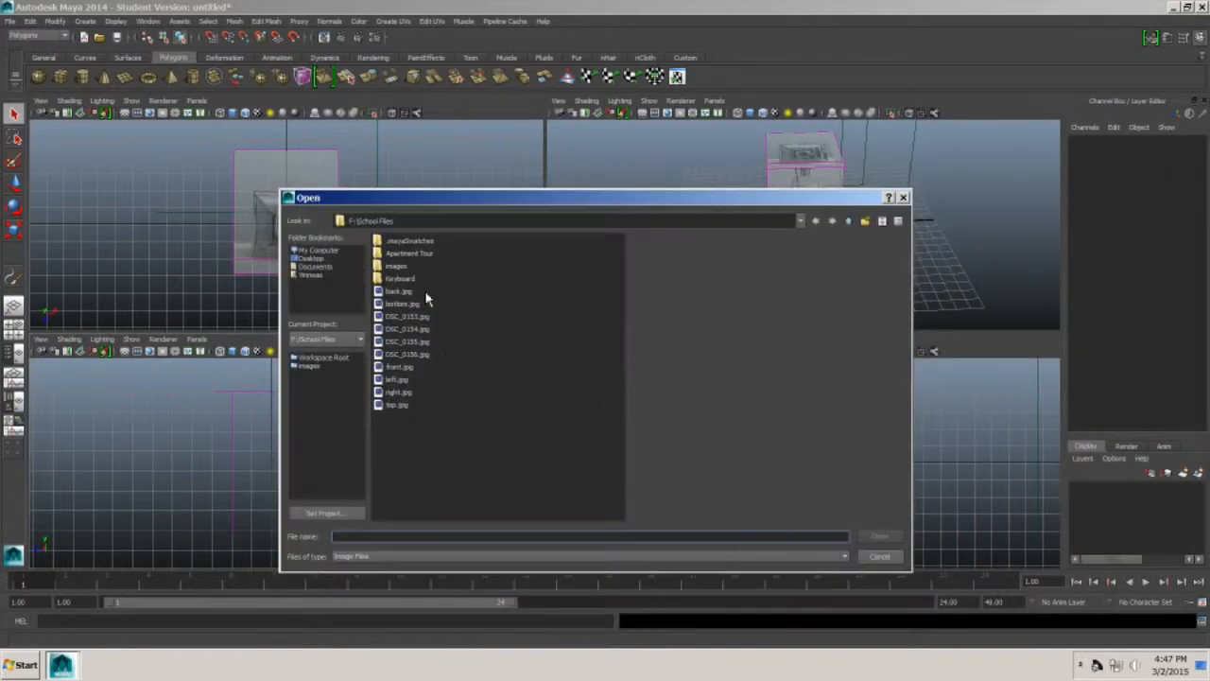
click(397, 392)
click(879, 537)
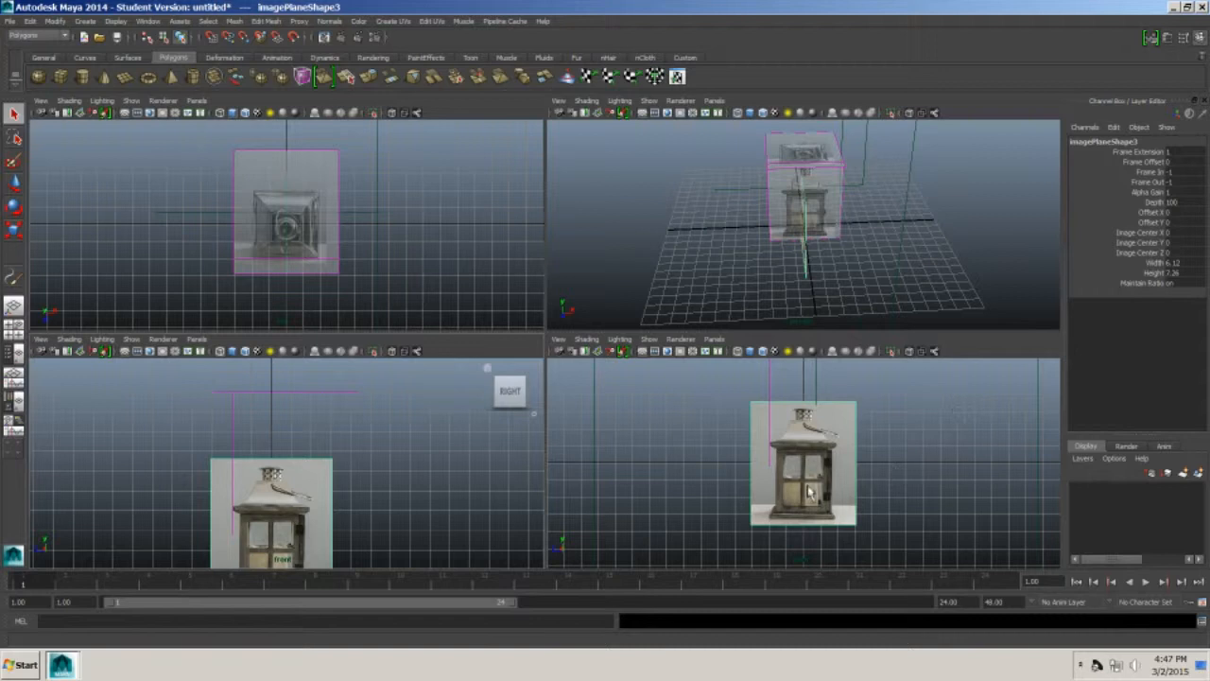
- Make the right image plane semi-transparent with an Alpha Gain of 0.5, and reselect the plane
double_click(1171, 192)
text(0.5)
key(Return)
click(445, 478)
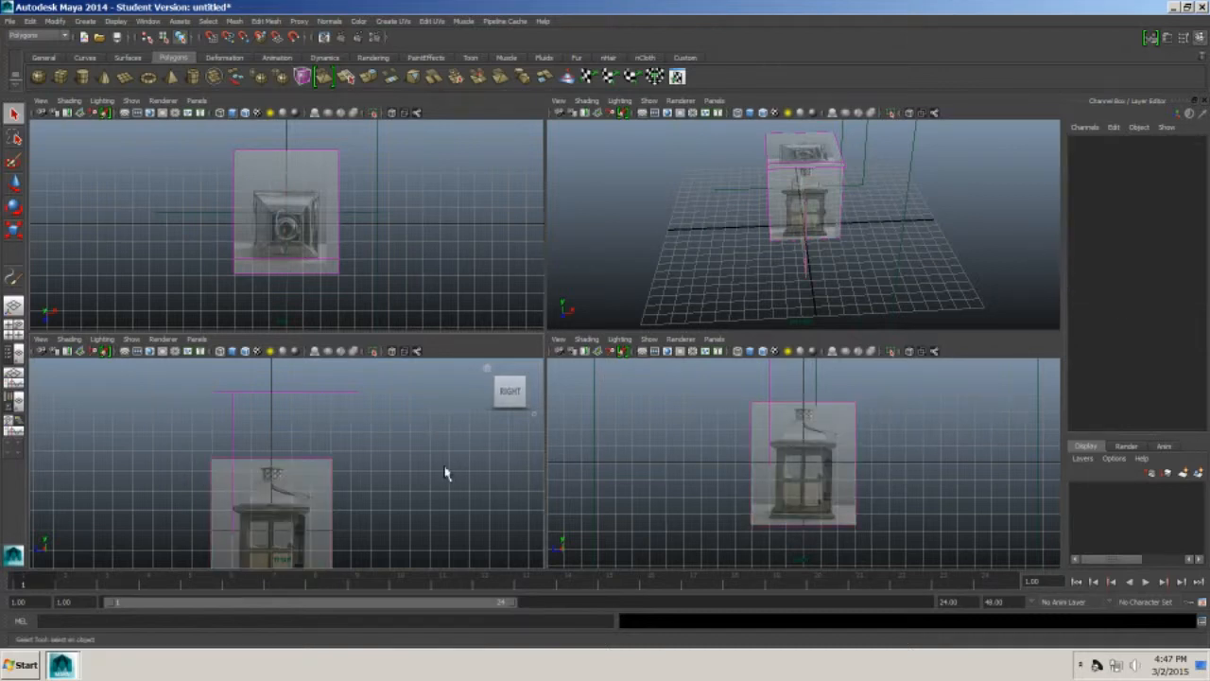
click(312, 484)
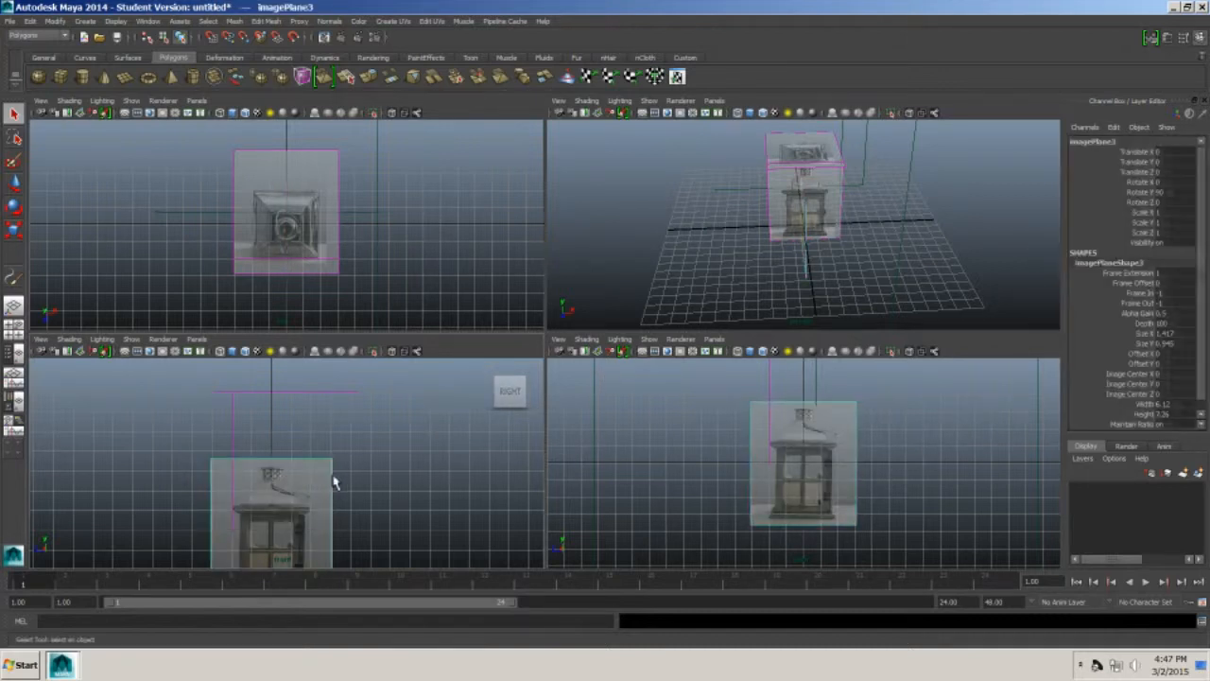
double_click(1162, 172)
text(5)
key(Return)
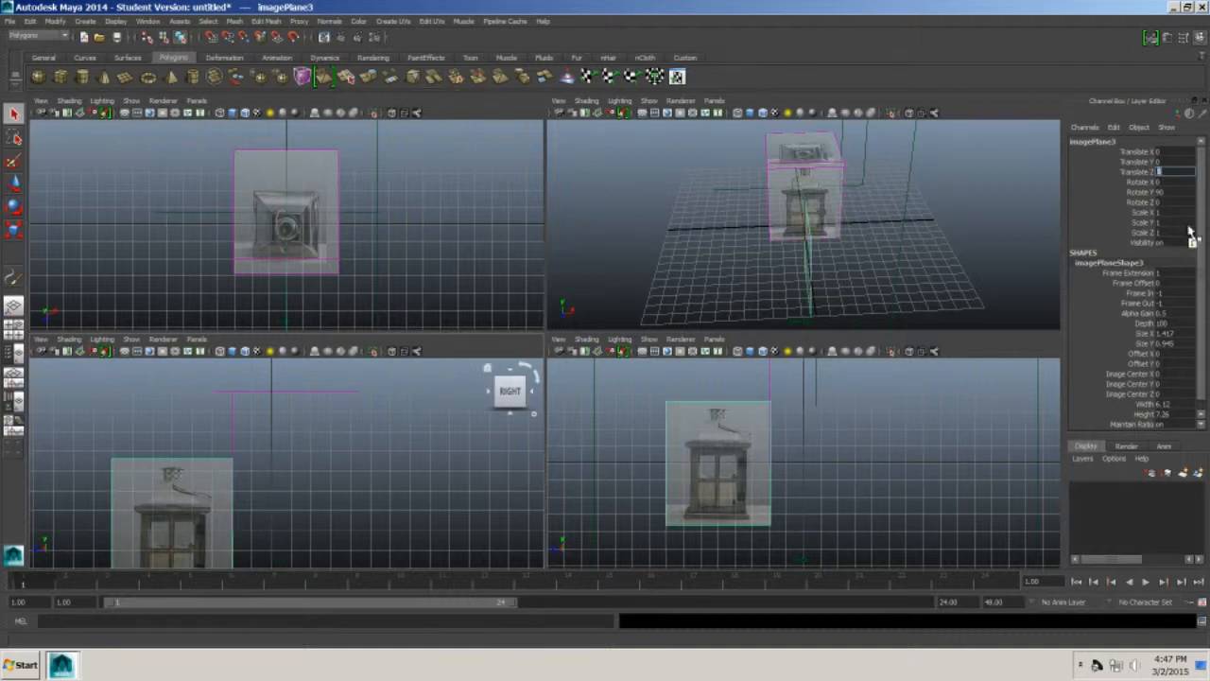
text(0)
key(Return)
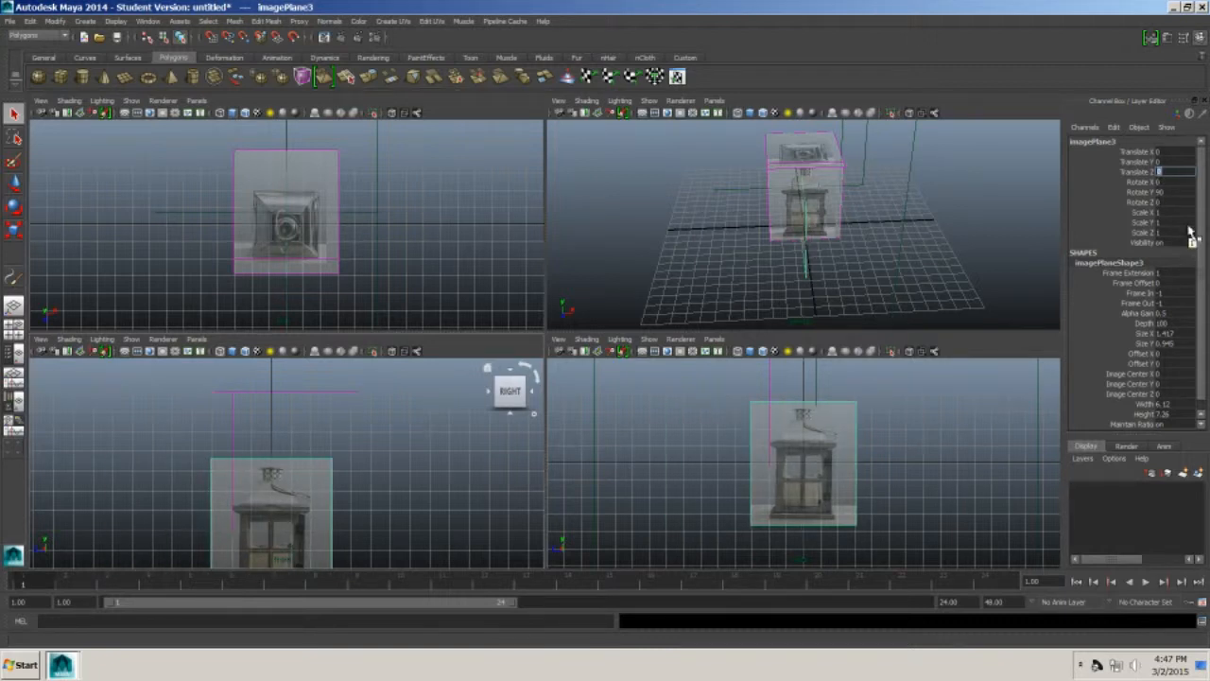
- Offset the right image plane sideways to a Translate X of 2, after trying 5 and 3
double_click(1172, 151)
text(5)
key(Return)
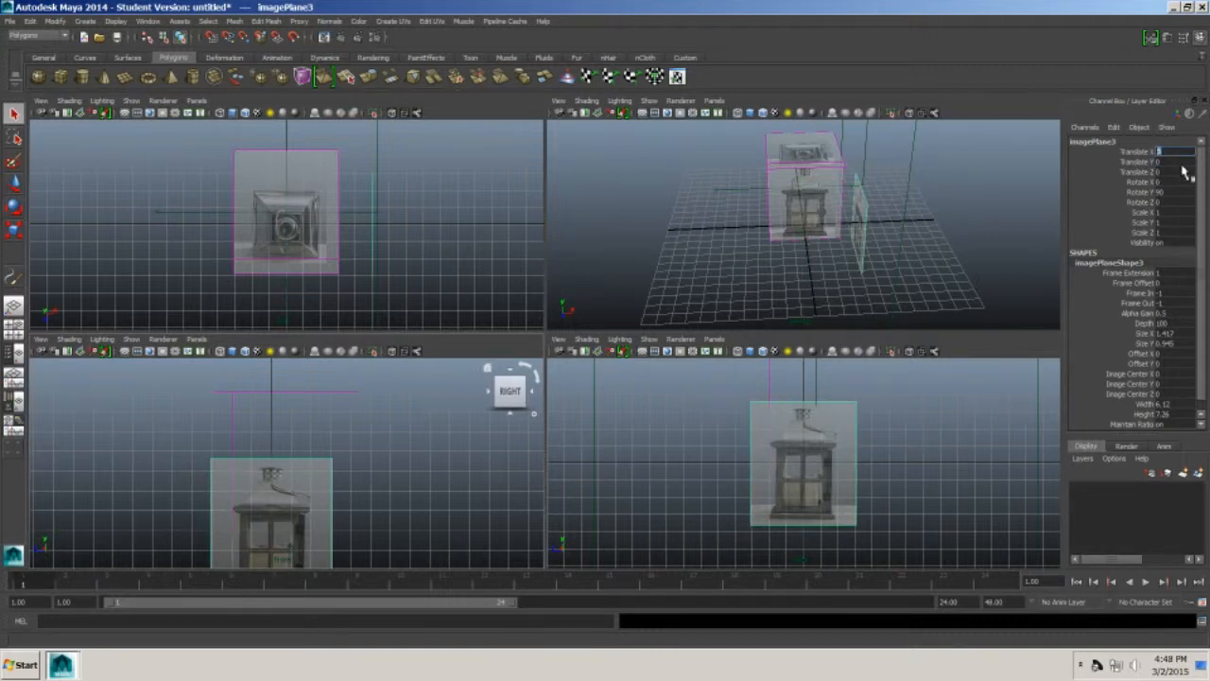
text(3)
key(Return)
text(2)
key(Return)
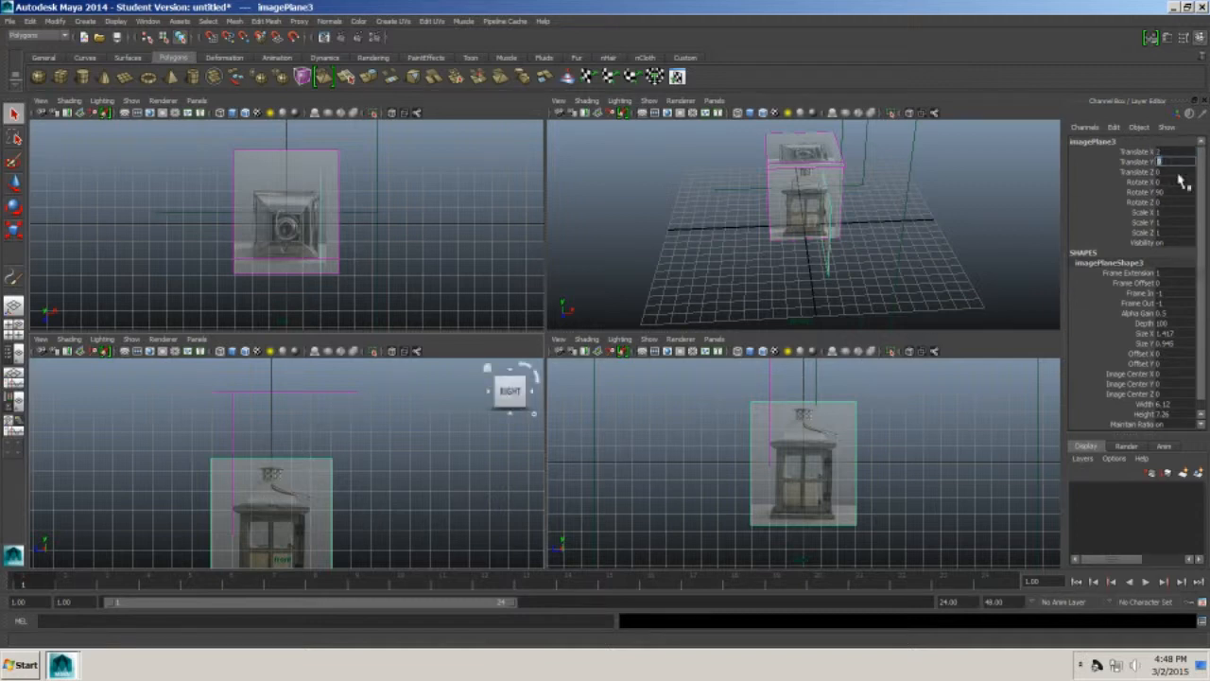
- Raise the right image plane so its lantern base matches the front reference, trying 3.5 and 3.2 and ending with a Translate Y of 3.25
key(Return)
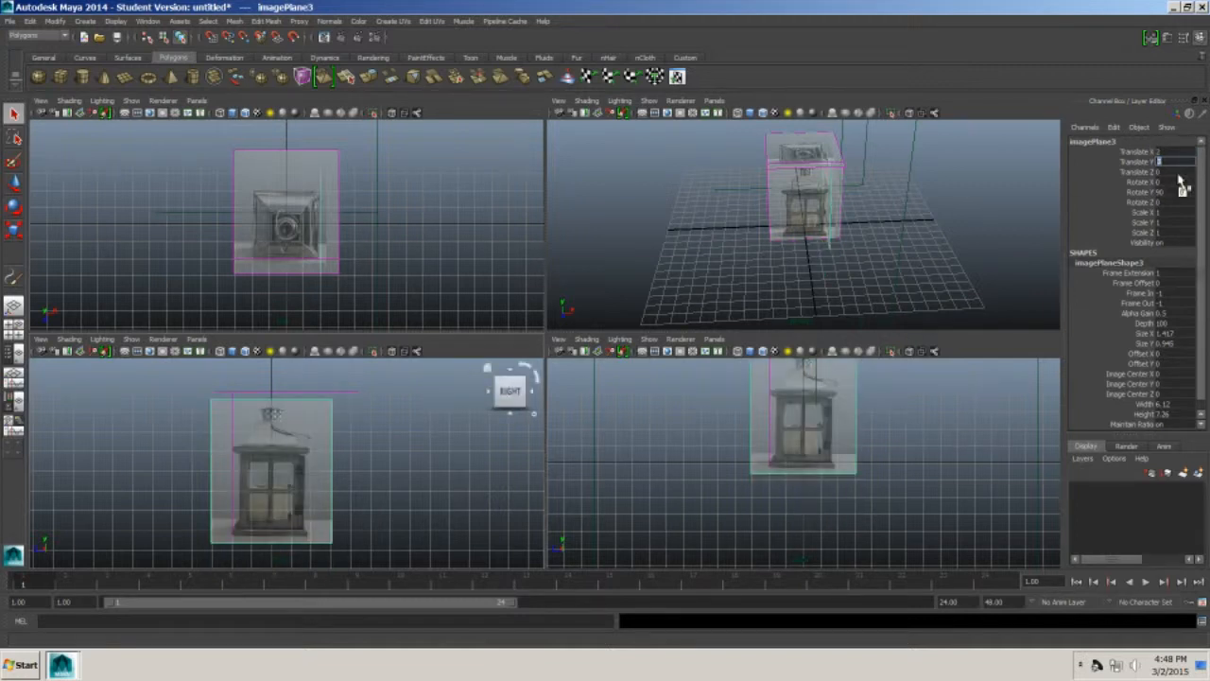
text(3.5)
key(Return)
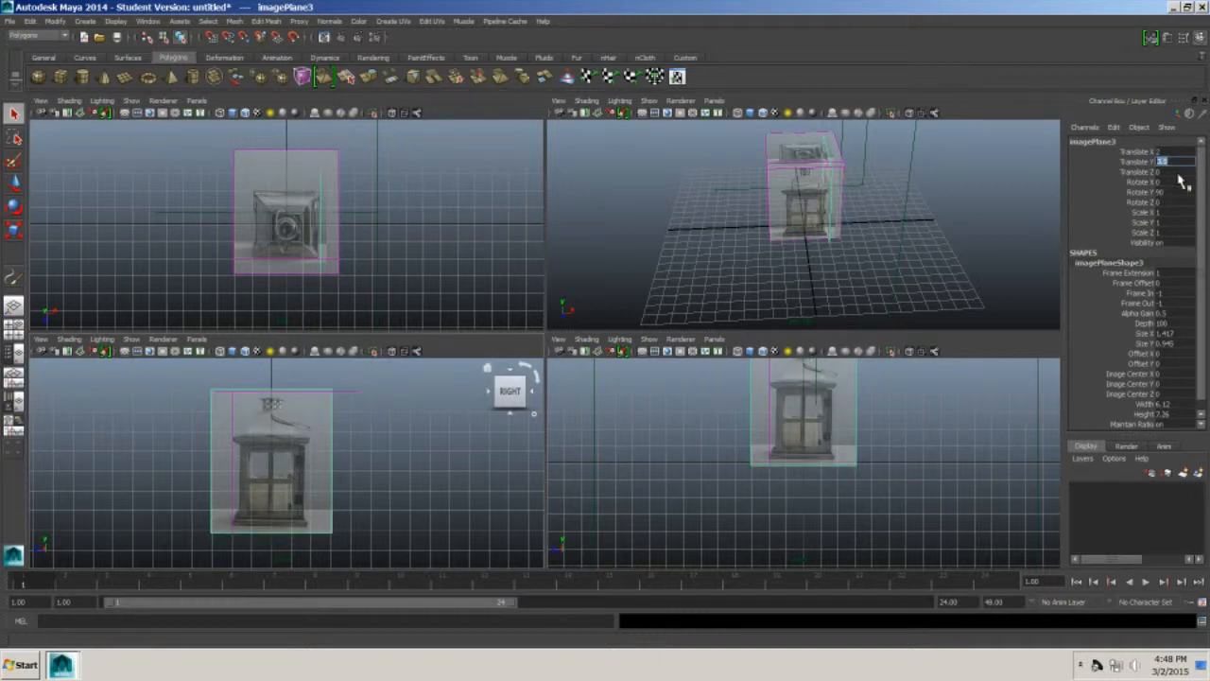
alt+drag(747, 161, 700, 134)
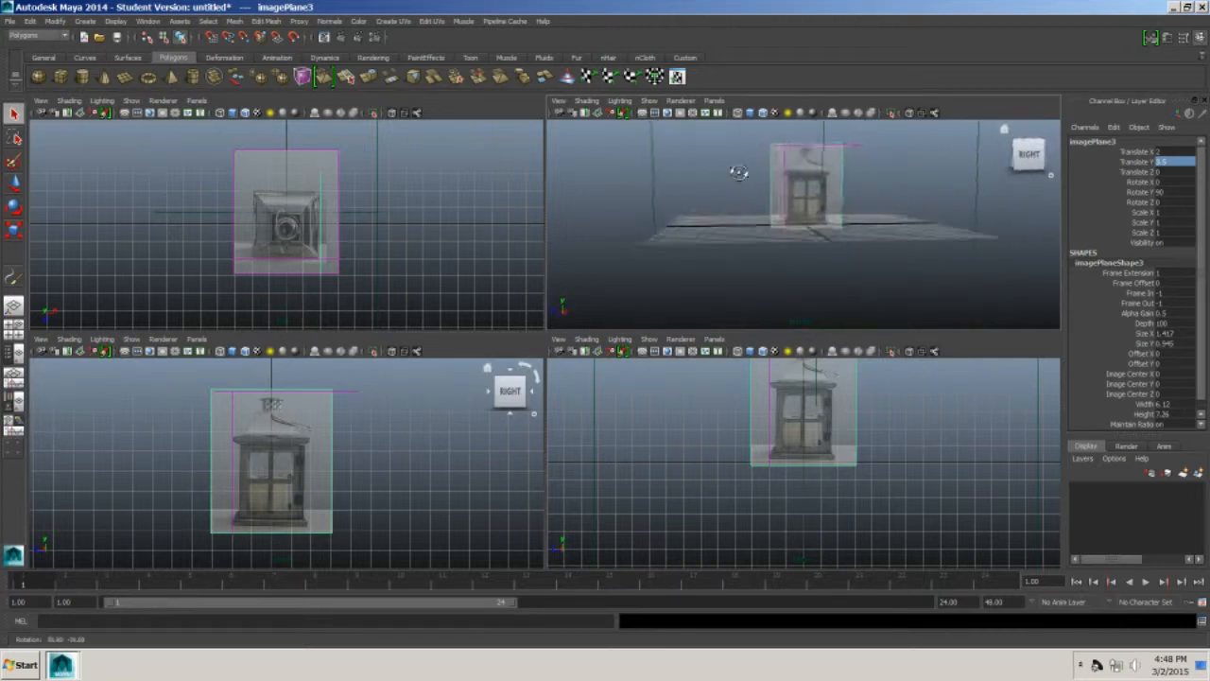
alt+drag(494, 187, 778, 219)
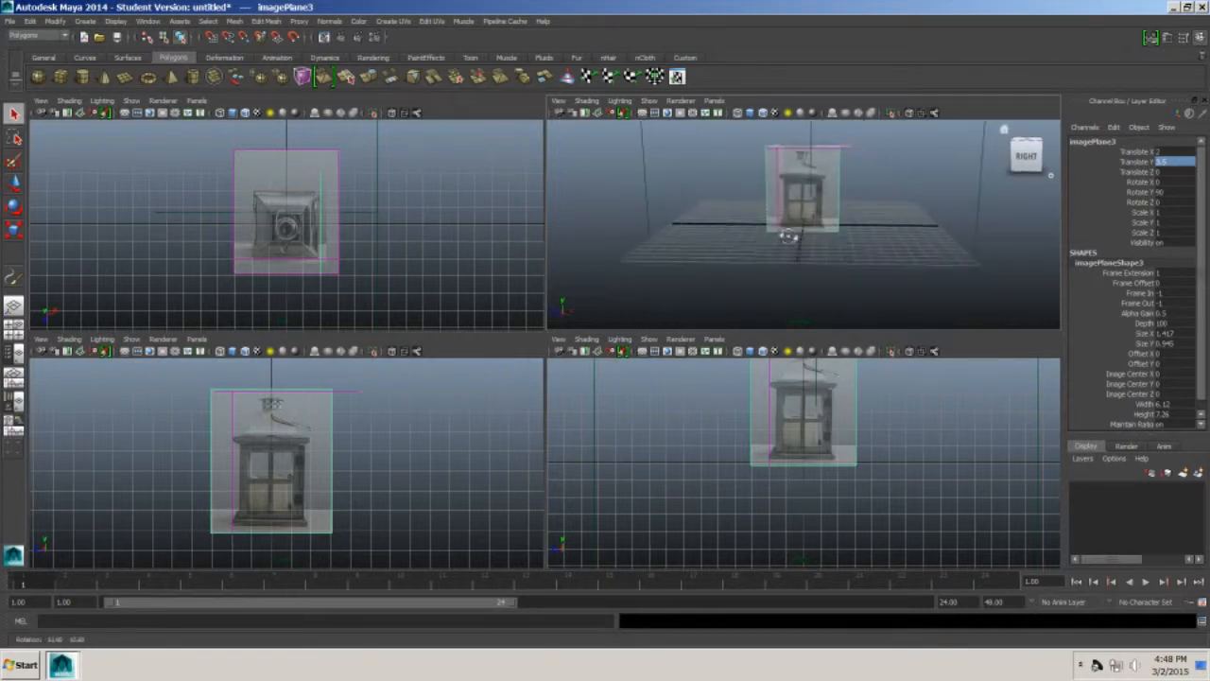
scroll(904, 247, up, 8)
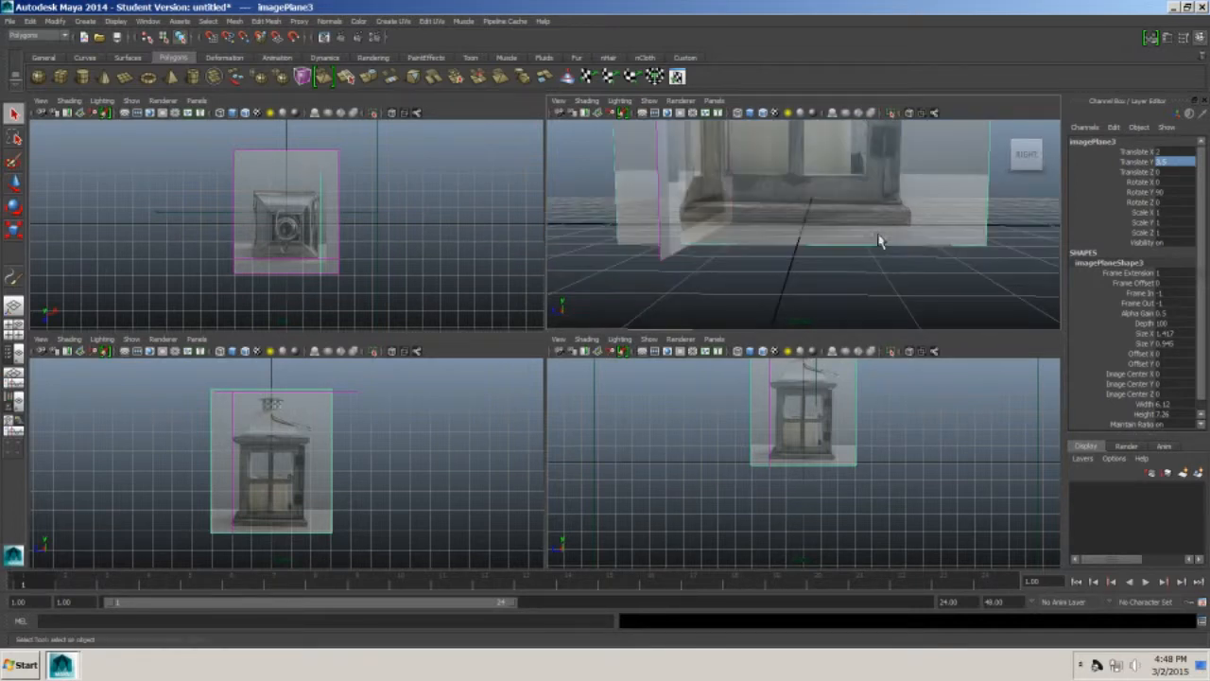
alt+drag(878, 243, 893, 218)
click(1183, 162)
text(3)
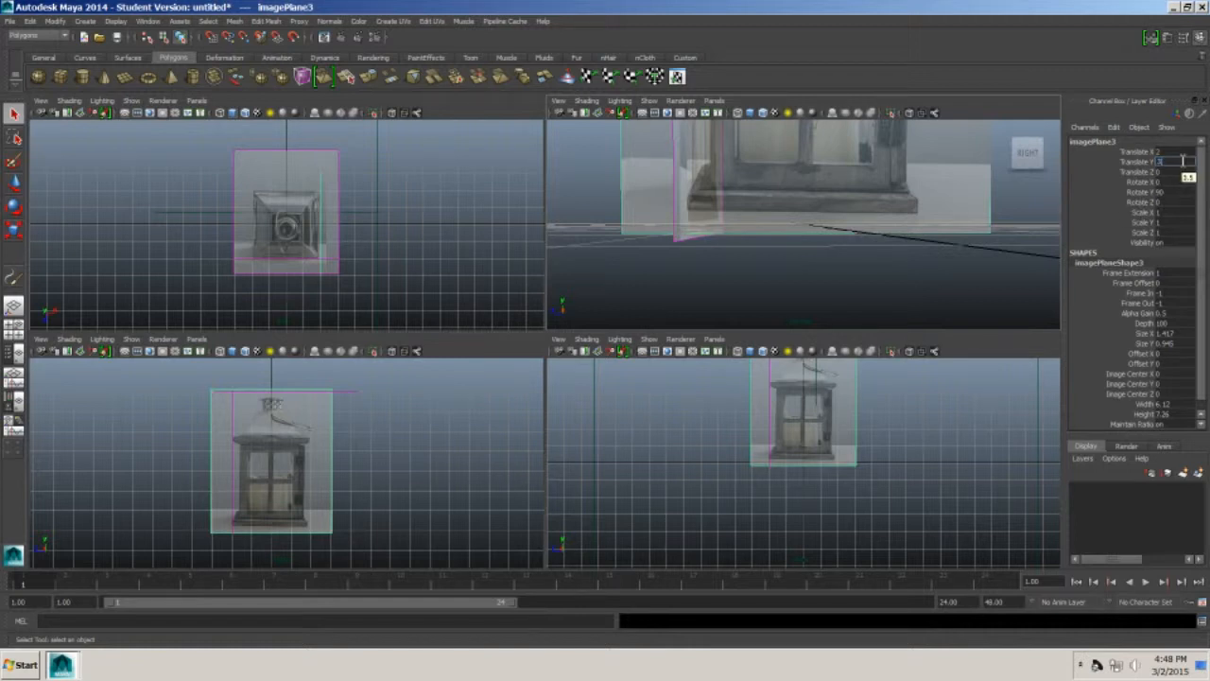
text(.2)
key(Return)
alt+drag(688, 238, 687, 243)
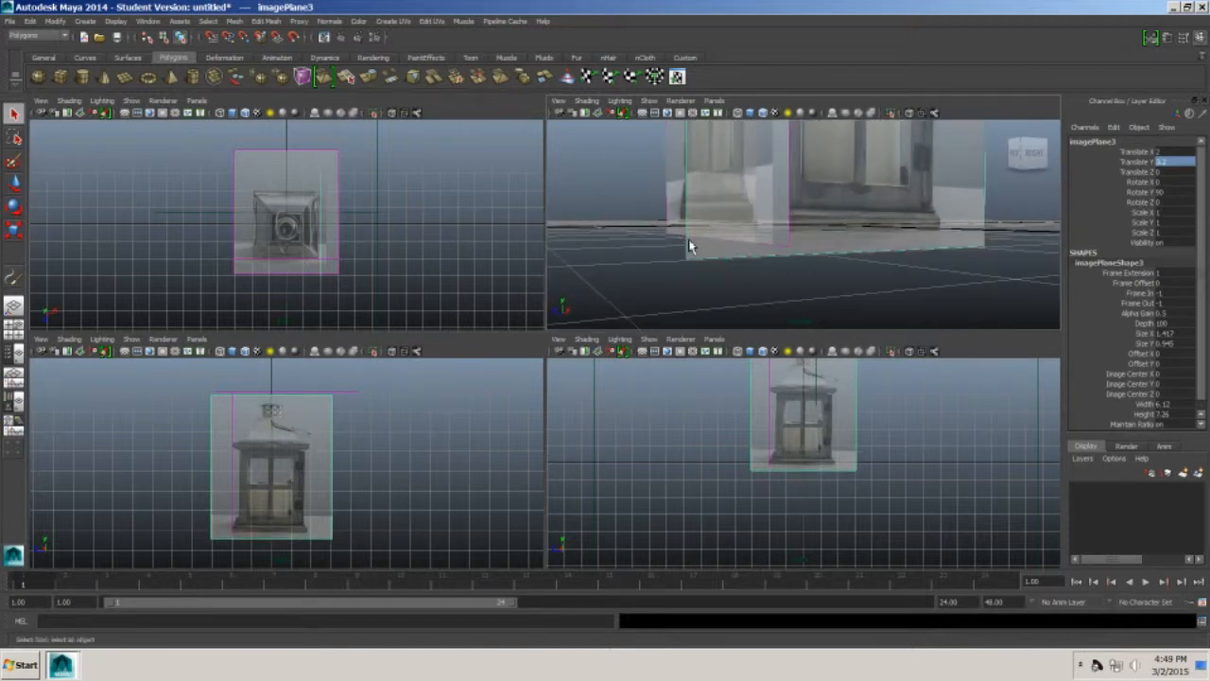
key(3)
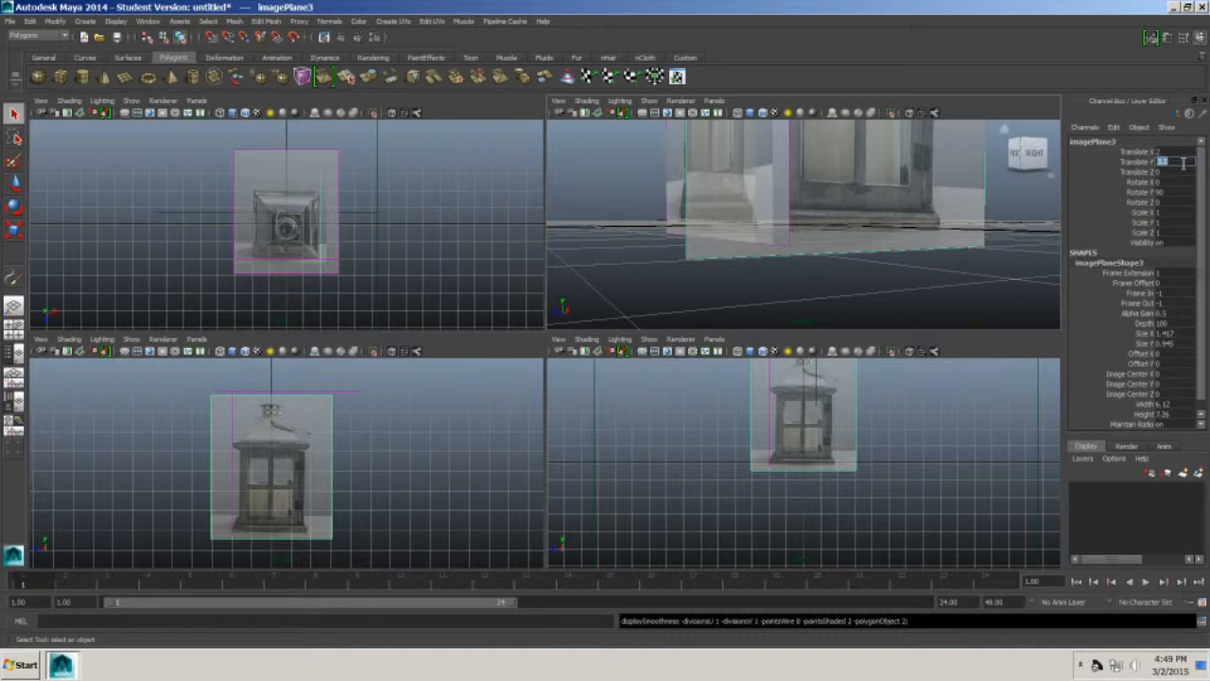
text(3.25)
key(Return)
alt+drag(904, 196, 843, 196)
scroll(830, 206, down, 5)
scroll(843, 196, up, 5)
alt+middle_drag(778, 177, 762, 278)
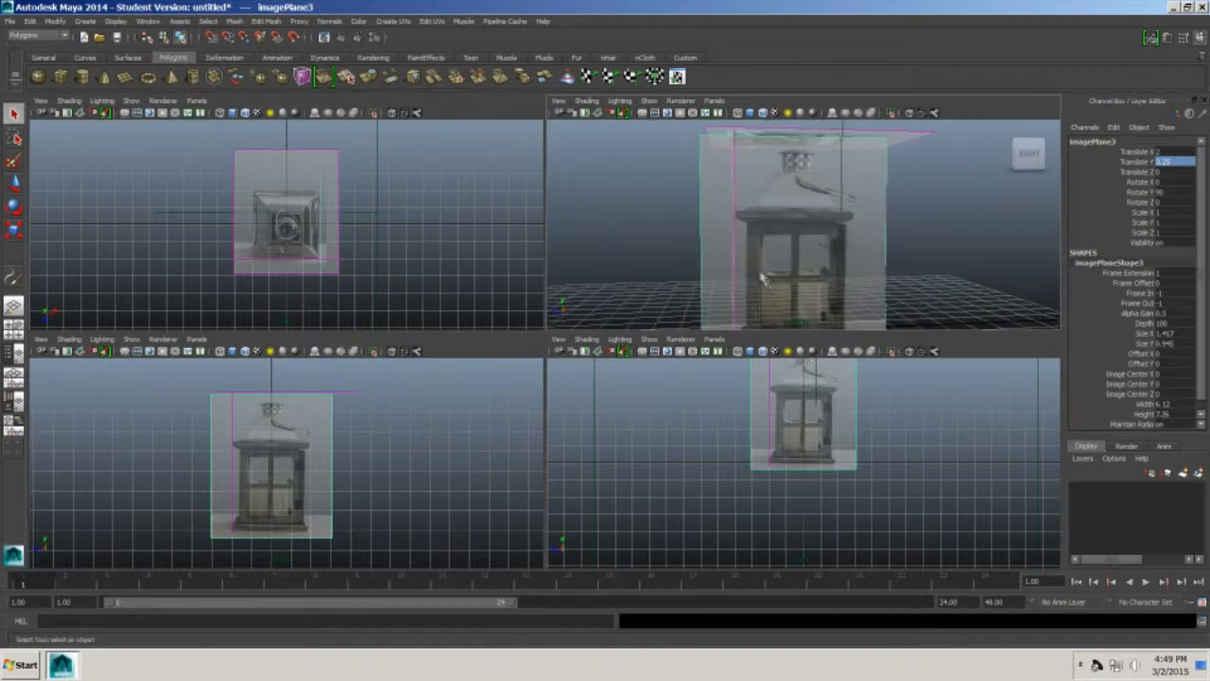
- Turn the side view around to the left side and import left.jpg as an image plane there
alt+drag(762, 278, 775, 237)
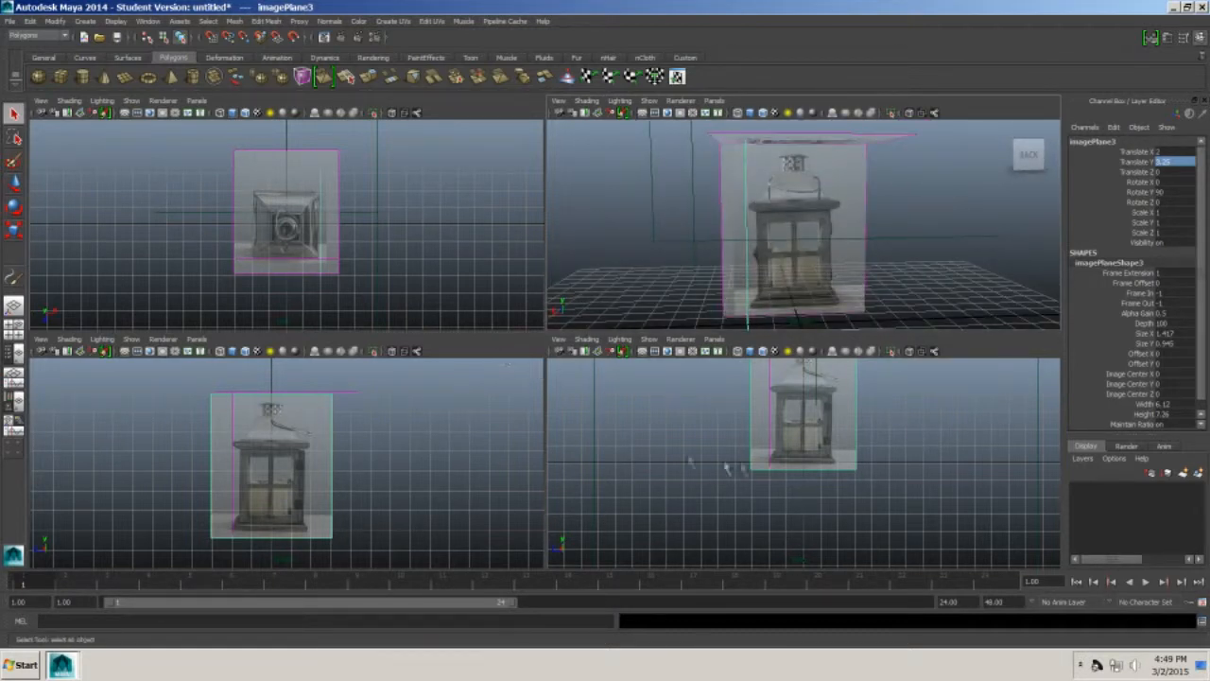
click(1008, 405)
click(1048, 392)
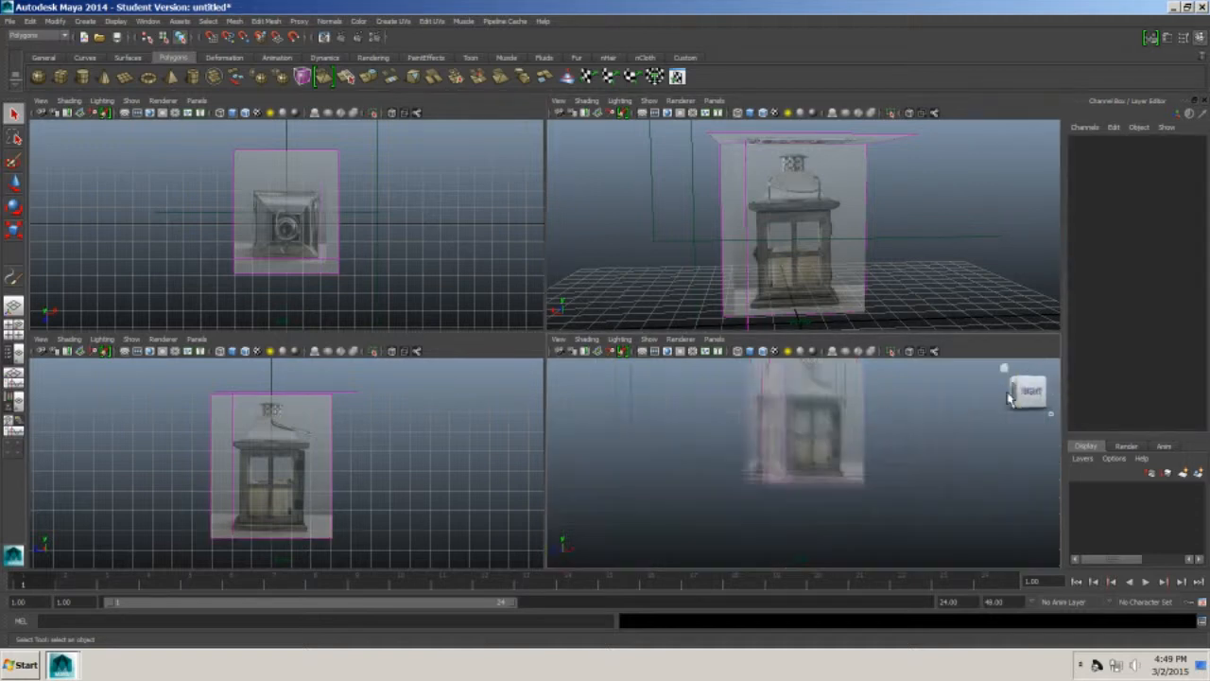
click(559, 340)
mouse_move(612, 501)
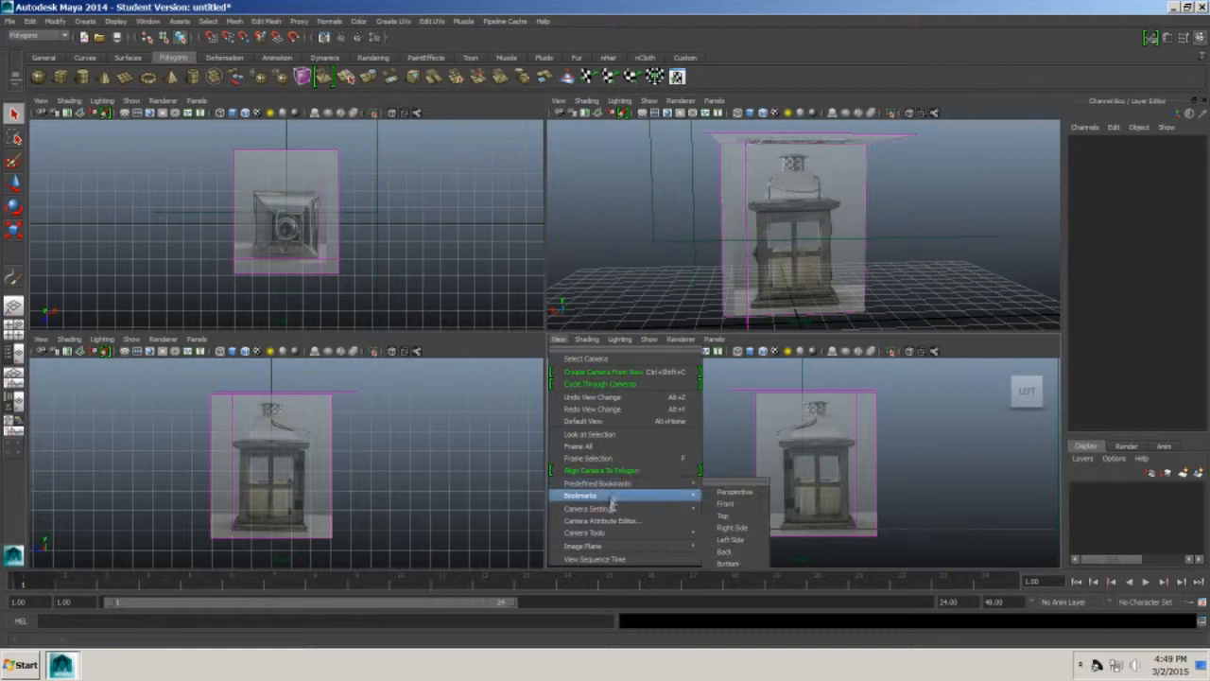
mouse_move(665, 549)
click(726, 566)
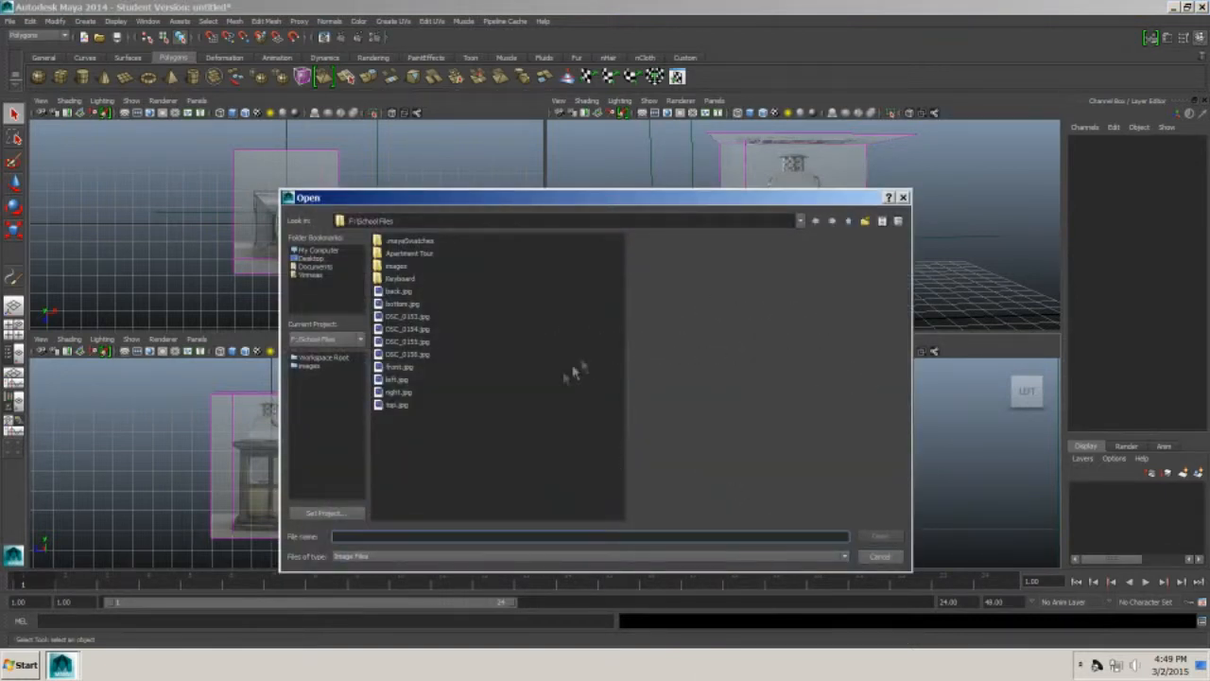
click(399, 379)
click(889, 537)
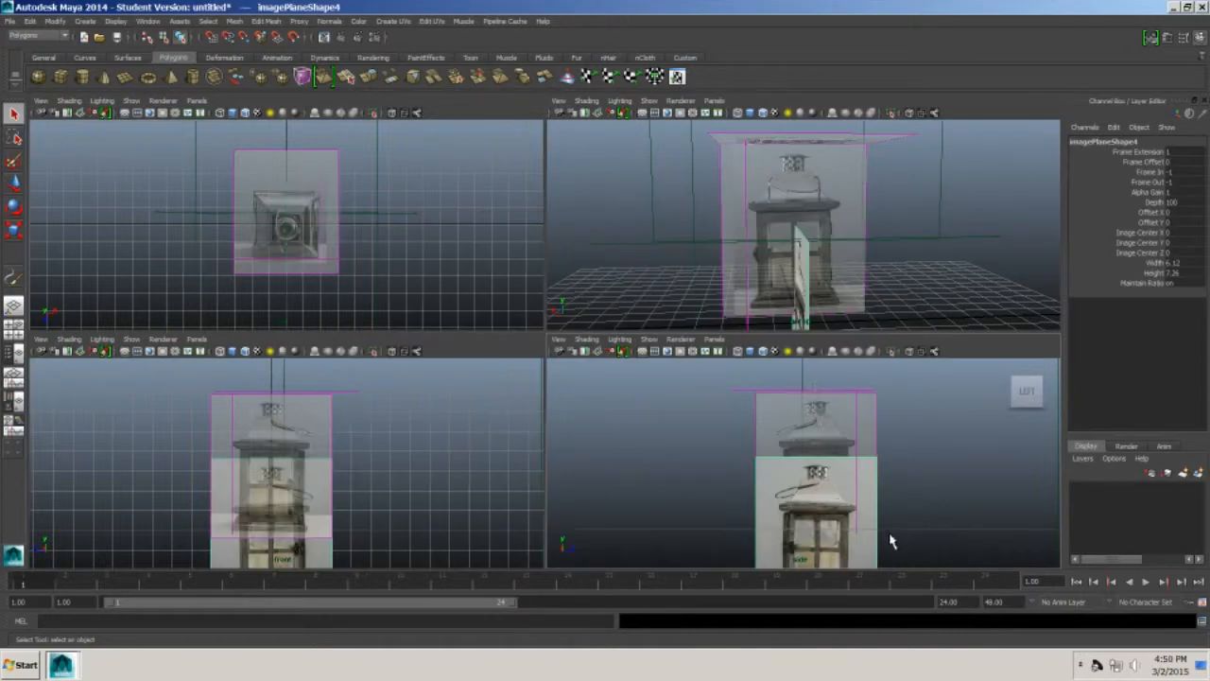
- Make the front and right image planes fully opaque with an Alpha Gain of 1
alt+drag(859, 298, 802, 283)
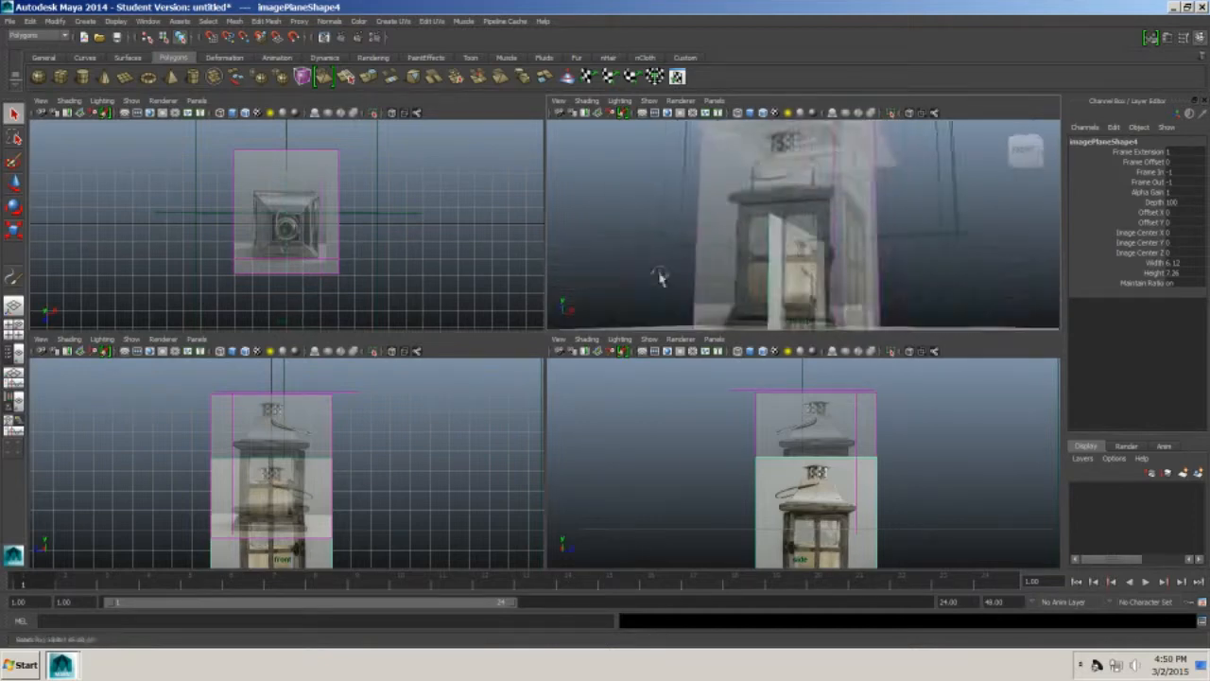
click(940, 235)
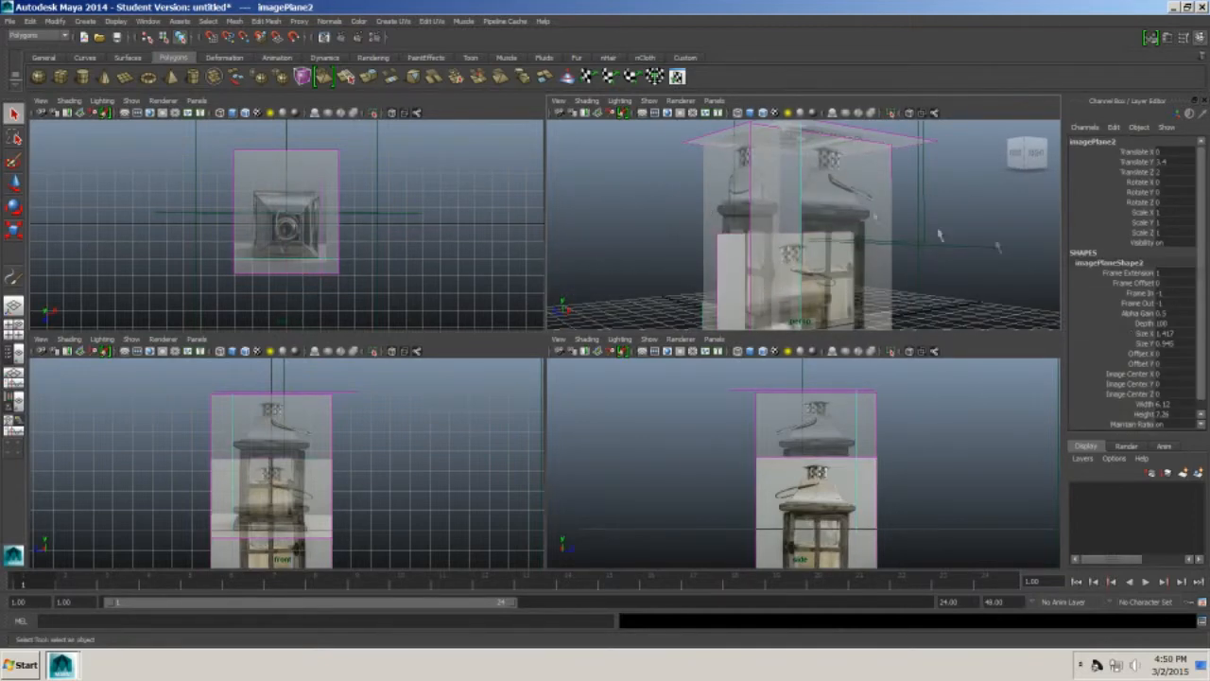
click(869, 213)
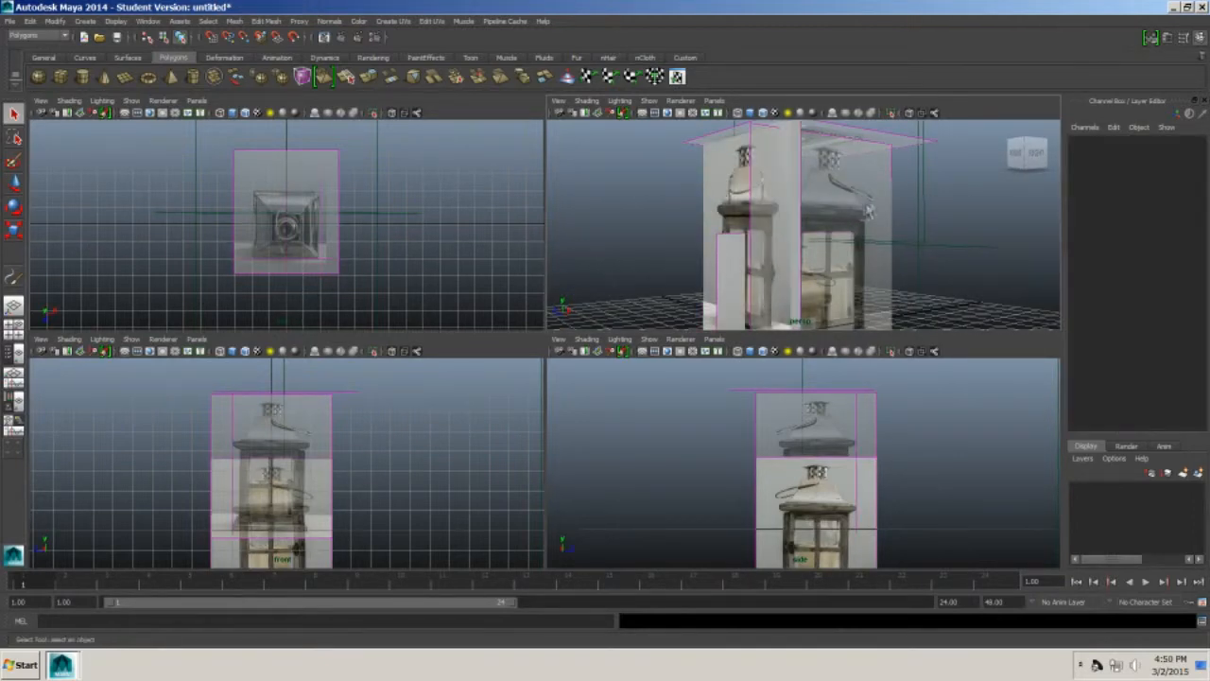
click(890, 191)
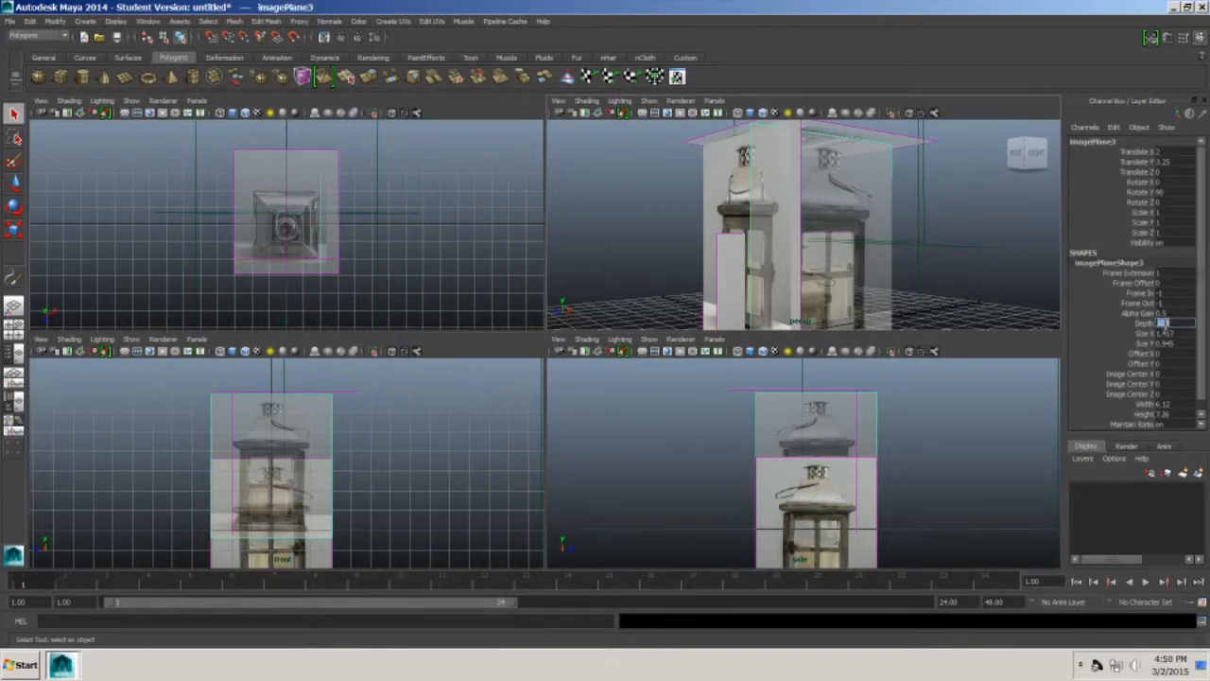
text(1)
key(Return)
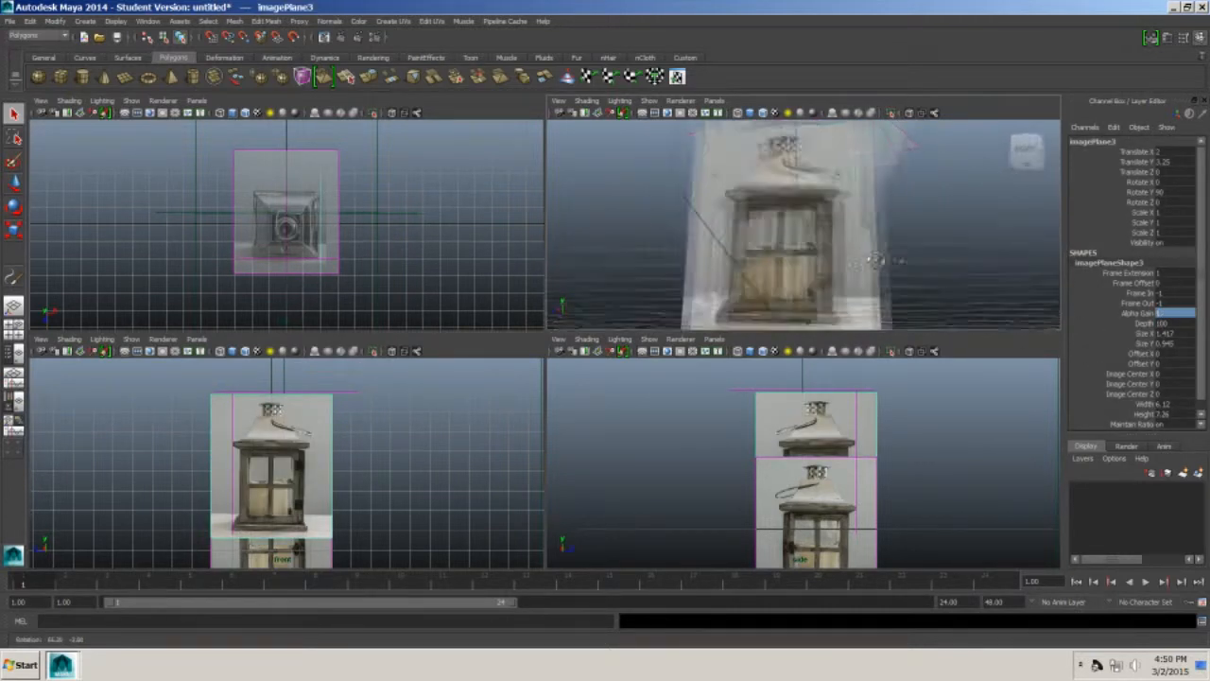
alt+drag(877, 260, 844, 271)
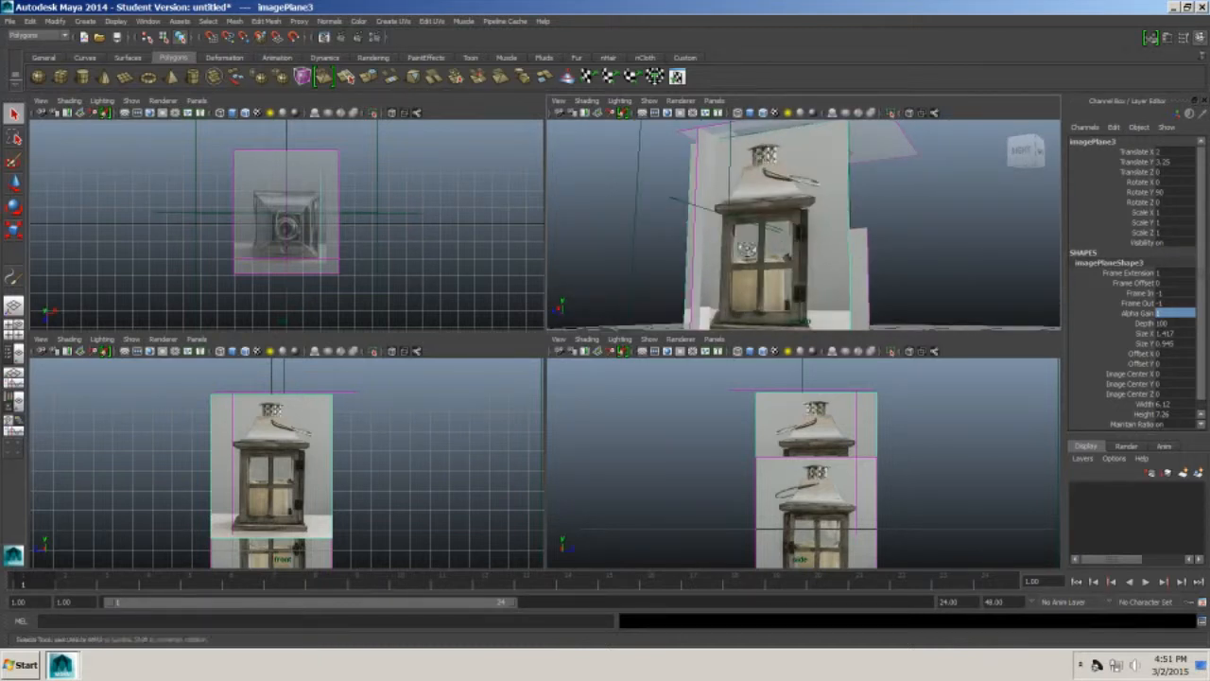
alt+drag(747, 248, 731, 162)
click(887, 224)
click(919, 272)
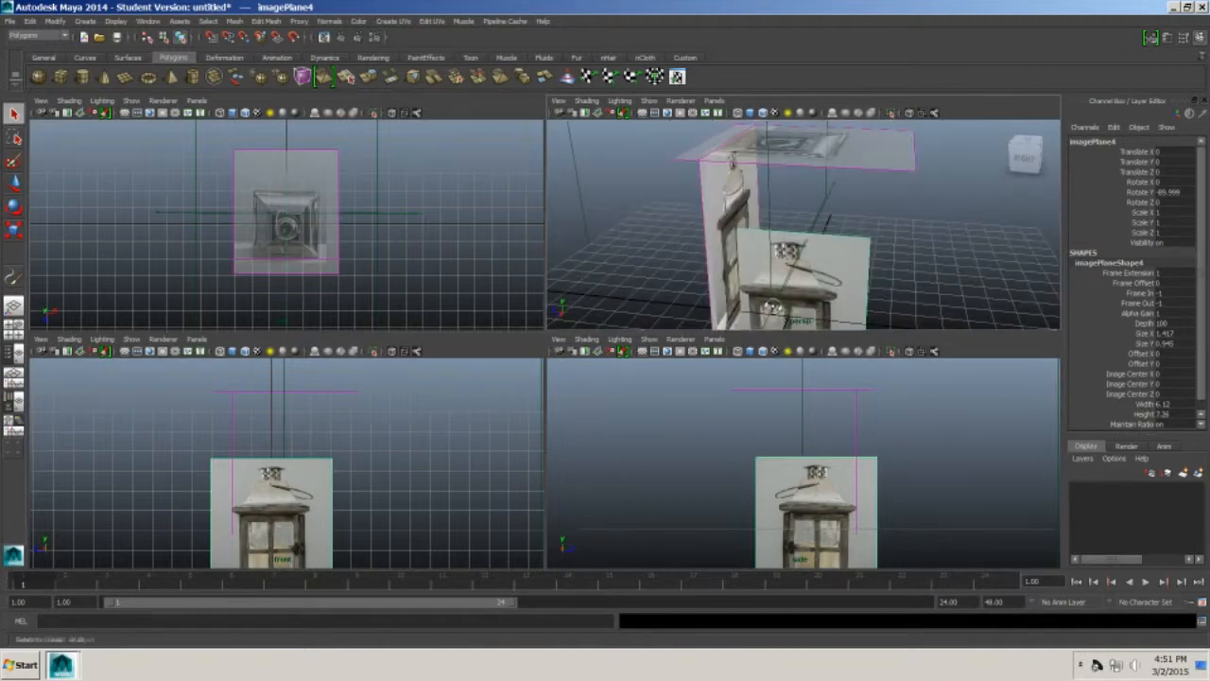
key(ctrl+z)
key(ctrl+z)
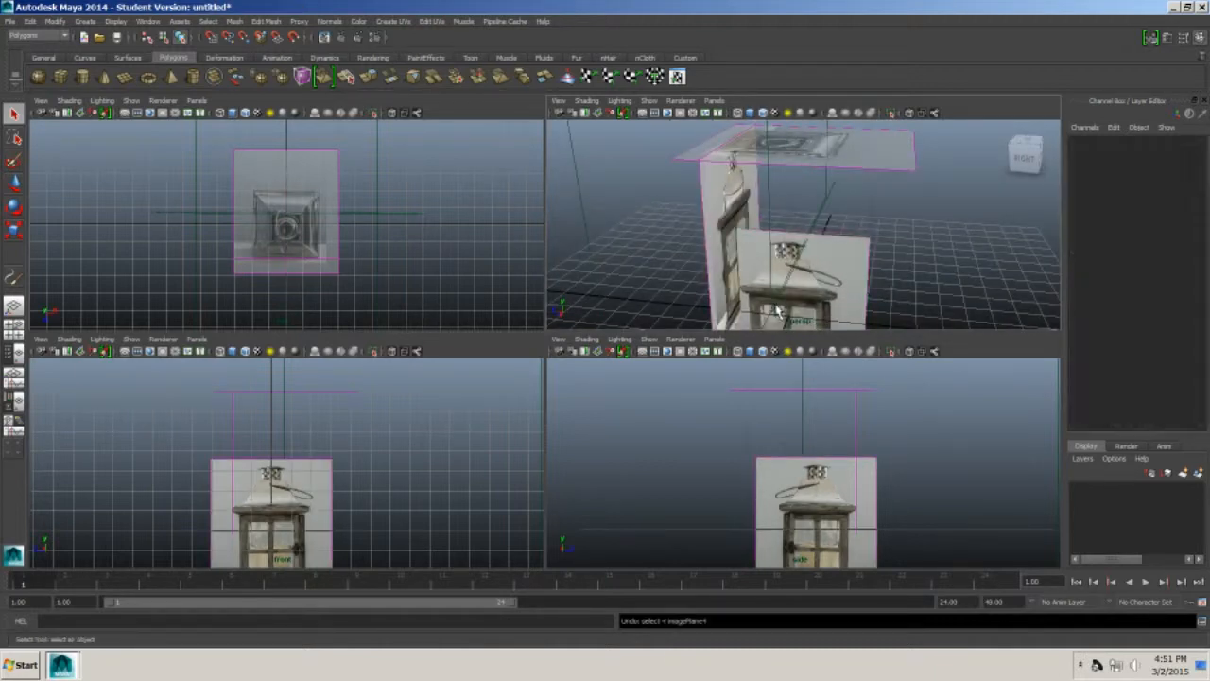
- Move the front image plane to a Translate Z of -2, trying -3.4 for Translate Y and restoring it to 3.4
alt+drag(722, 260, 771, 236)
click(698, 230)
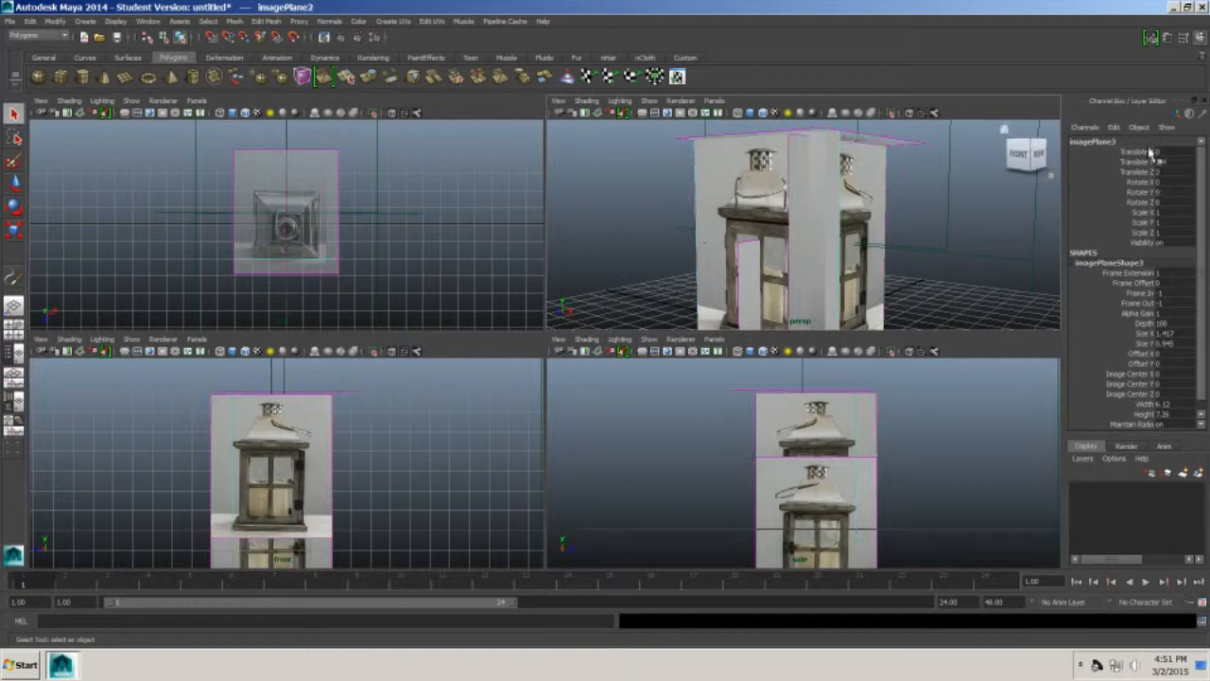
text(-3.4)
key(Return)
alt+drag(1031, 199, 1000, 192)
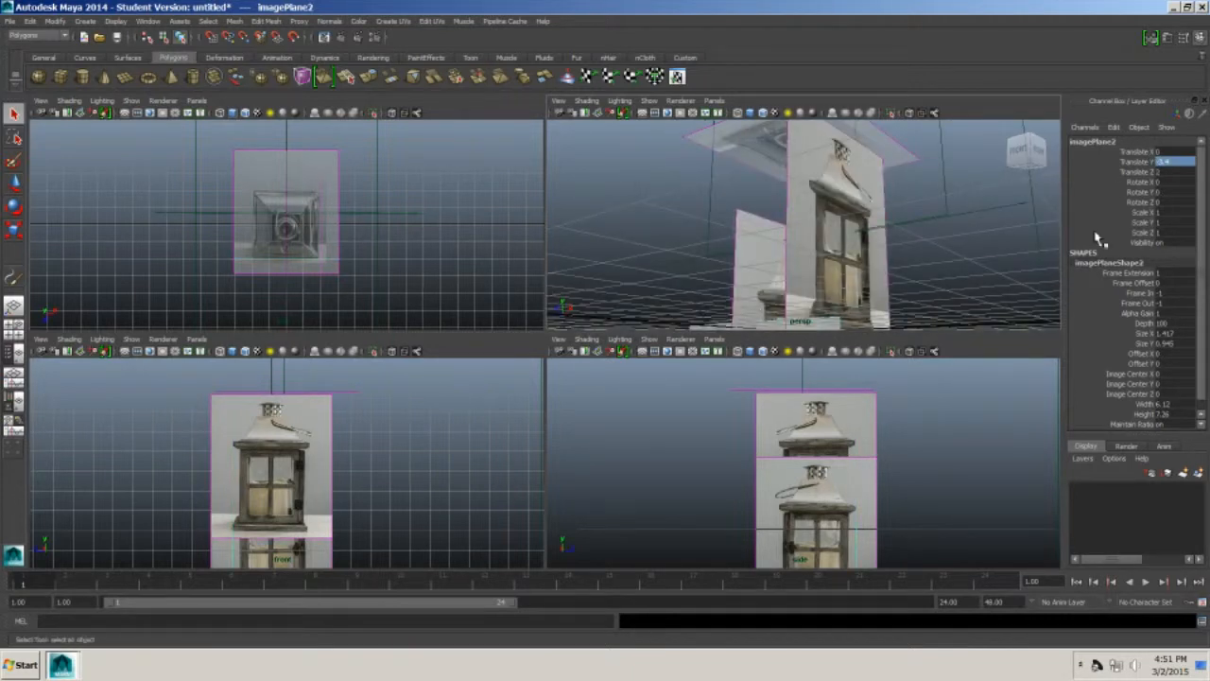
key(3)
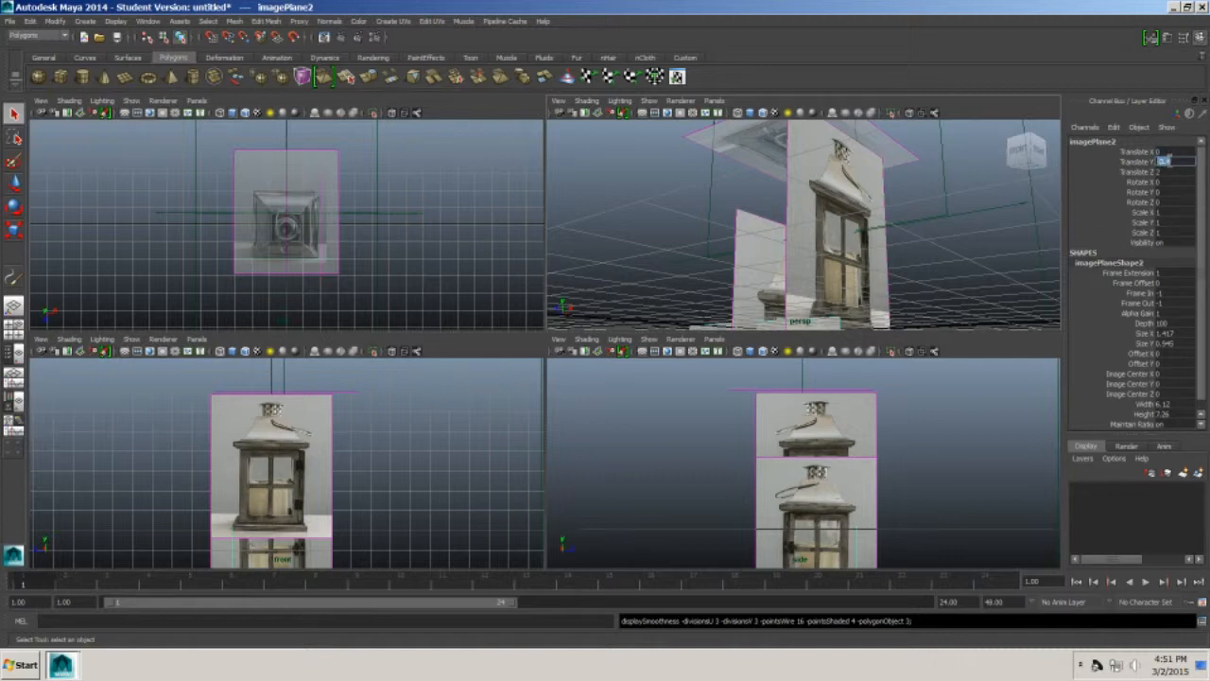
text(3.4)
key(Return)
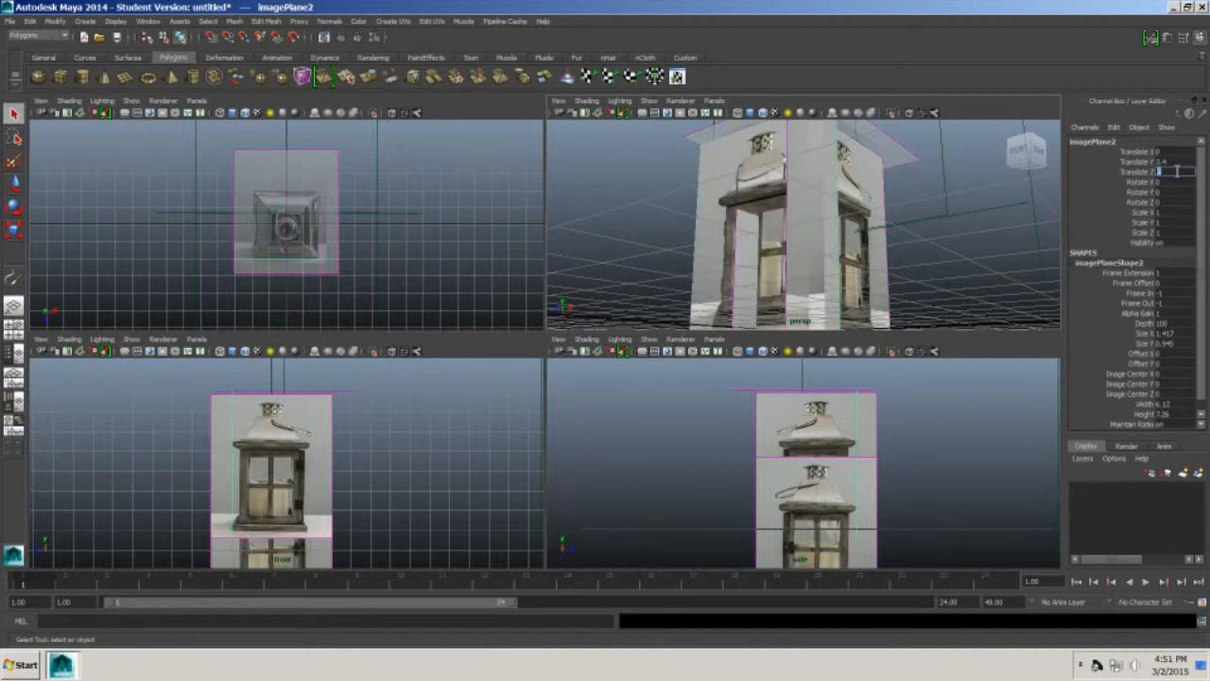
key(Return)
- Move the right image plane to the opposite side with a Translate X of -2
alt+drag(830, 180, 919, 241)
click(919, 242)
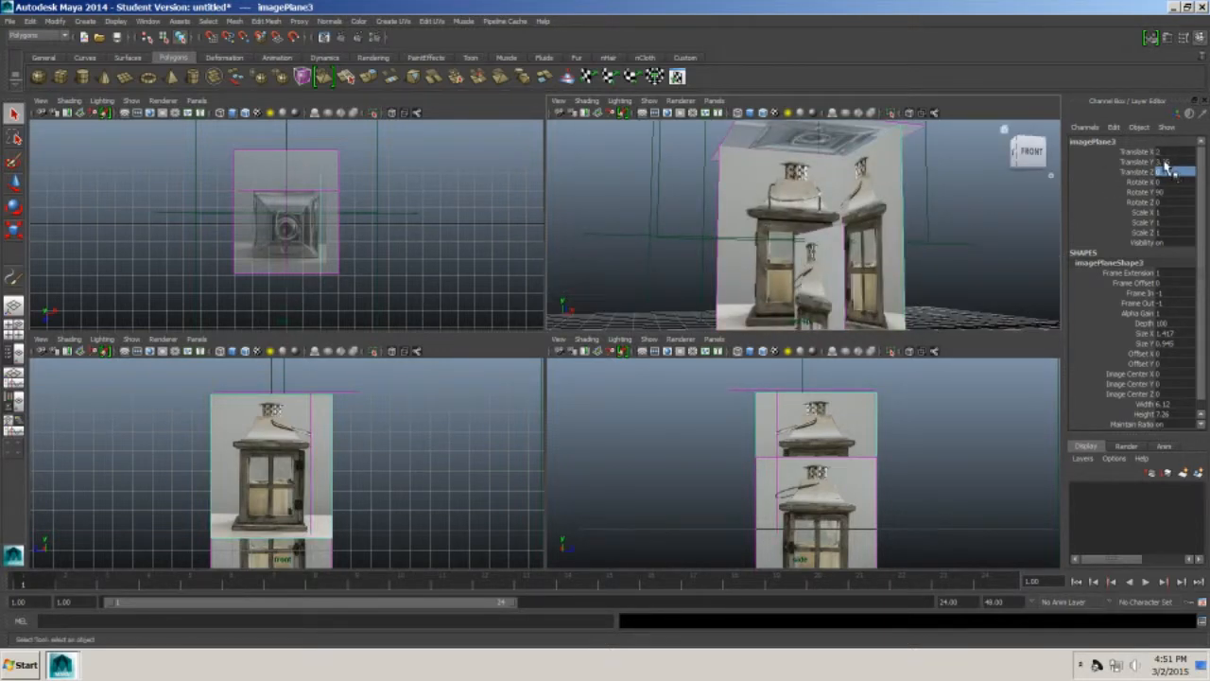
key(Return)
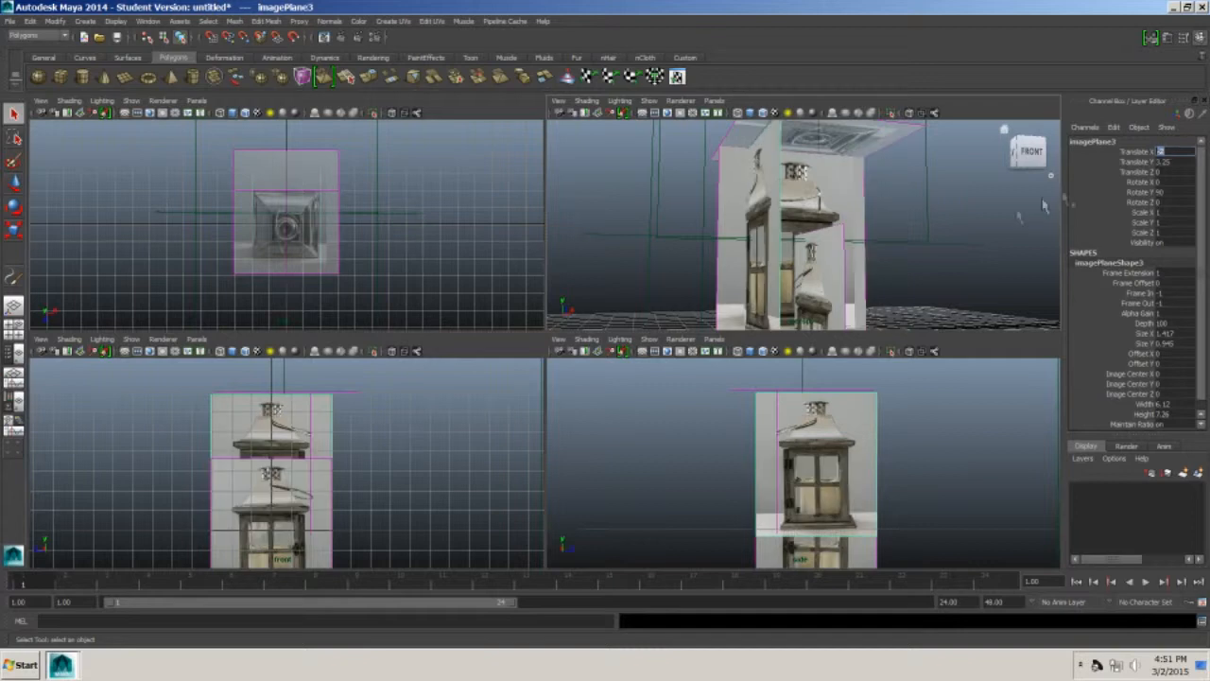
- Make the right and front image planes semi-transparent again with an Alpha Gain of 0.5
alt+drag(1045, 206, 894, 269)
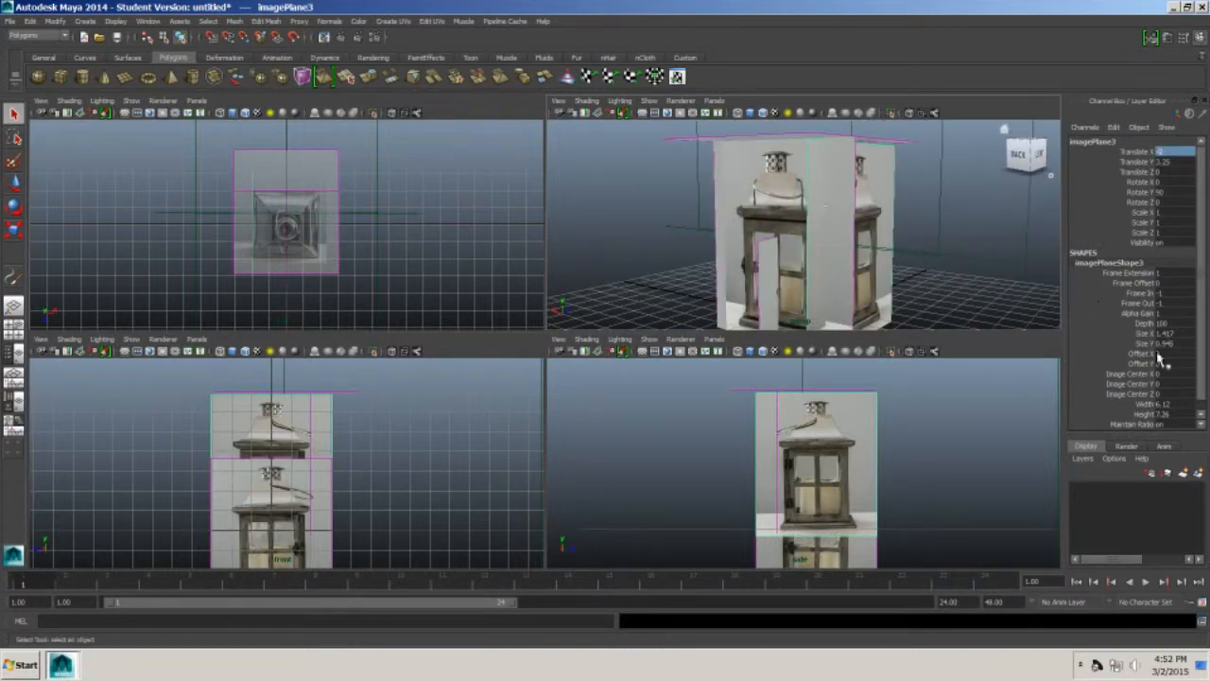
text(.5)
key(Return)
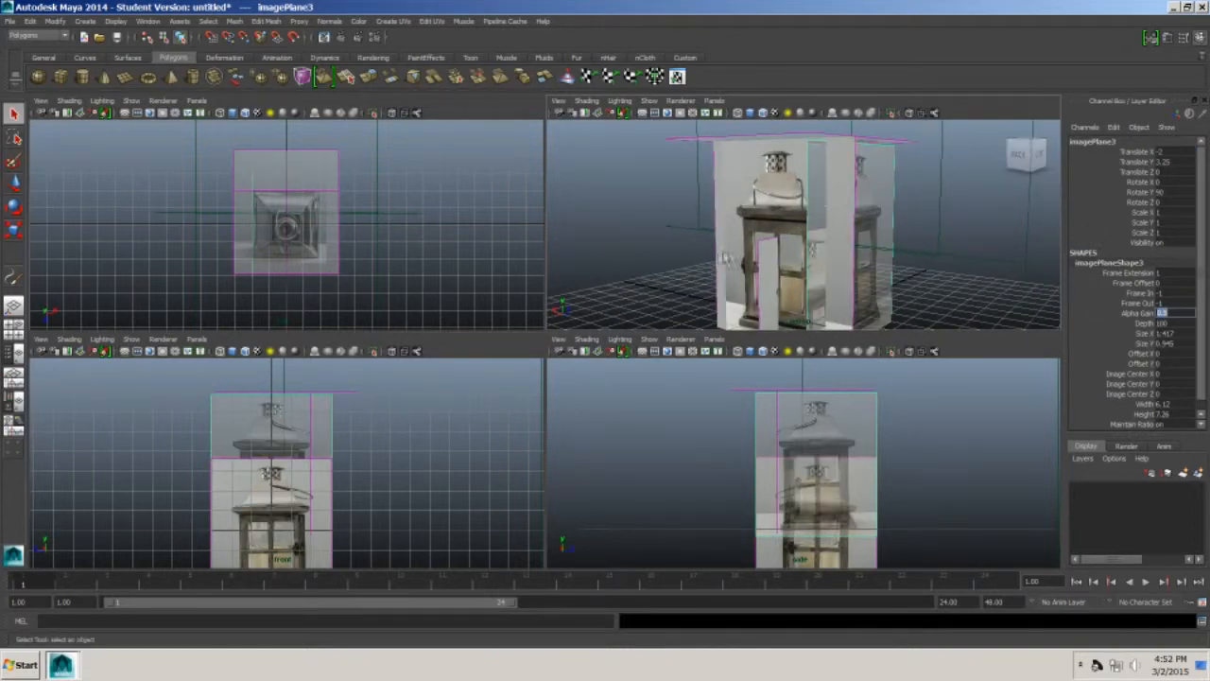
click(718, 252)
key(Return)
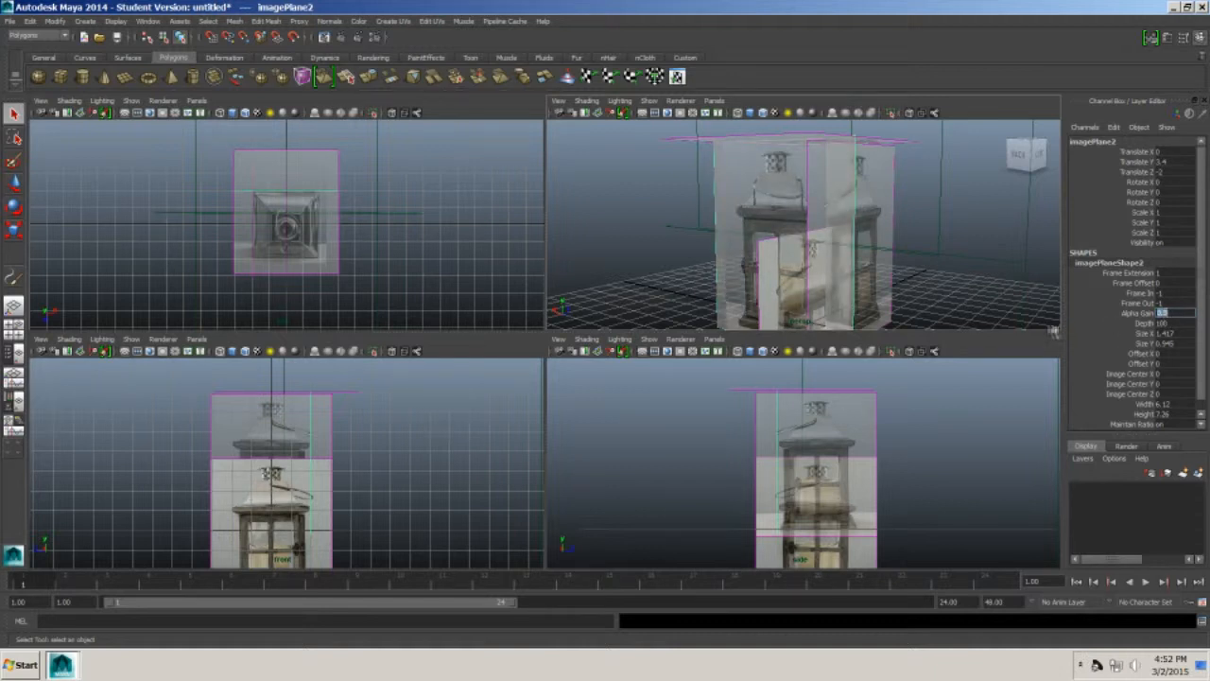
- Position the left image plane opposite the right one with a Translate X of 2 and a Translate Y of 3.4
alt+drag(1048, 323, 912, 265)
click(815, 313)
click(811, 314)
key(Return)
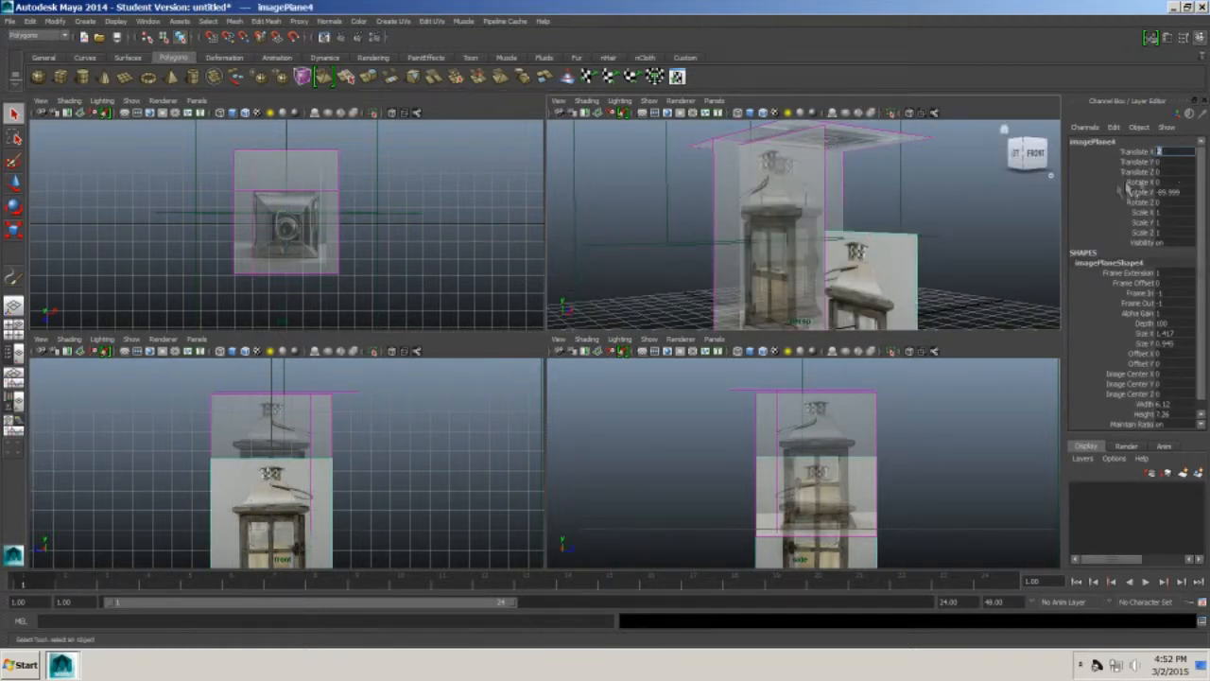
key(Return)
alt+drag(762, 127, 638, 248)
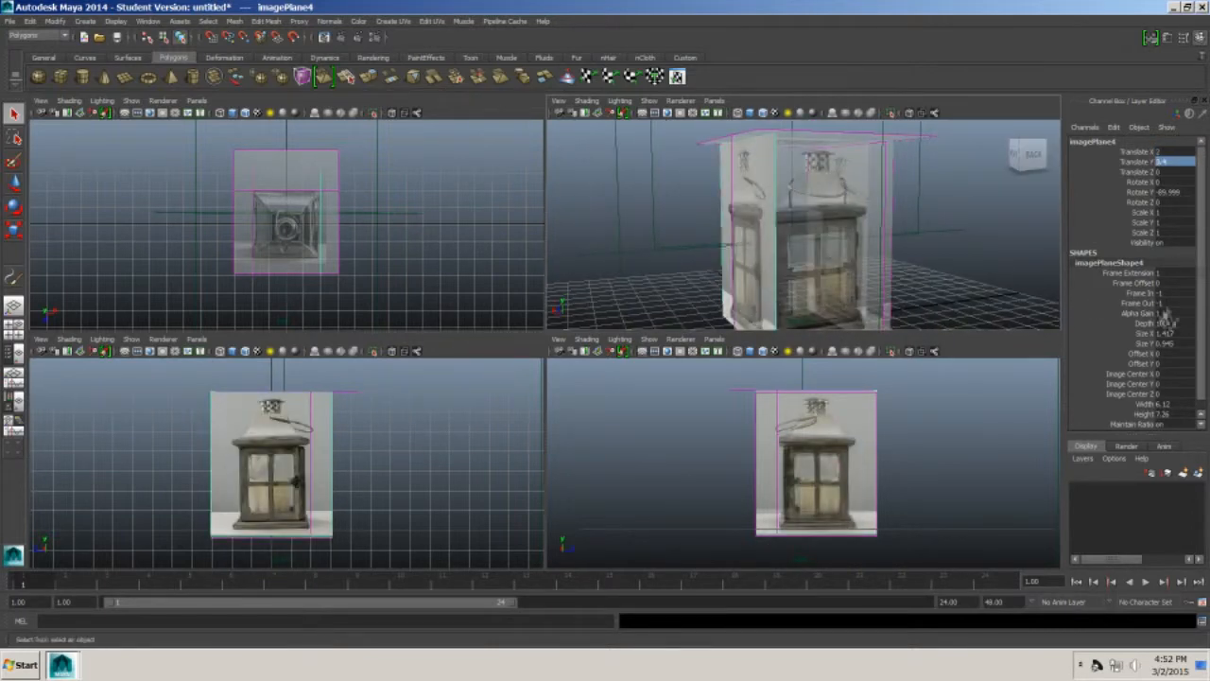
- Set the left image plane's Alpha Gain to 0.5 and align its lantern base with a Translate Y of 3.35
text(0.5)
key(Return)
alt+drag(1051, 294, 956, 274)
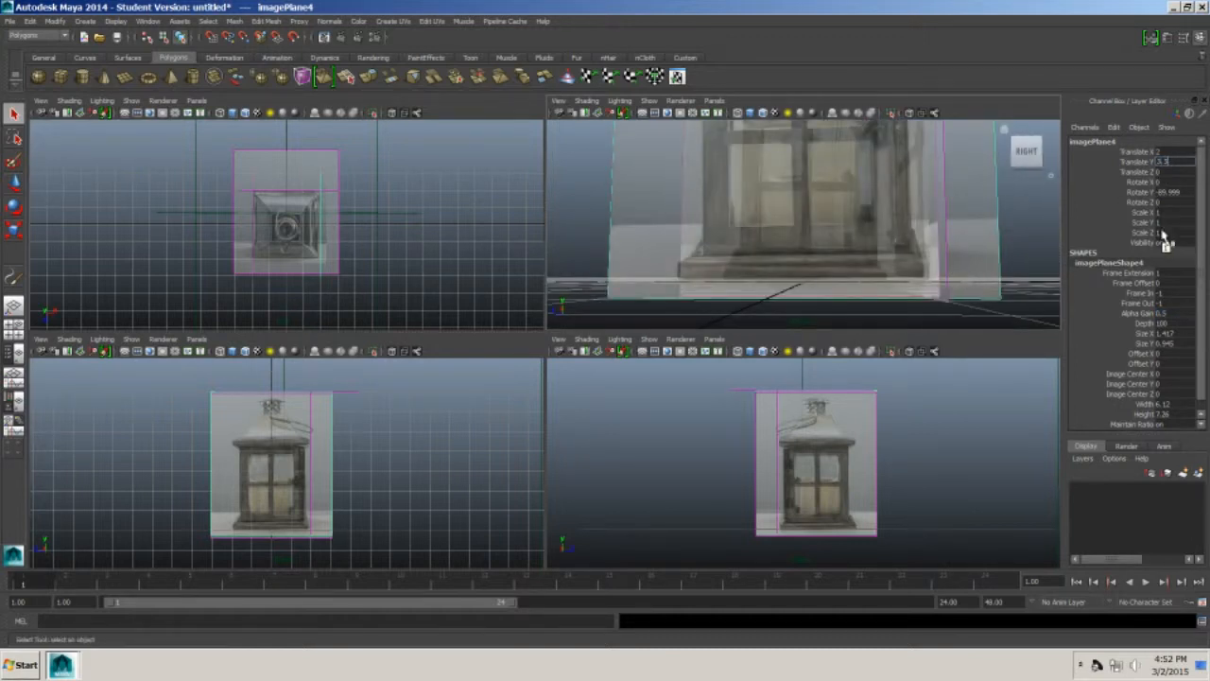
key(Return)
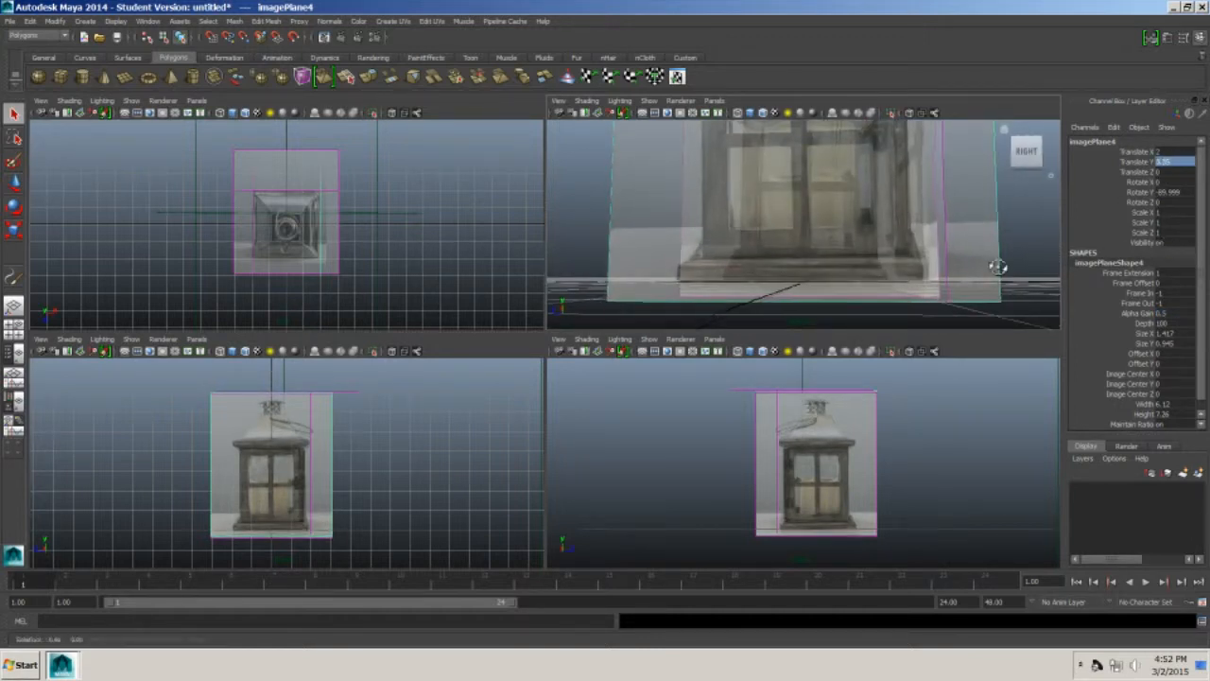
alt+drag(994, 265, 813, 312)
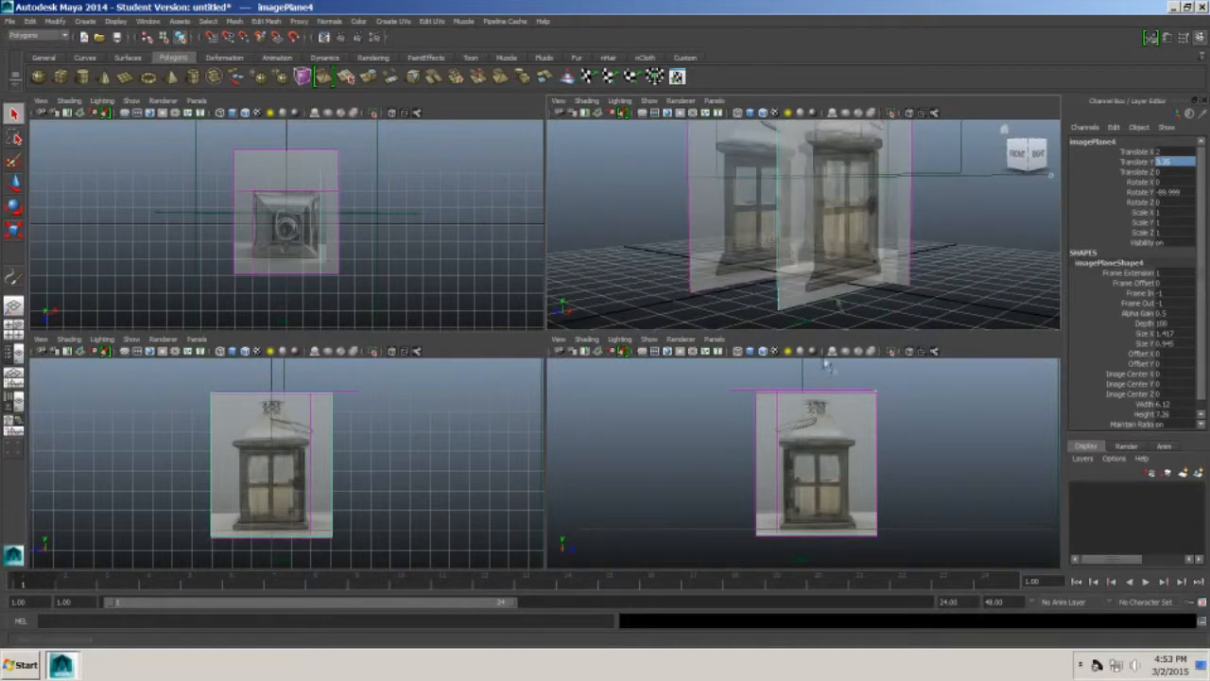
- Turn the front view around to the back and import back.jpg as an image plane there
click(428, 196)
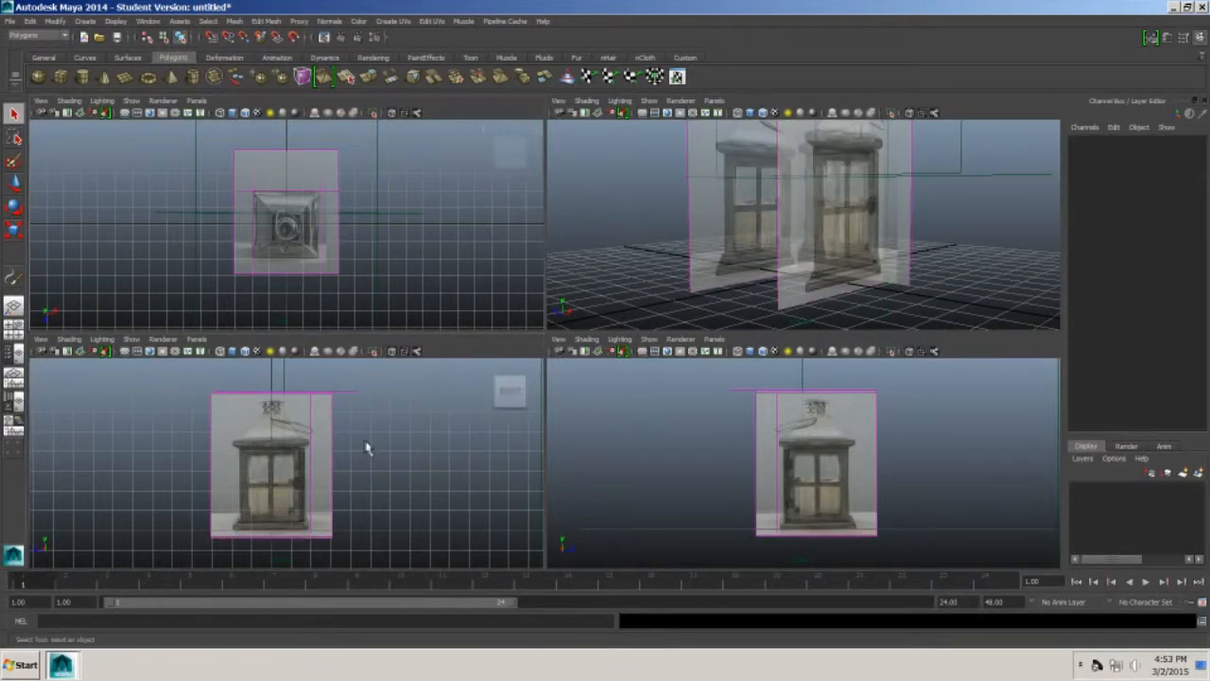
click(535, 394)
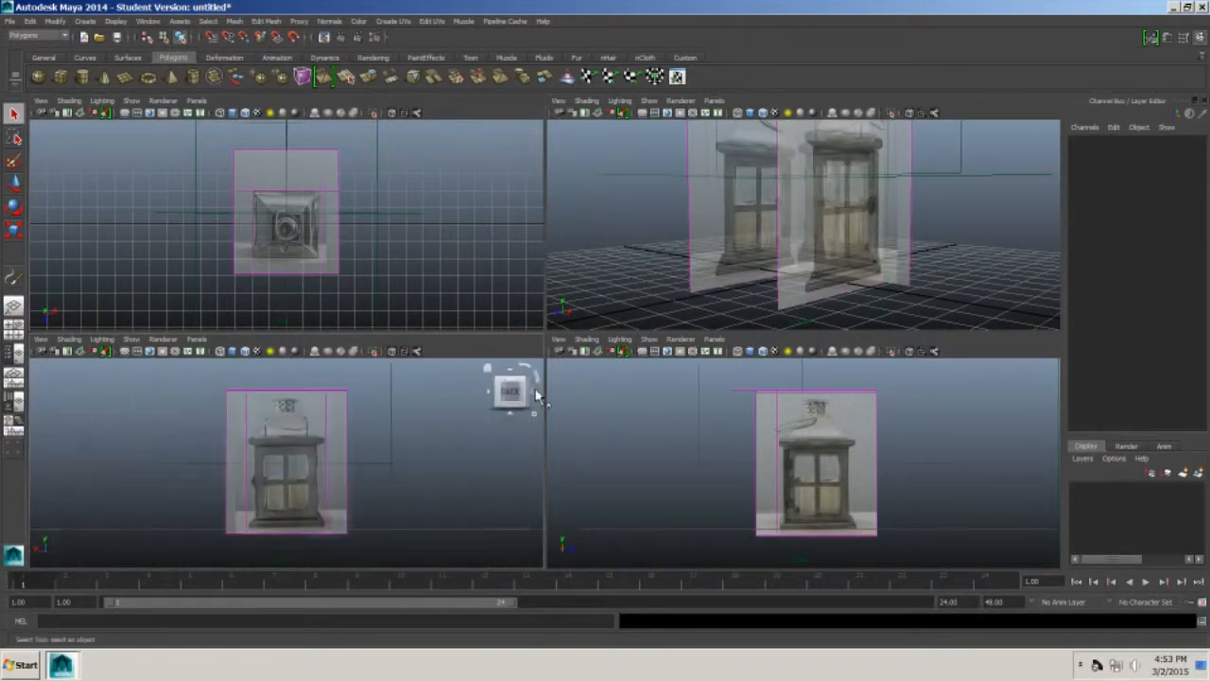
click(42, 338)
mouse_move(104, 549)
click(218, 553)
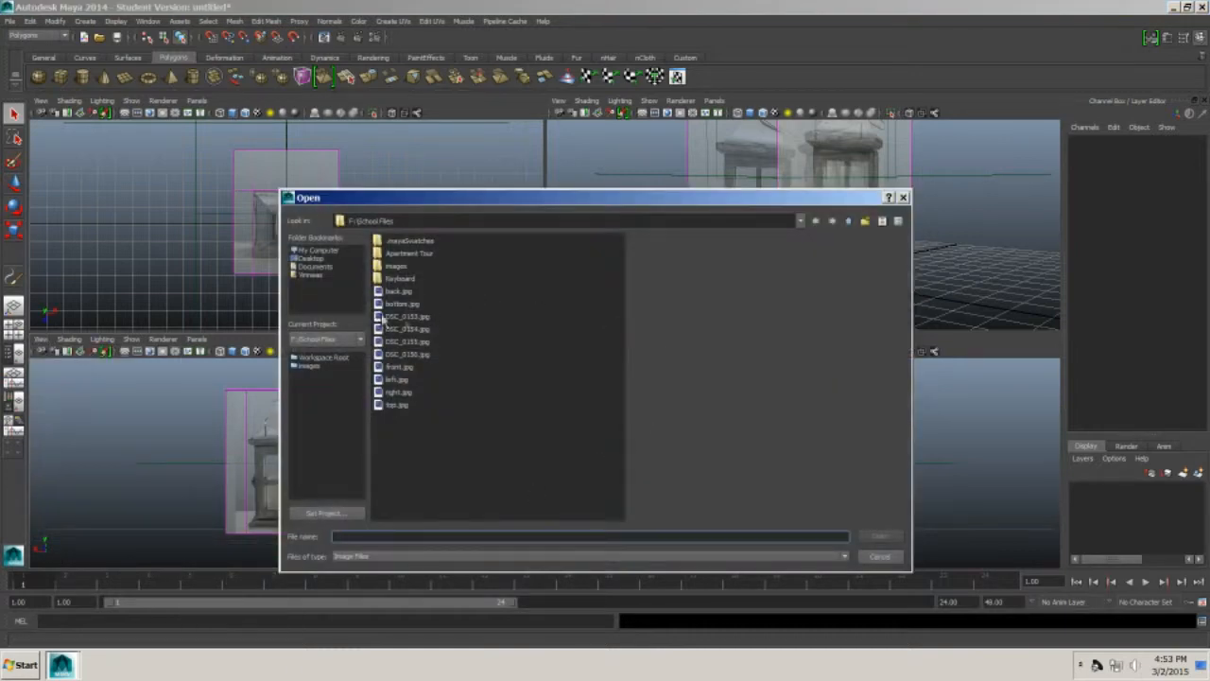
click(880, 537)
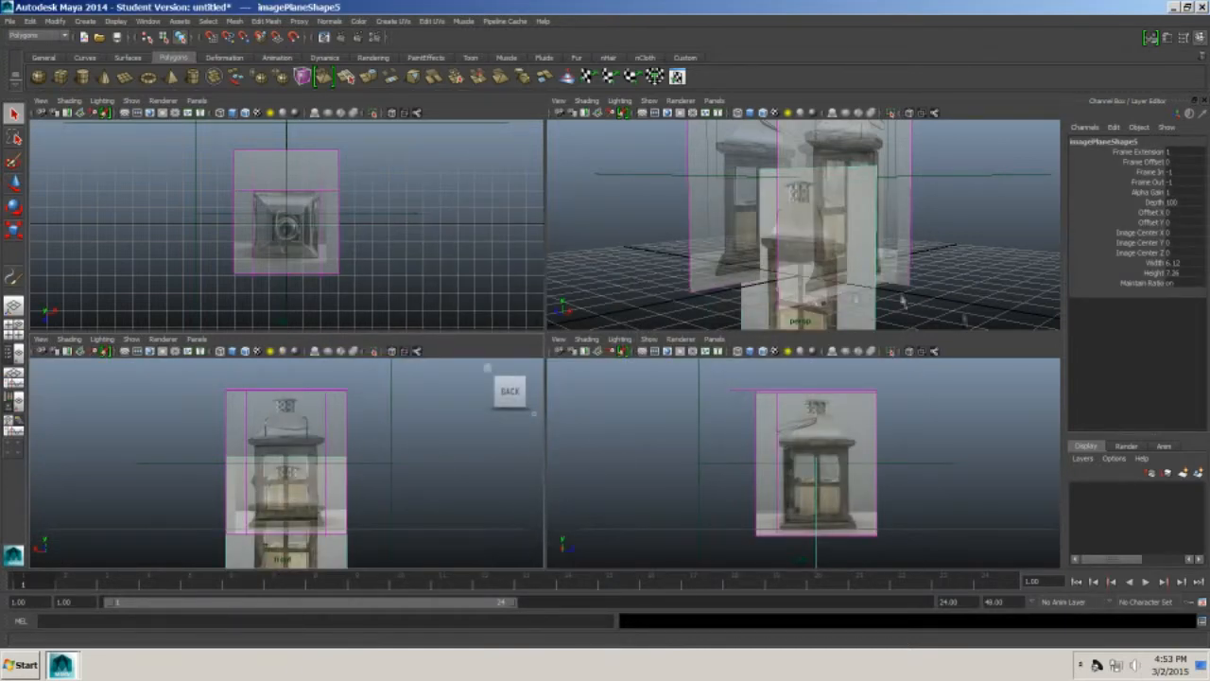
- Set the back image plane's Alpha Gain to 0.5 and raise the plane level with the other lantern references
text(.5)
key(Return)
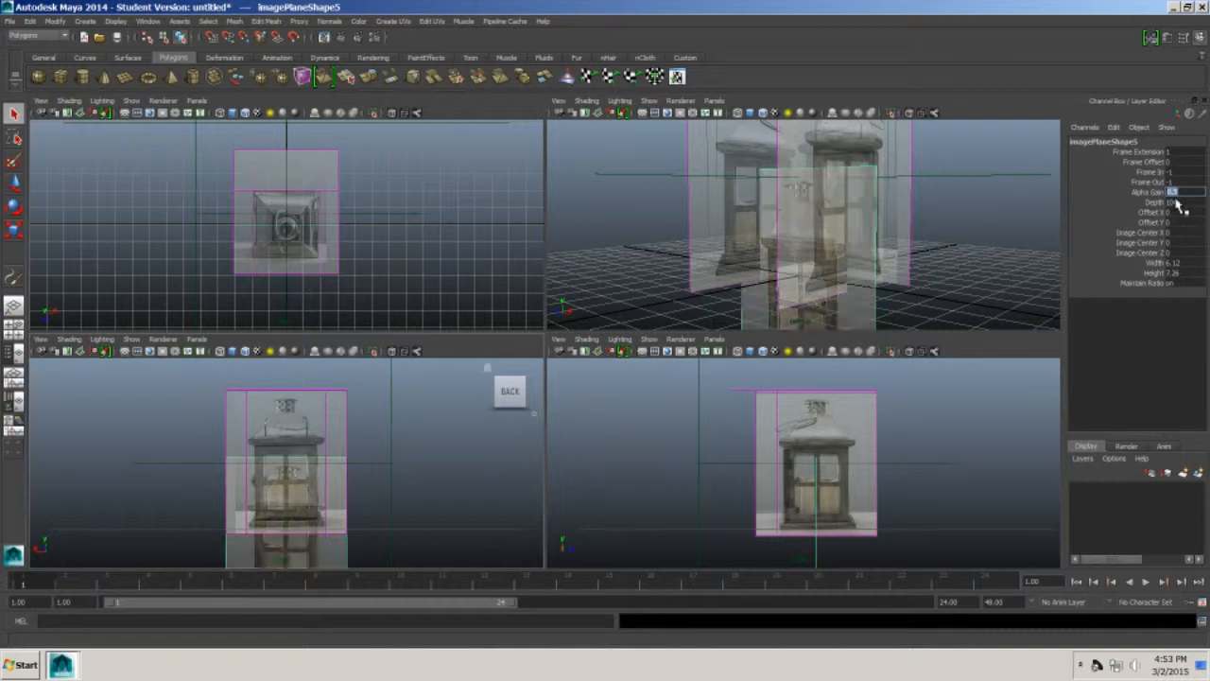
alt+drag(1009, 200, 914, 254)
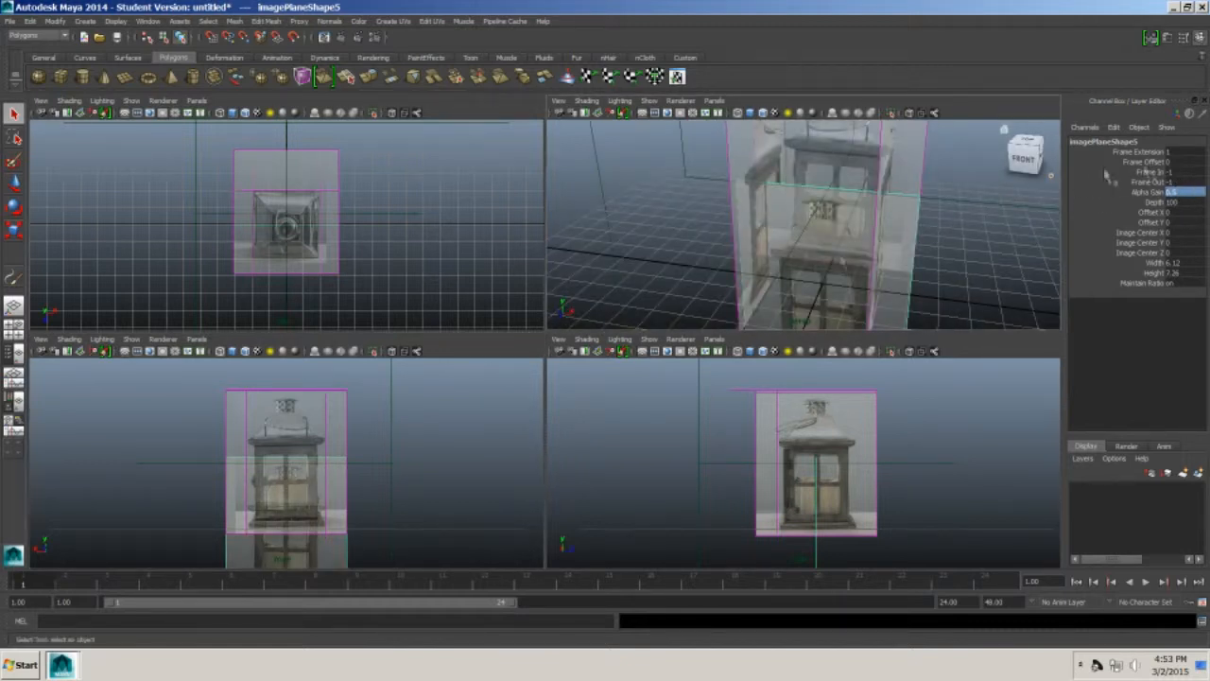
click(730, 249)
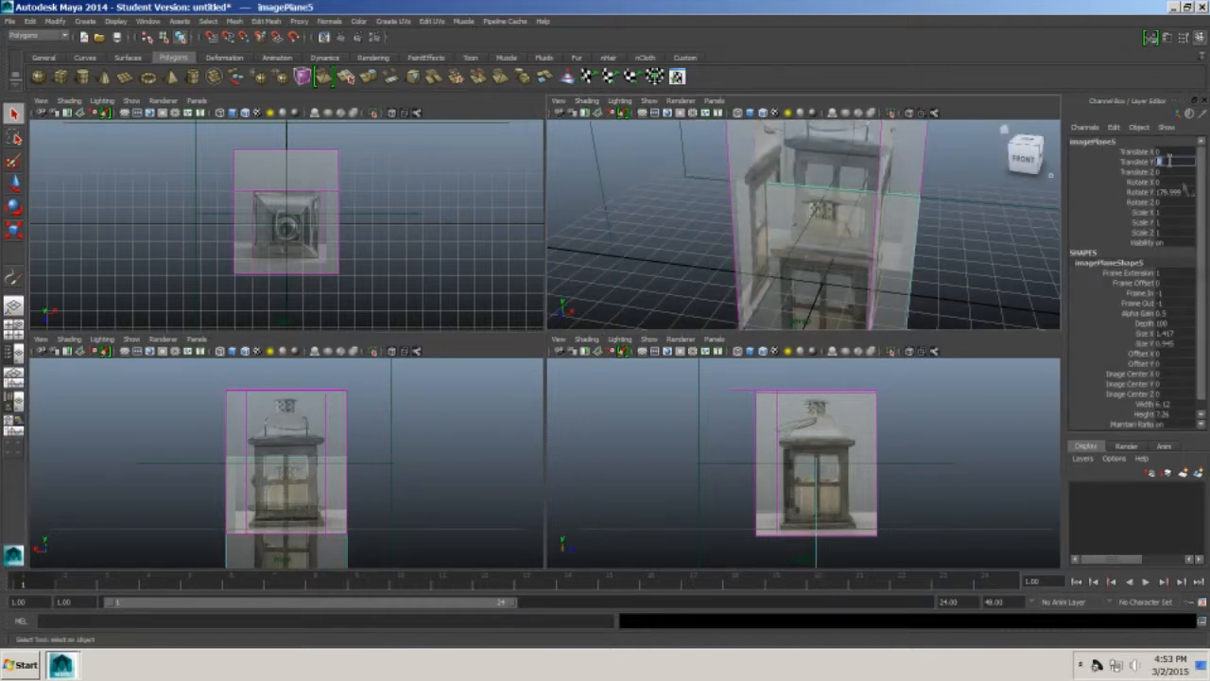
key(Return)
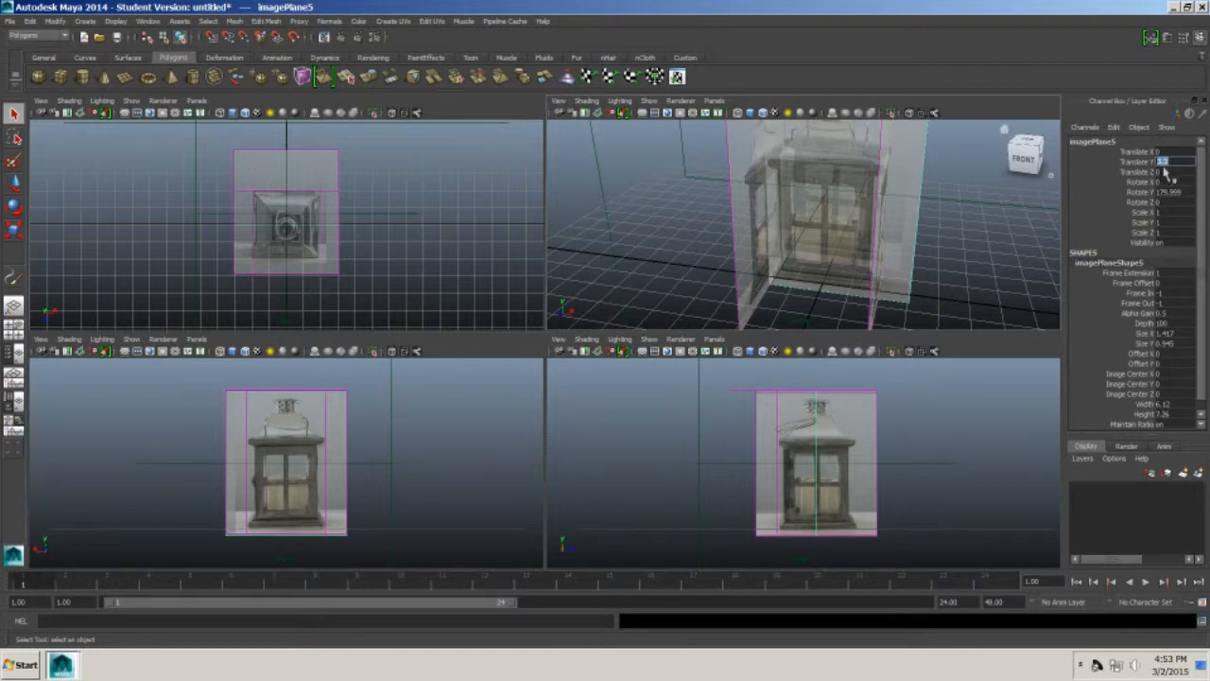
- Set the back image plane's Translate Y to 3.3 and place it opposite the front plane with a Translate Z of 2
key(Return)
alt+drag(931, 210, 920, 284)
scroll(953, 206, up, 5)
scroll(950, 291, down, 5)
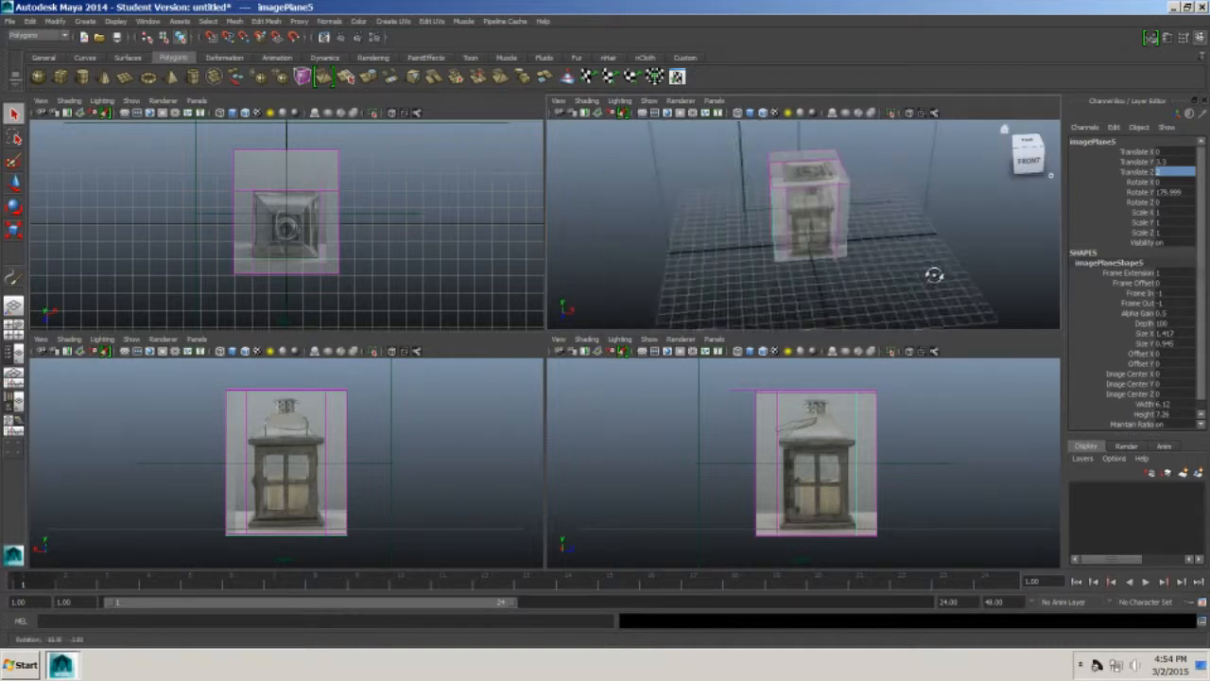
scroll(831, 263, up, 5)
alt+drag(831, 263, 833, 263)
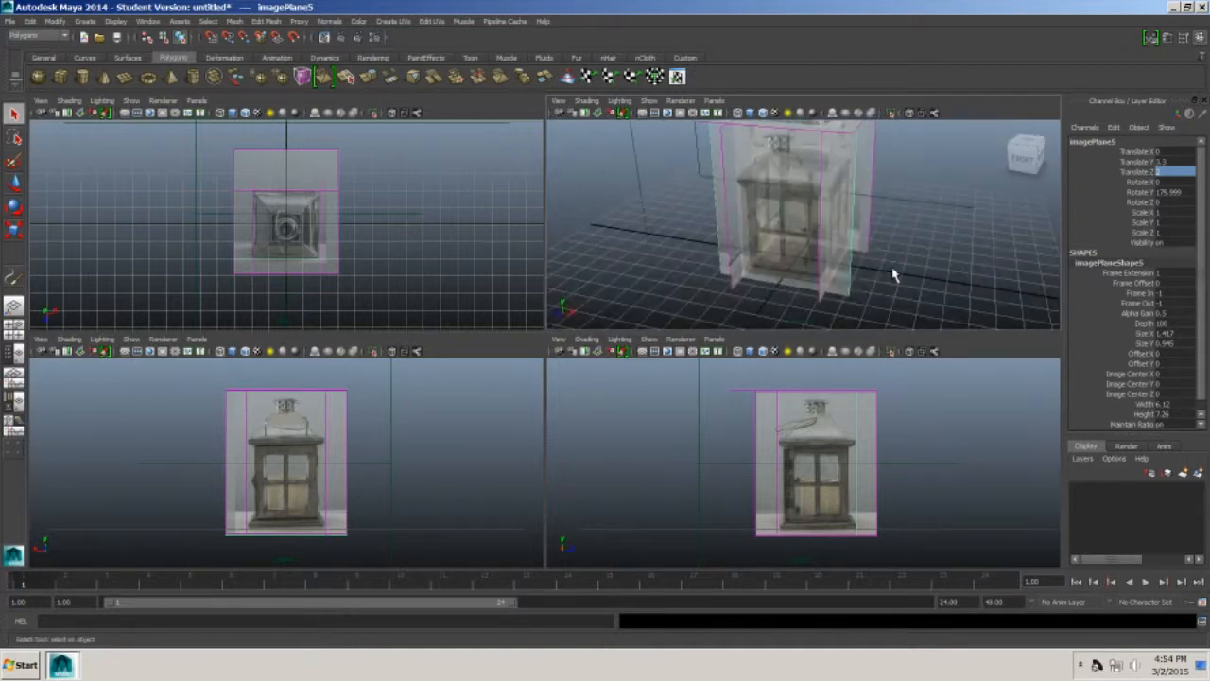
- Try to delete the front view's camera in the perspective view, and clear the selection
click(820, 240)
click(850, 256)
click(850, 256)
click(850, 256)
alt+drag(960, 212, 854, 232)
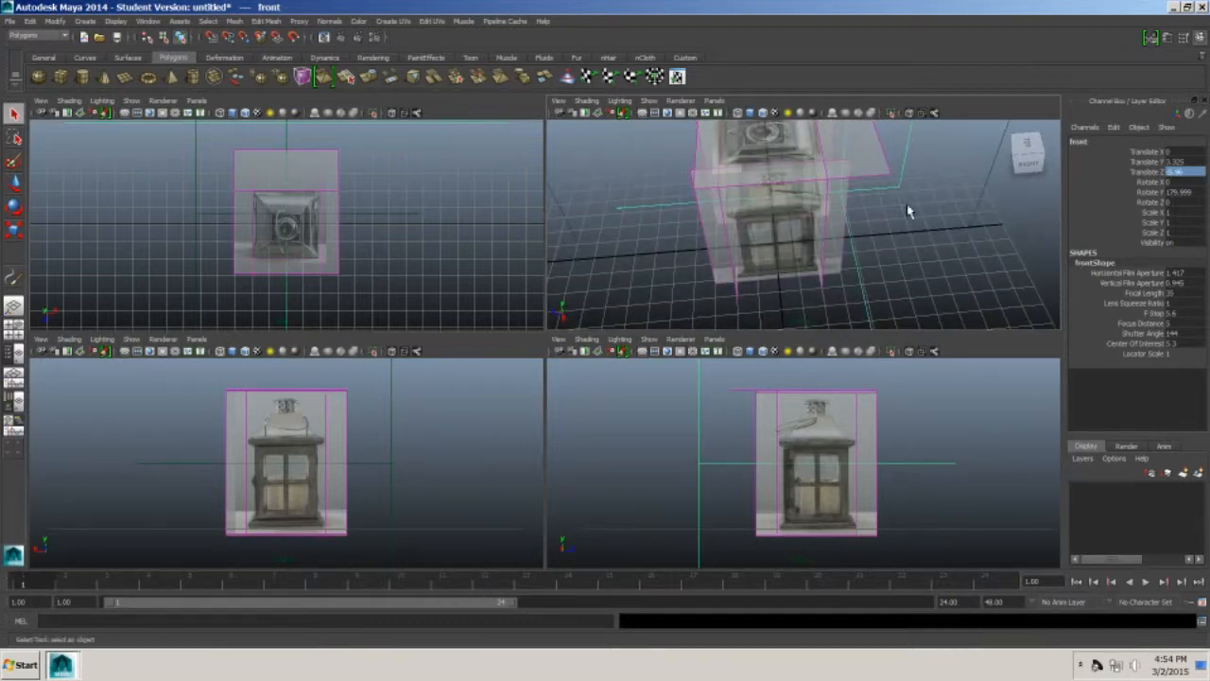
key(Delete)
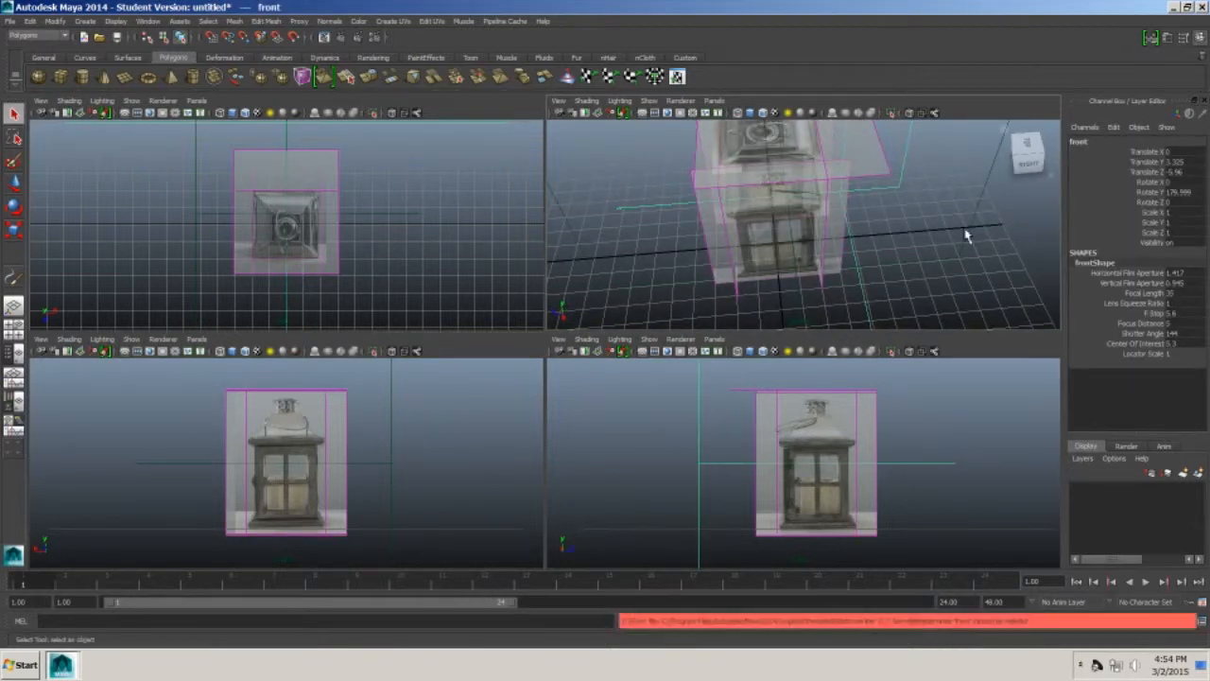
click(968, 316)
- Check the aligned lantern references by orbiting the perspective view and turning the front view to its other sides
alt+drag(913, 218, 924, 184)
click(407, 489)
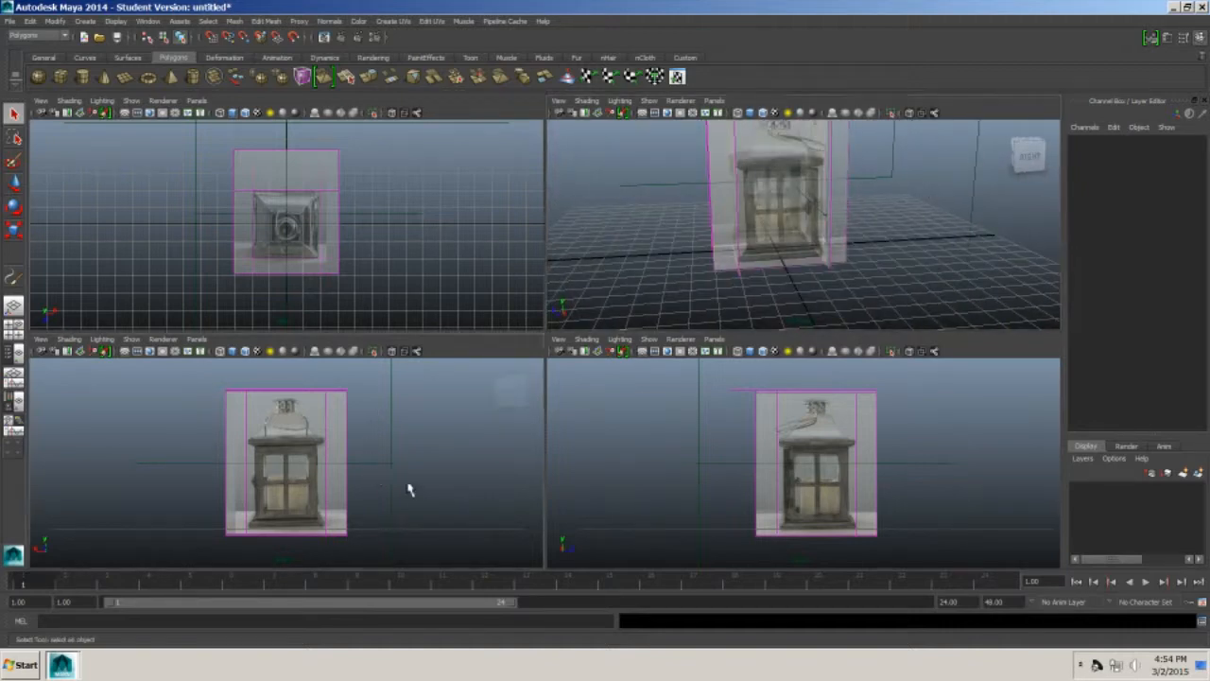
click(532, 391)
click(532, 391)
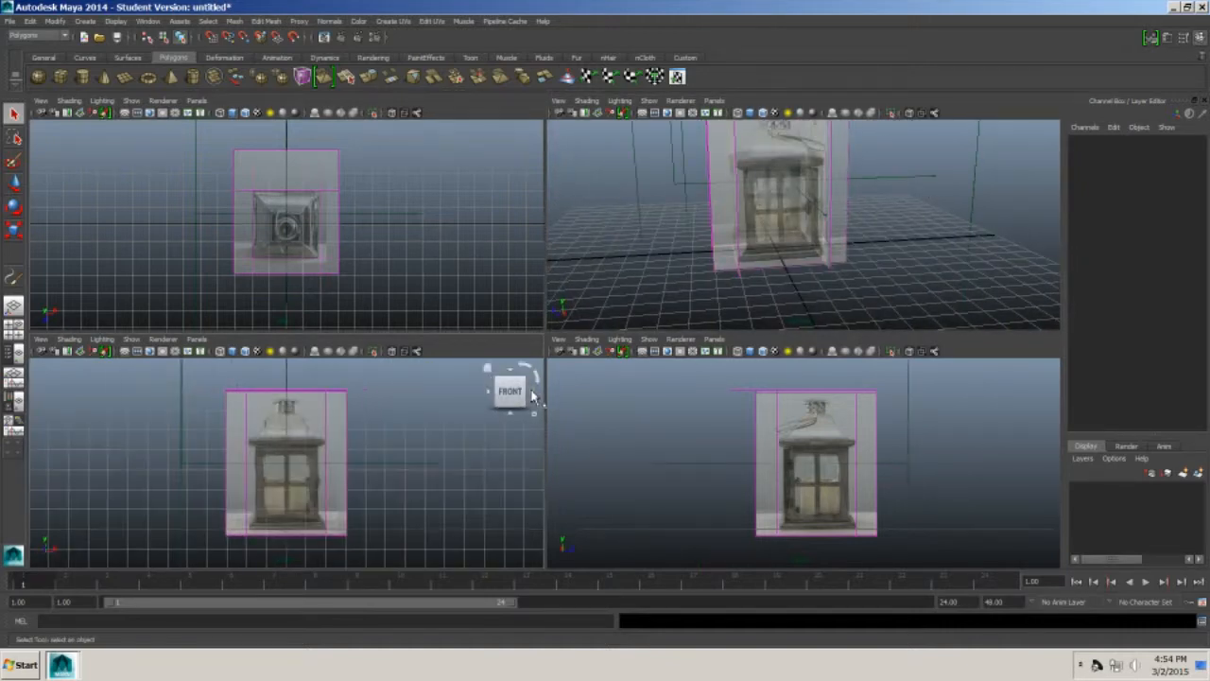
click(532, 392)
click(531, 391)
click(511, 414)
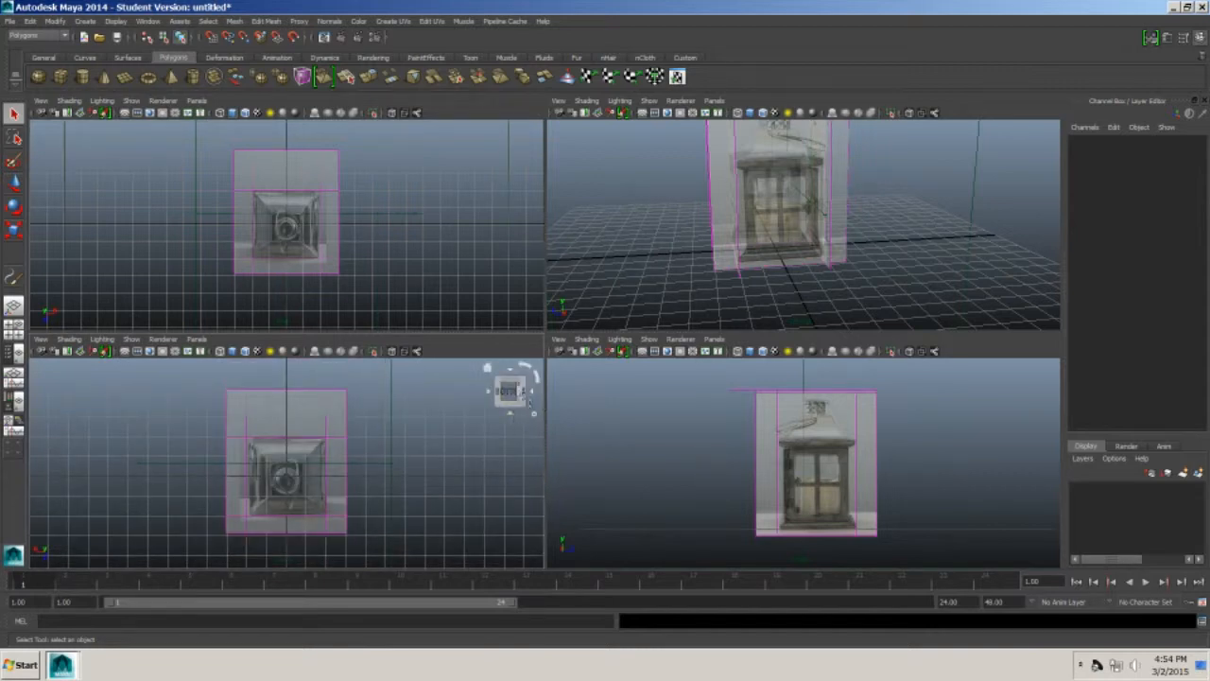
click(509, 371)
click(508, 371)
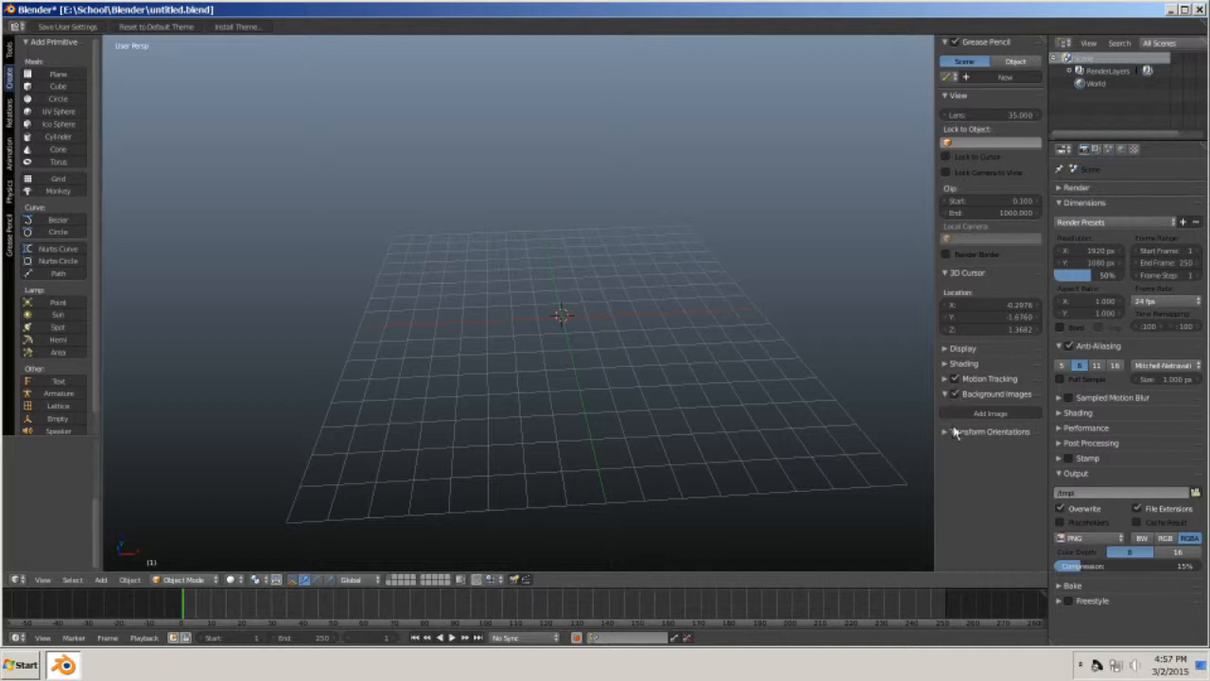
- In Blender, add a background image for the Top axis and load top.jpg from the School Files folder
click(974, 414)
click(1004, 452)
click(931, 443)
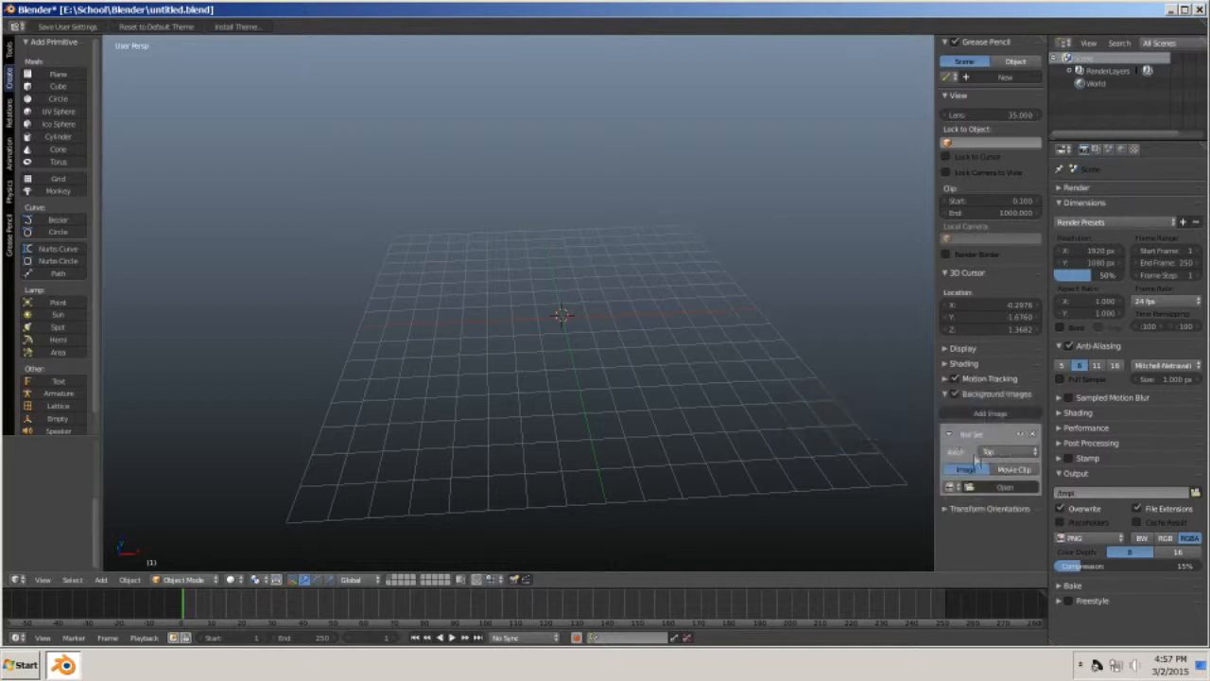
click(1005, 487)
click(115, 317)
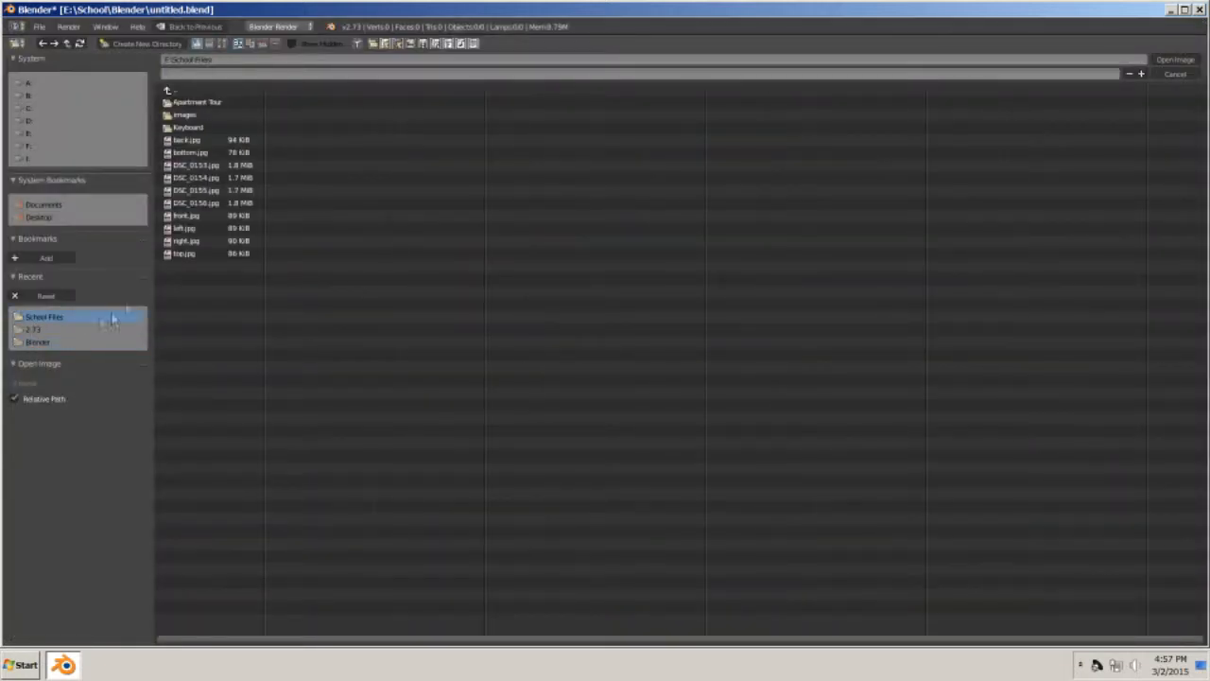
double_click(186, 251)
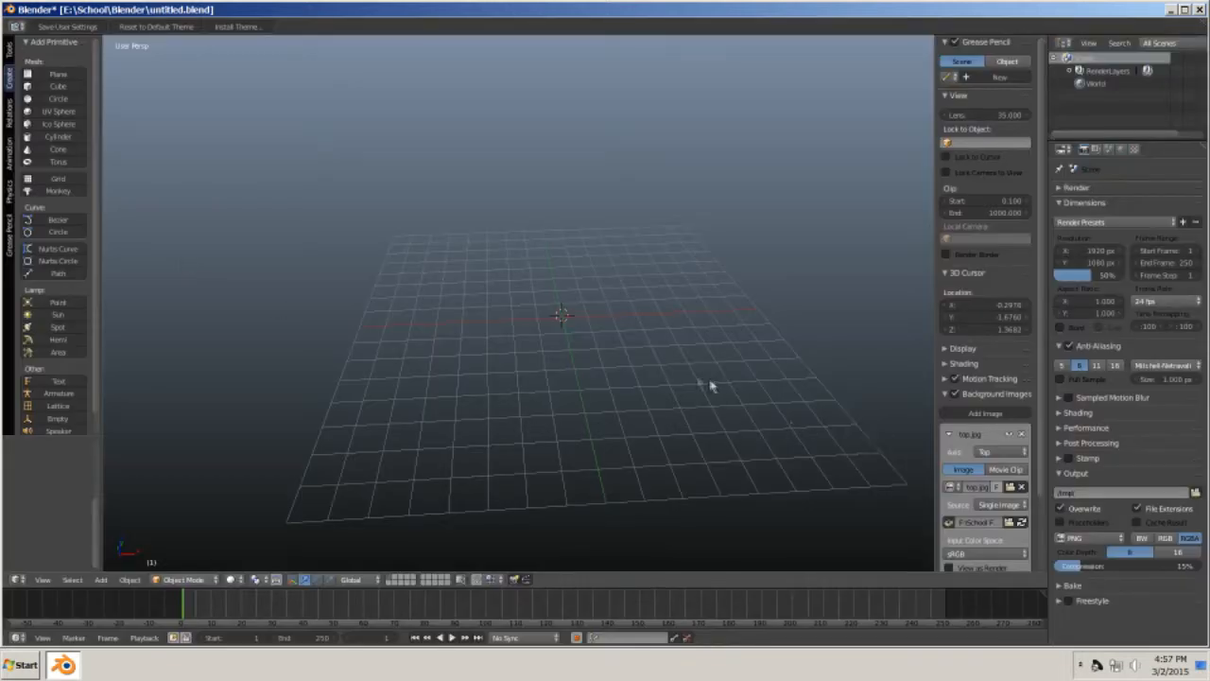
- Centre the top.jpg background in the top view with a horizontal offset of 0.1 and a vertical offset of 1, and collapse its settings
key(KP_7)
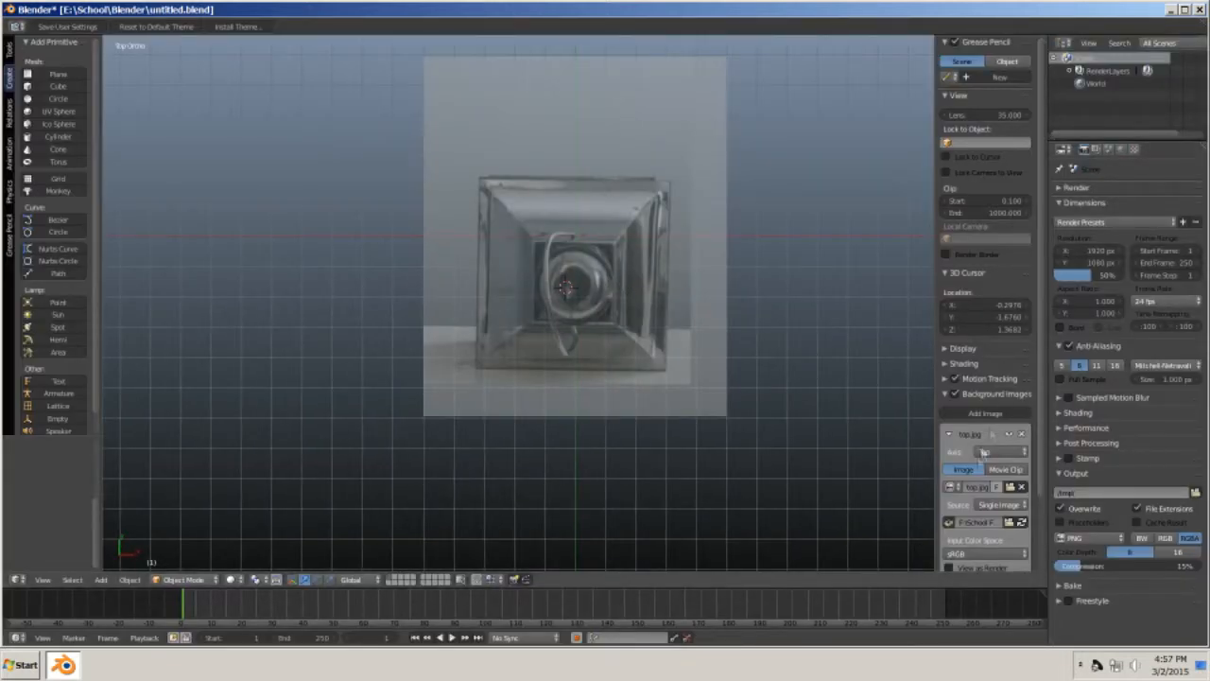
scroll(994, 498, down, 2)
scroll(995, 498, down, 2)
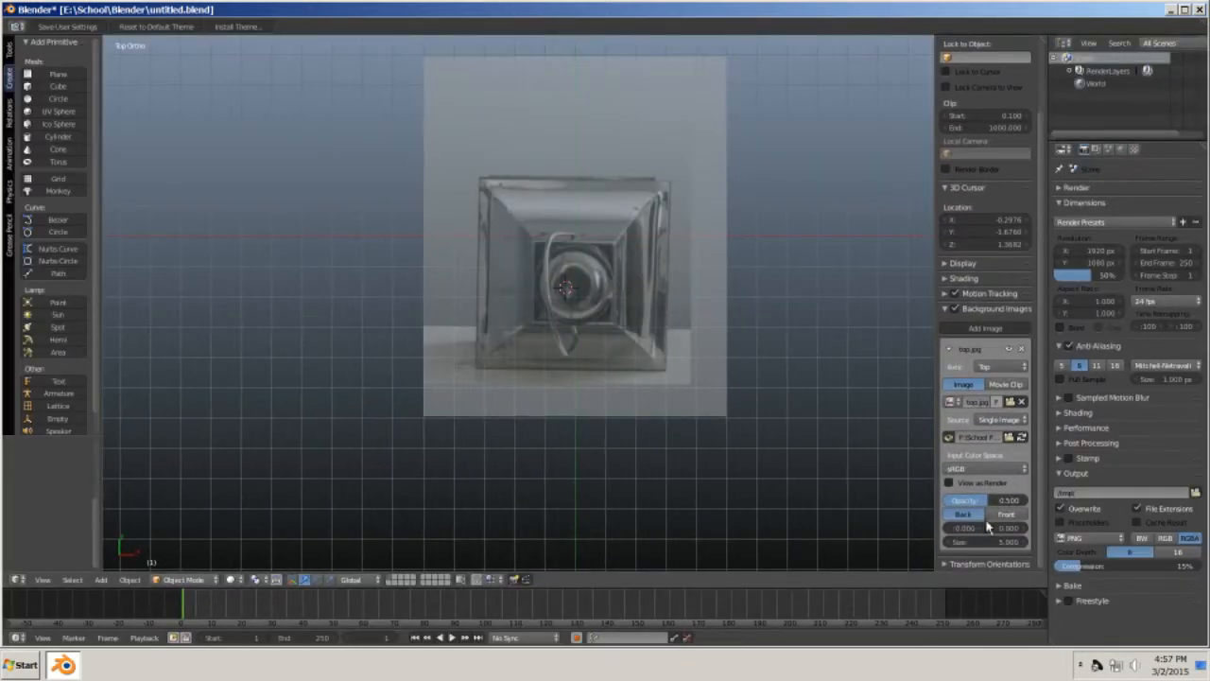
click(979, 530)
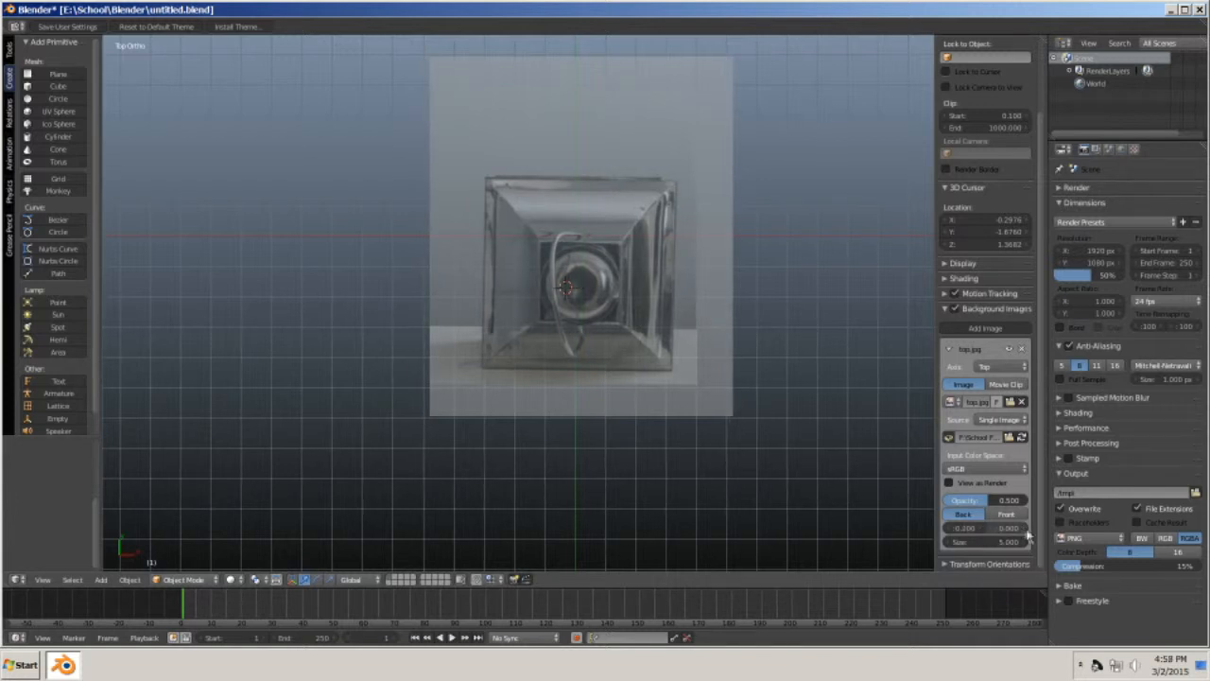
click(1027, 530)
click(1027, 531)
click(1026, 530)
click(1027, 531)
click(1027, 530)
click(1027, 530)
click(1027, 529)
click(1027, 529)
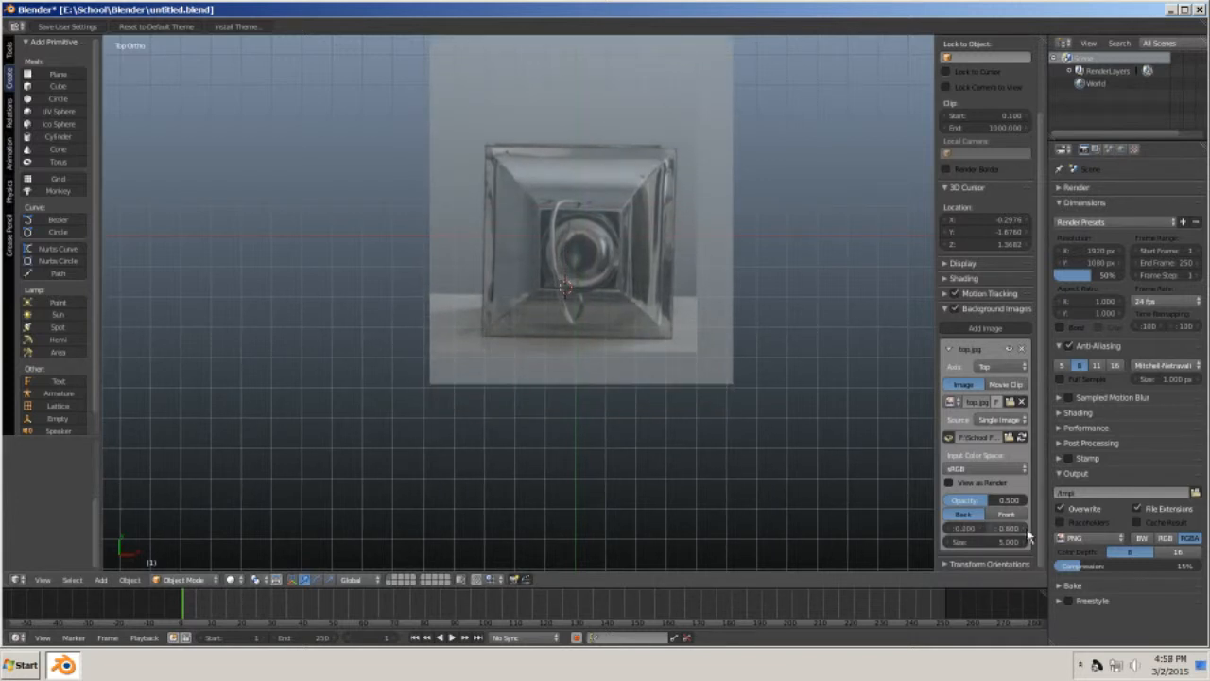
click(1027, 530)
click(1026, 531)
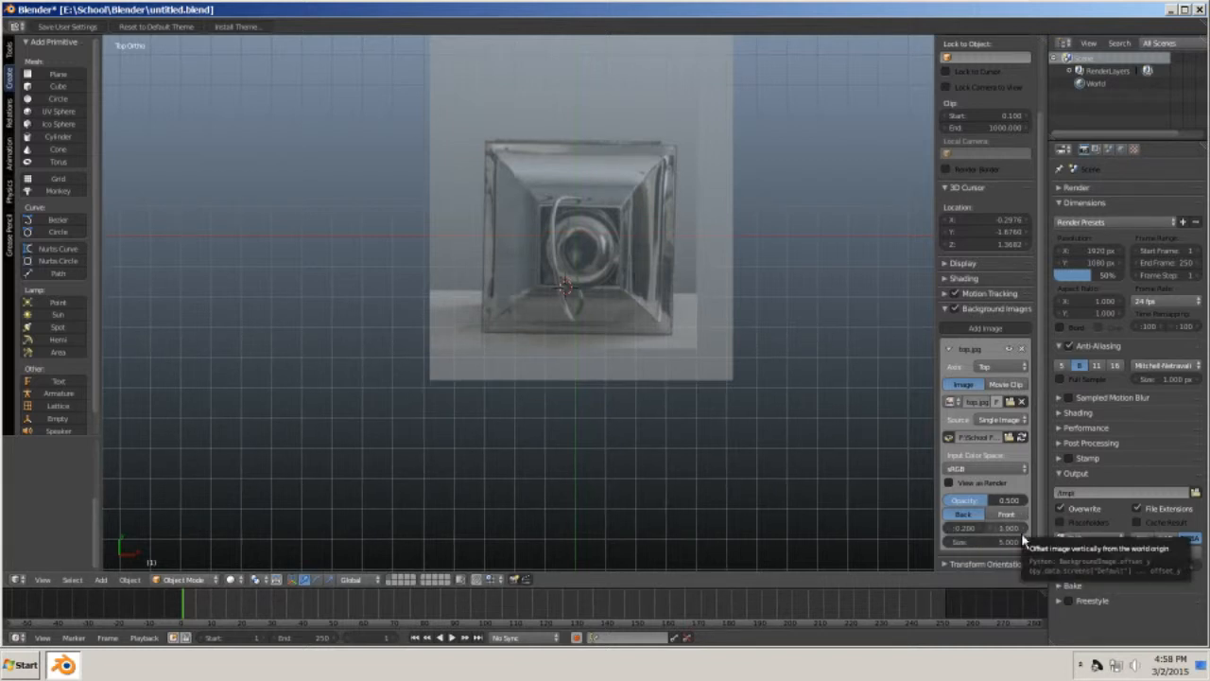
click(947, 530)
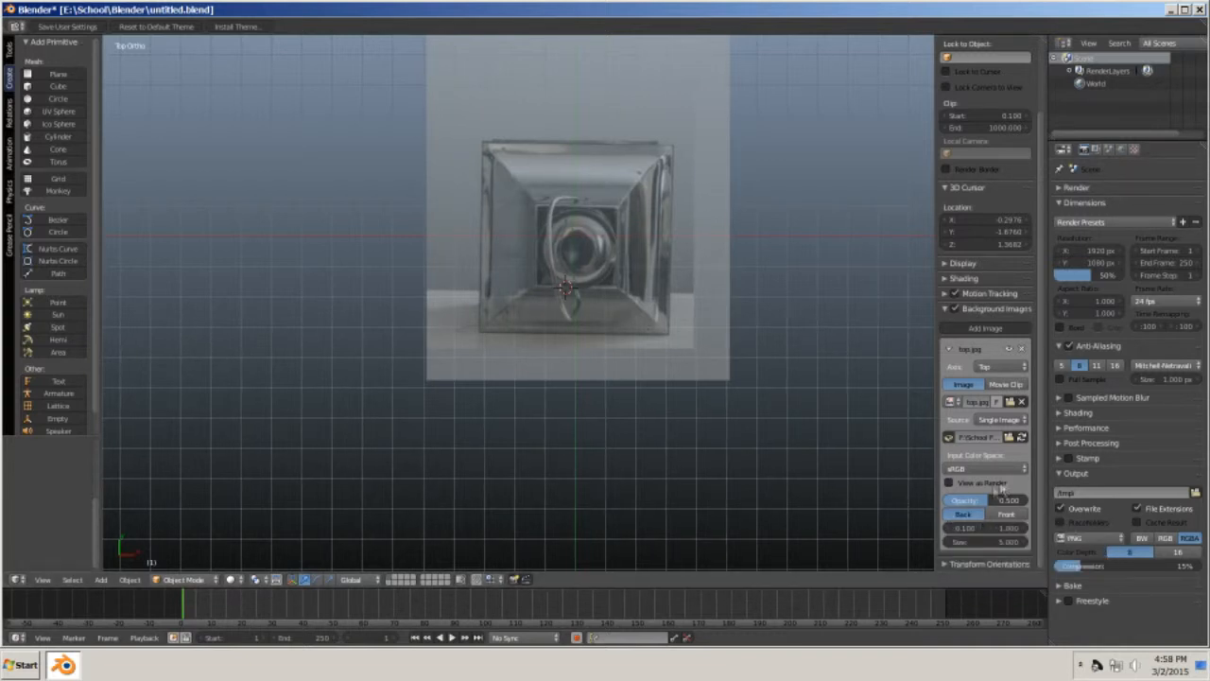
scroll(1009, 531, up, 2)
scroll(989, 523, down, 2)
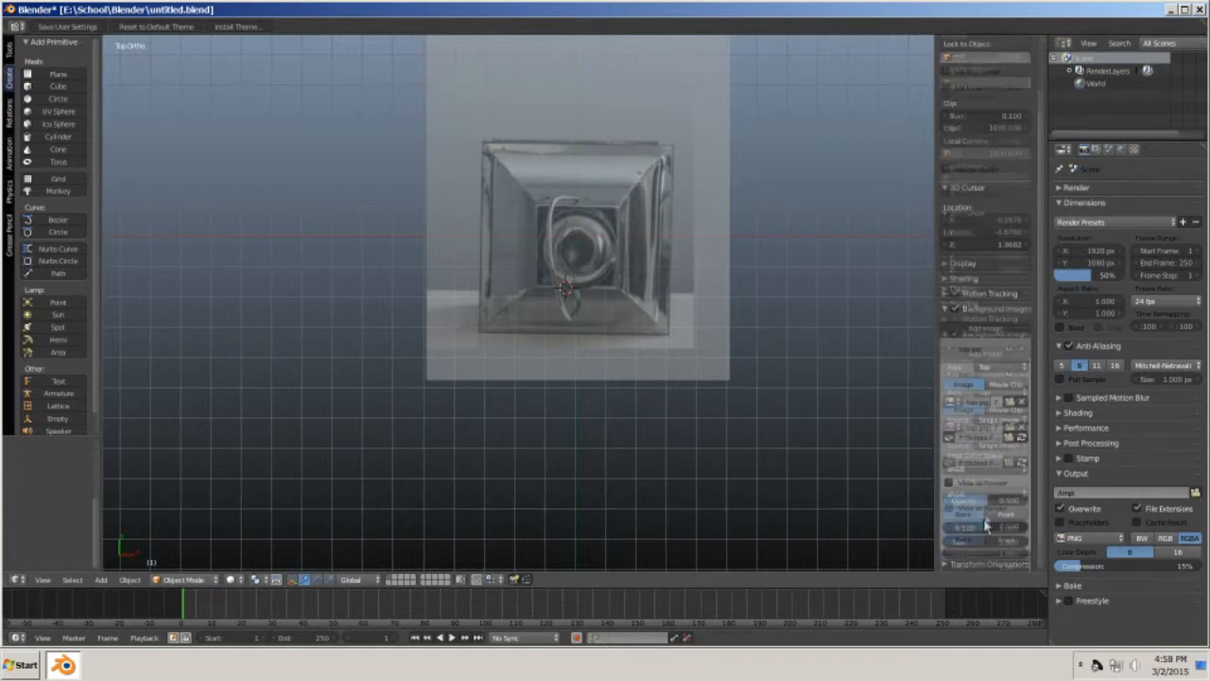
click(948, 349)
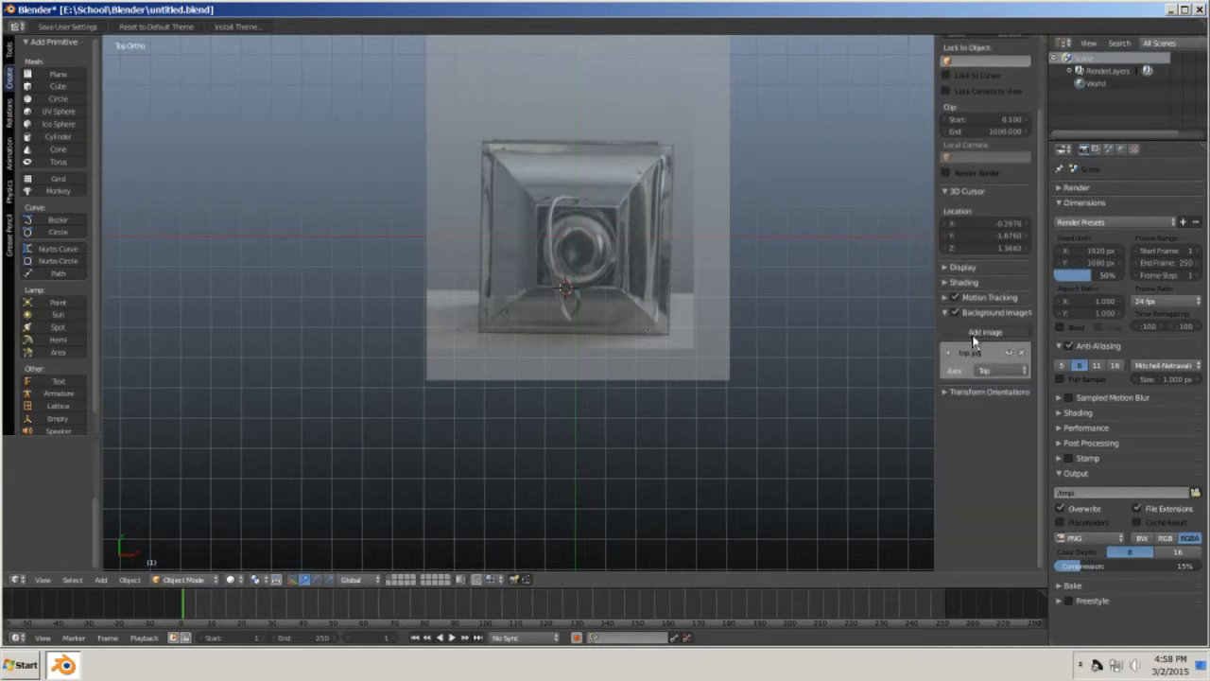
- Add a second background image for the Front axis and load front.jpg from the School Files folder
click(975, 336)
click(987, 423)
click(908, 414)
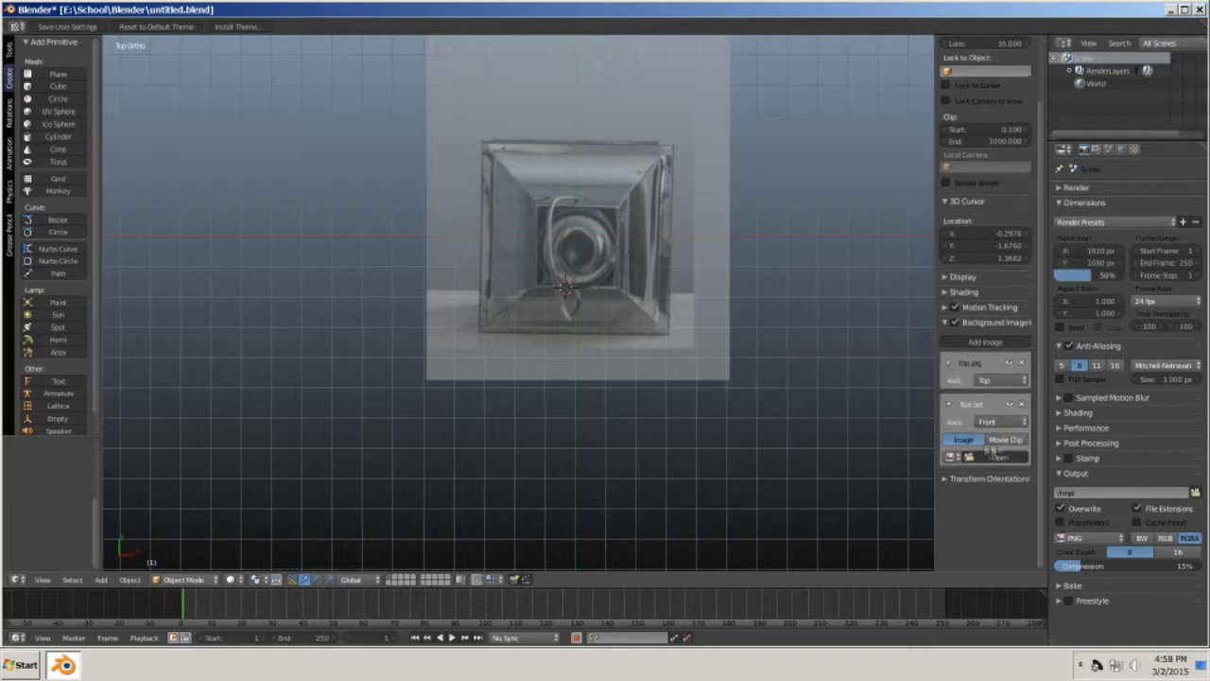
click(983, 459)
click(43, 318)
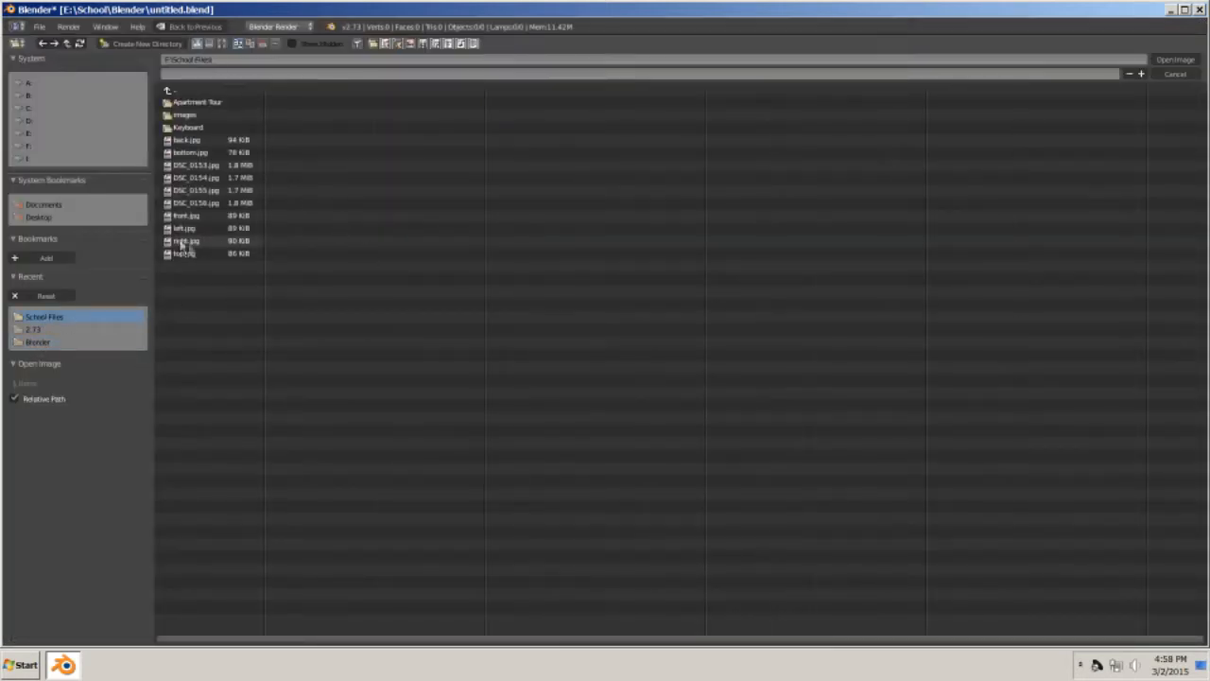
double_click(182, 218)
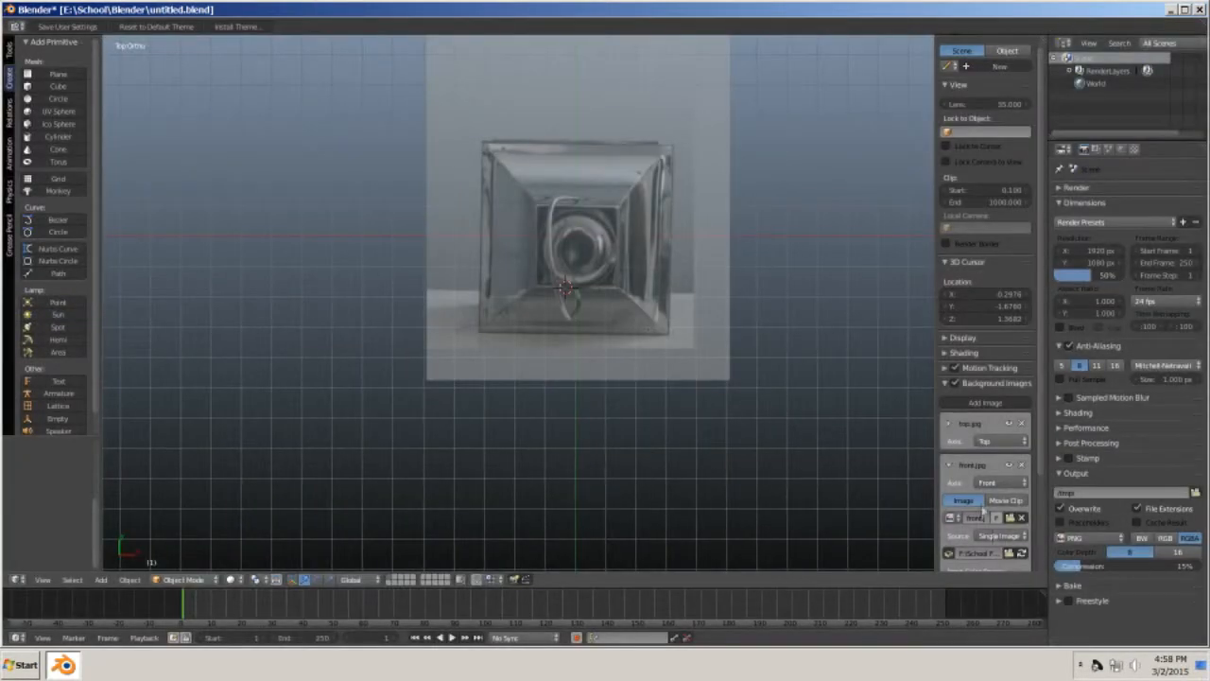
- Raise the front.jpg background in the front view with a vertical offset of 4.5 and collapse its settings
key(KP_1)
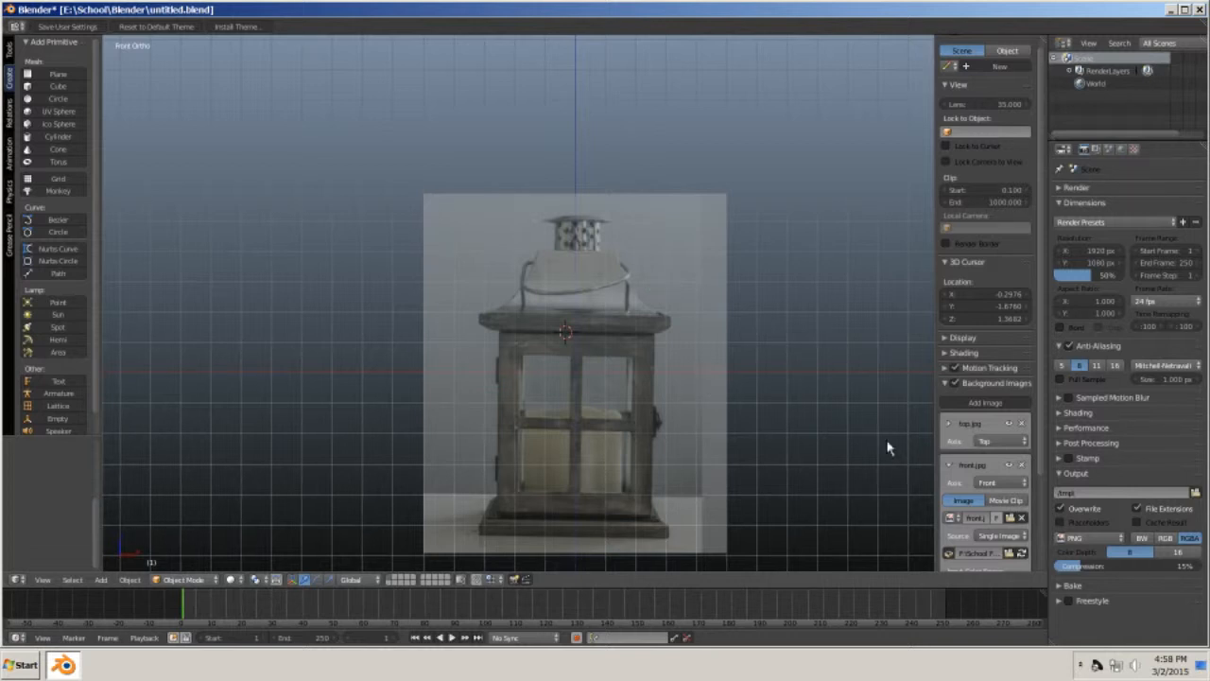
scroll(955, 484, down, 1)
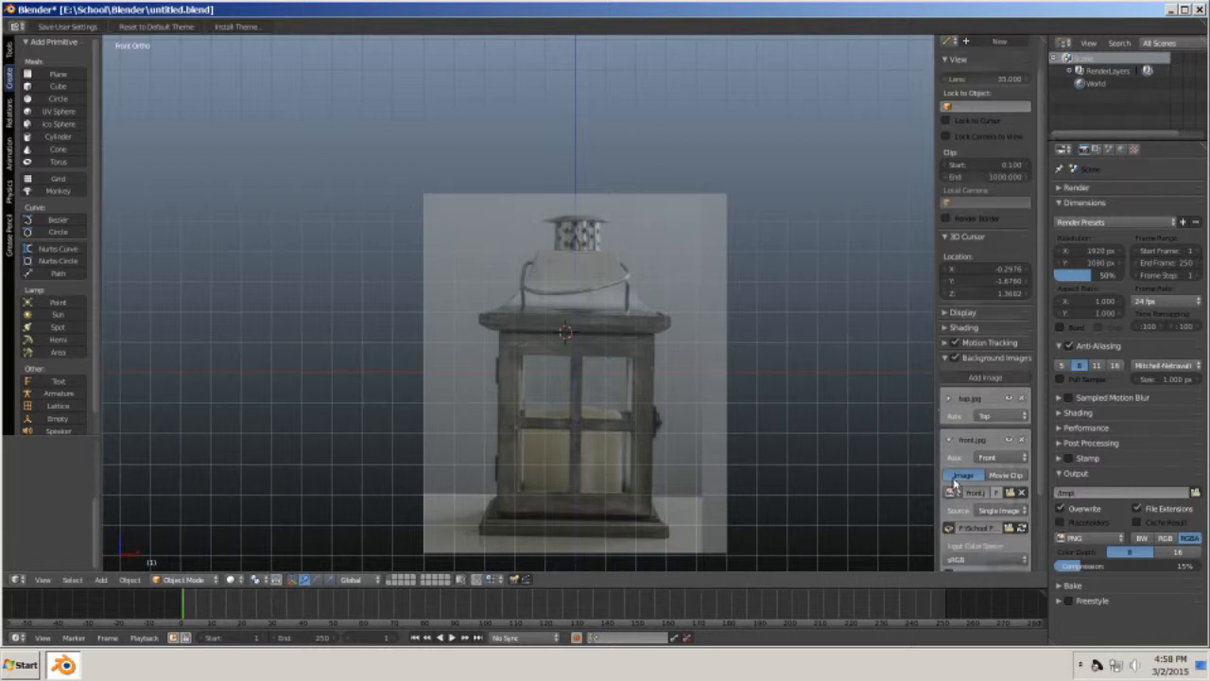
scroll(955, 483, down, 3)
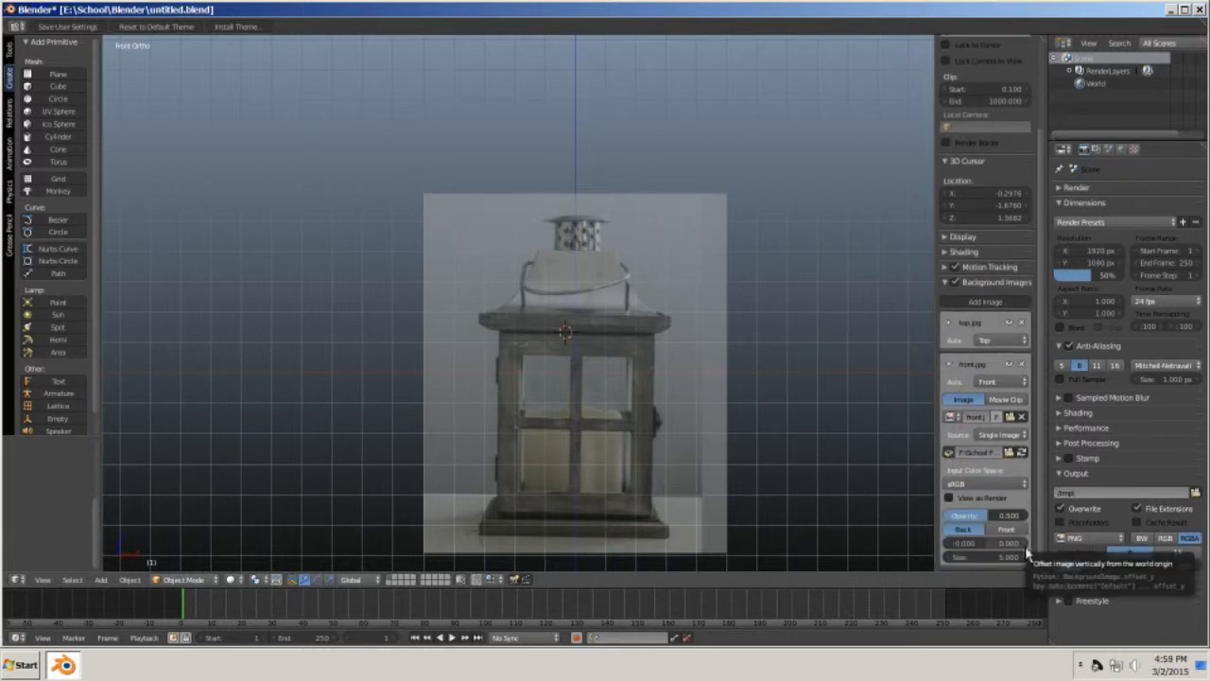
mouse_move(1008, 543)
mouse_down()
mouse_move(1028, 558)
mouse_move(993, 549)
mouse_up()
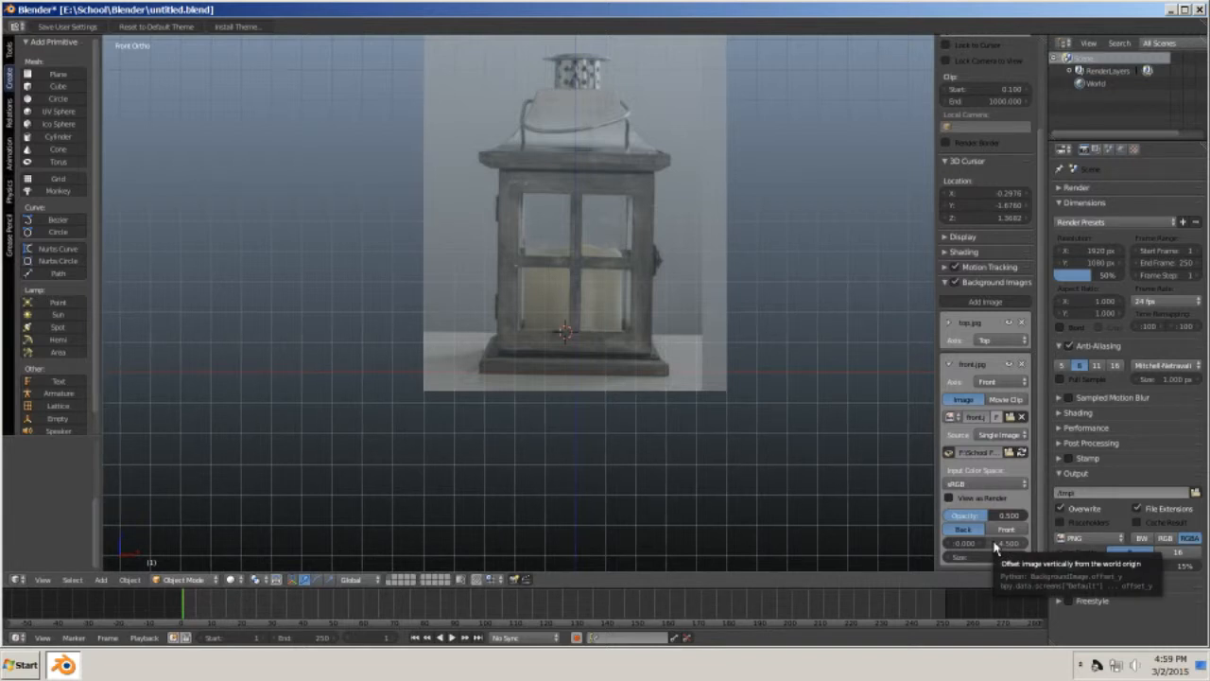
click(950, 364)
- Add a third background image, load right.jpg from the School Files folder and assign it to the Right axis
click(974, 301)
click(995, 465)
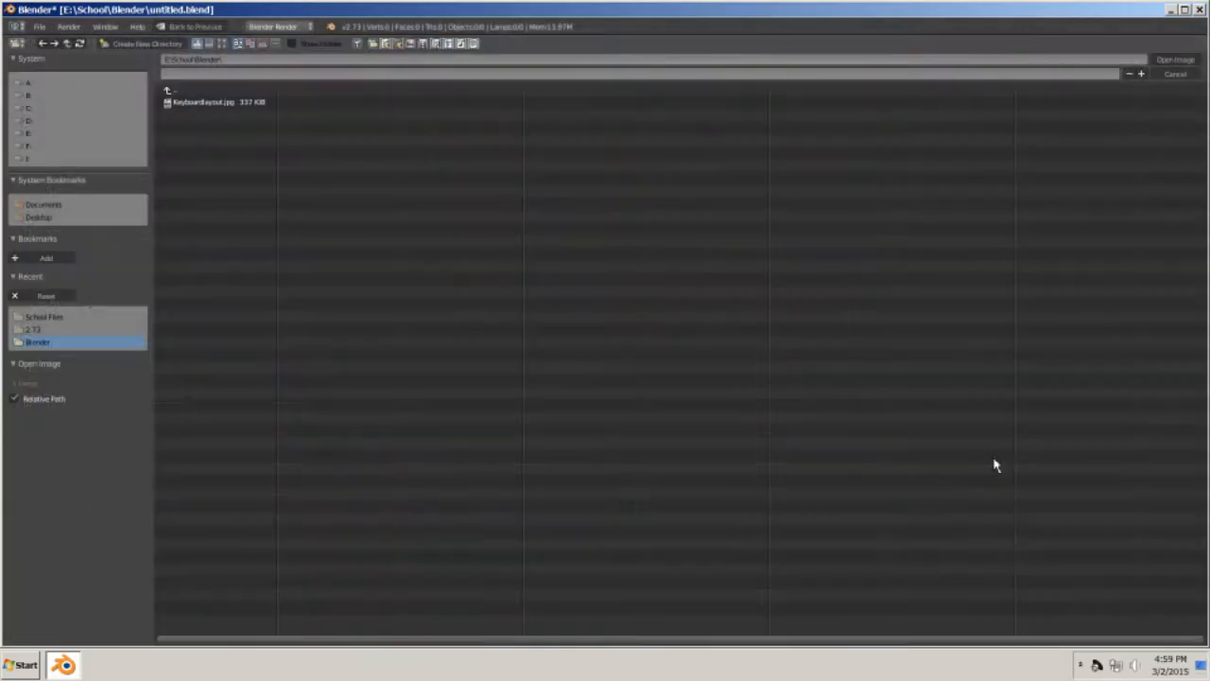
click(56, 319)
click(194, 242)
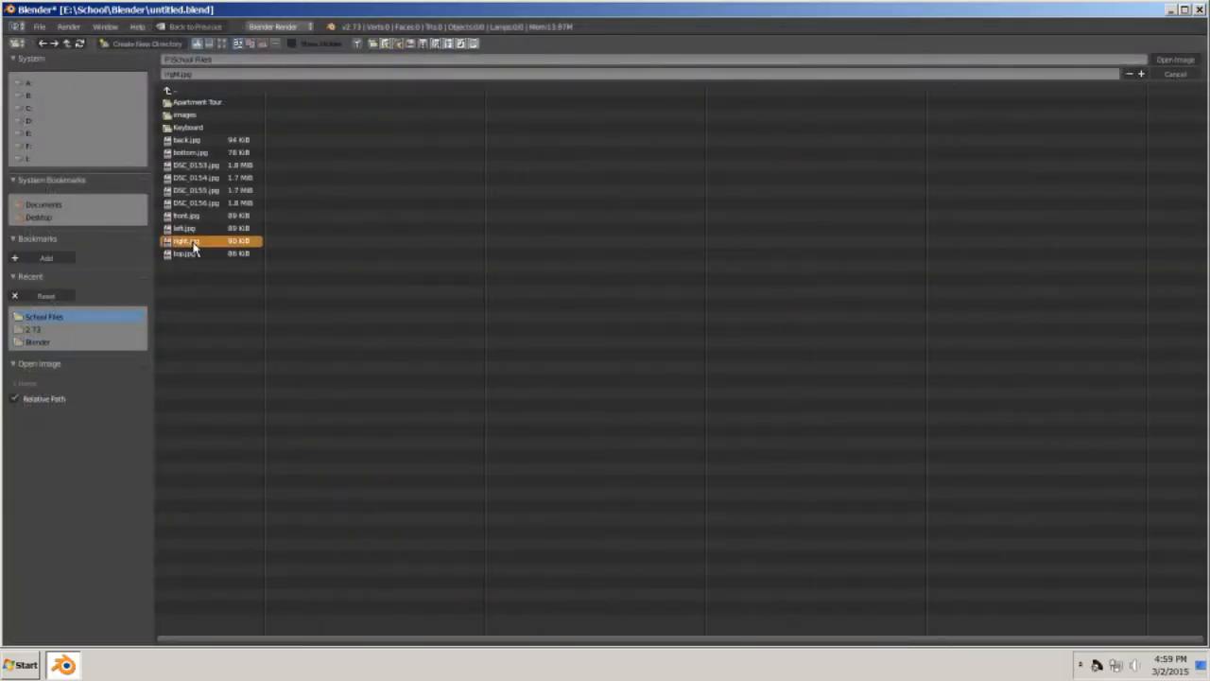
double_click(193, 243)
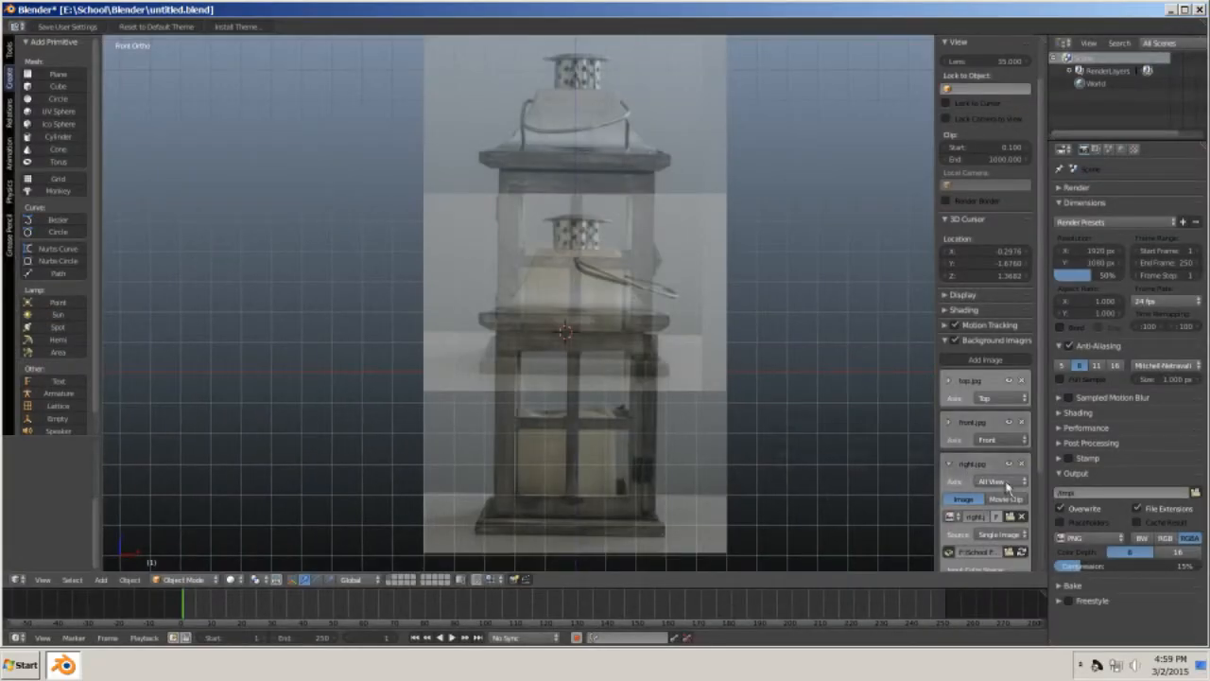
click(988, 481)
click(815, 475)
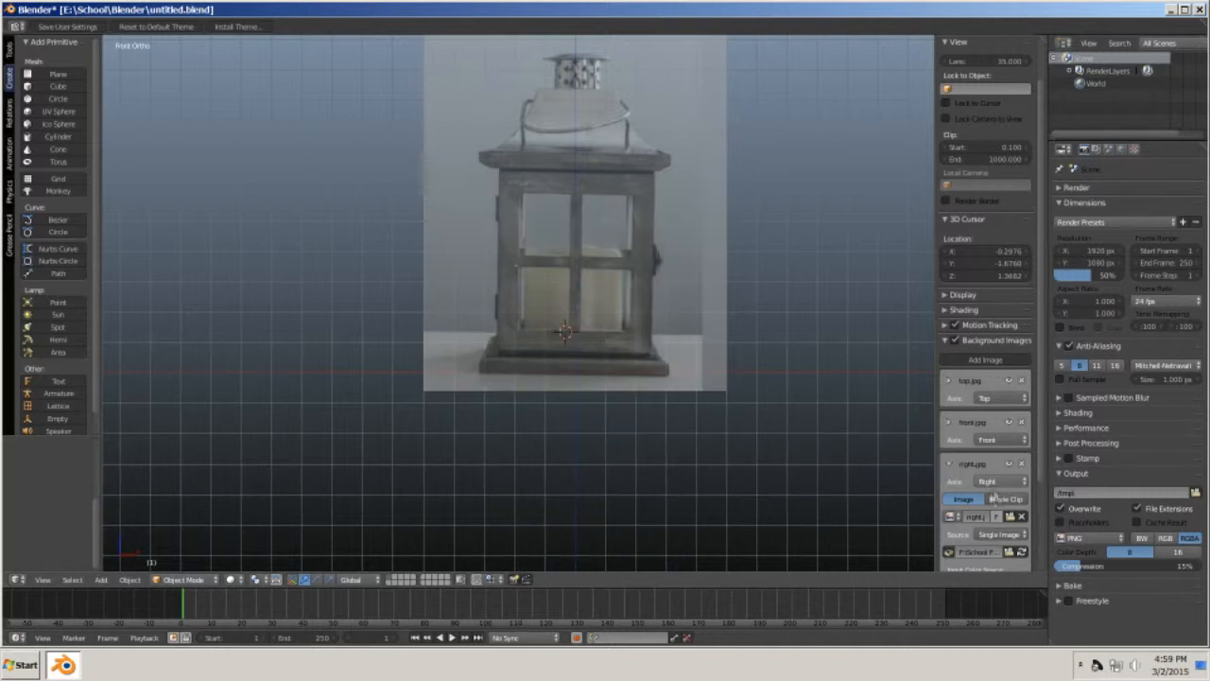
- Raise the right.jpg background in the right view with a vertical offset of 4.5 and collapse its settings
key(ctrl+KP_3)
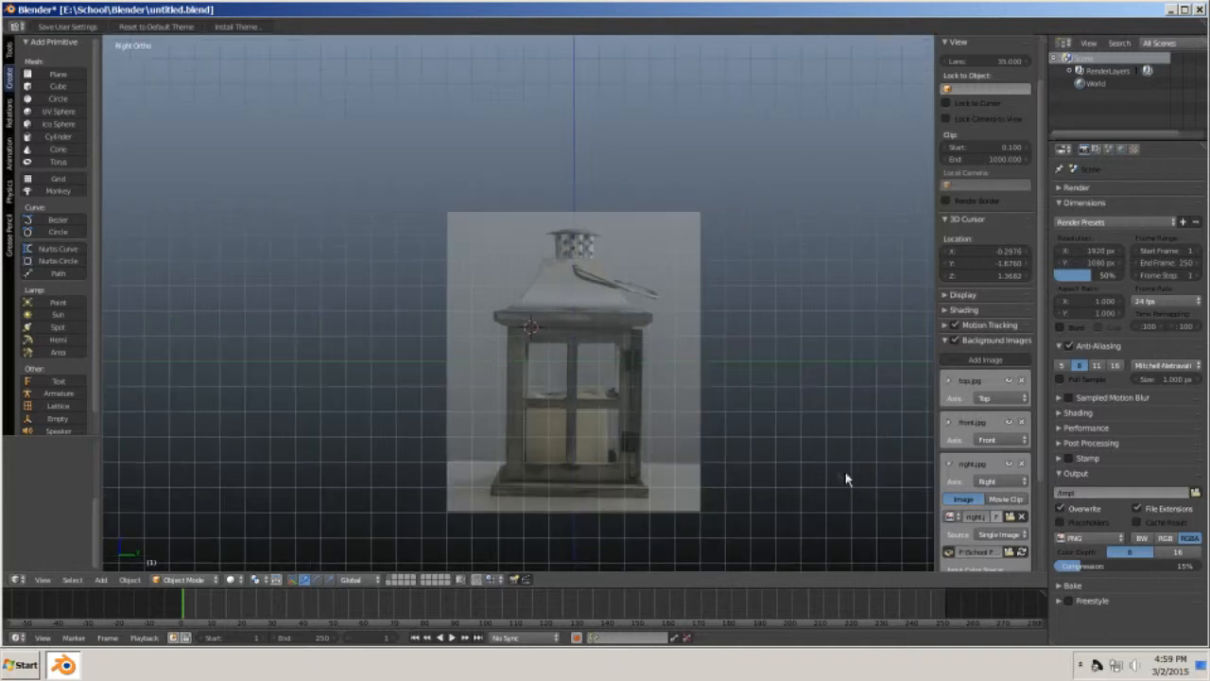
scroll(1002, 539, down, 2)
scroll(1018, 559, down, 1)
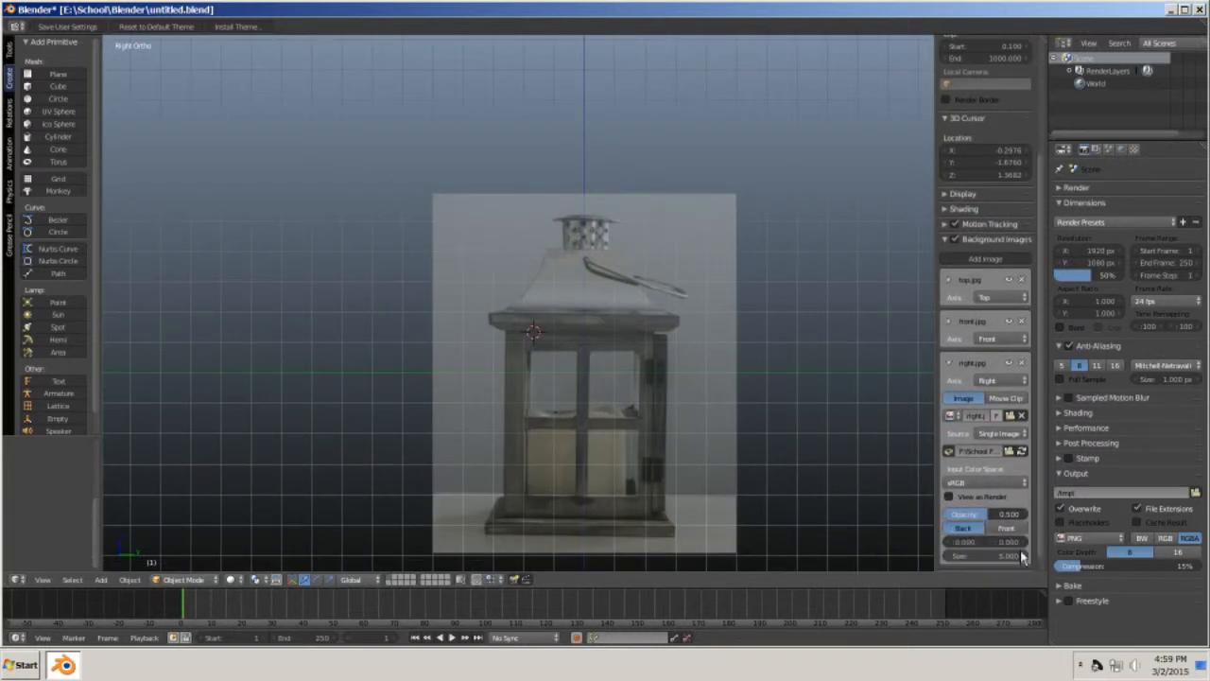
drag(1020, 542, 990, 547)
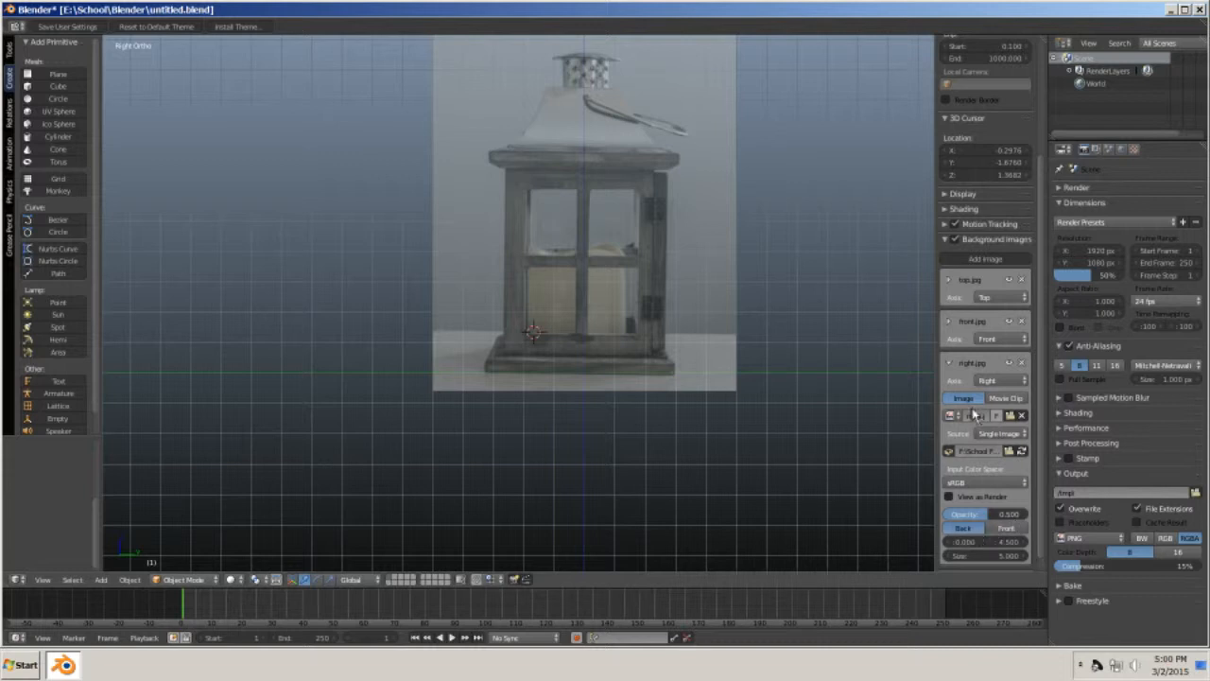
click(950, 363)
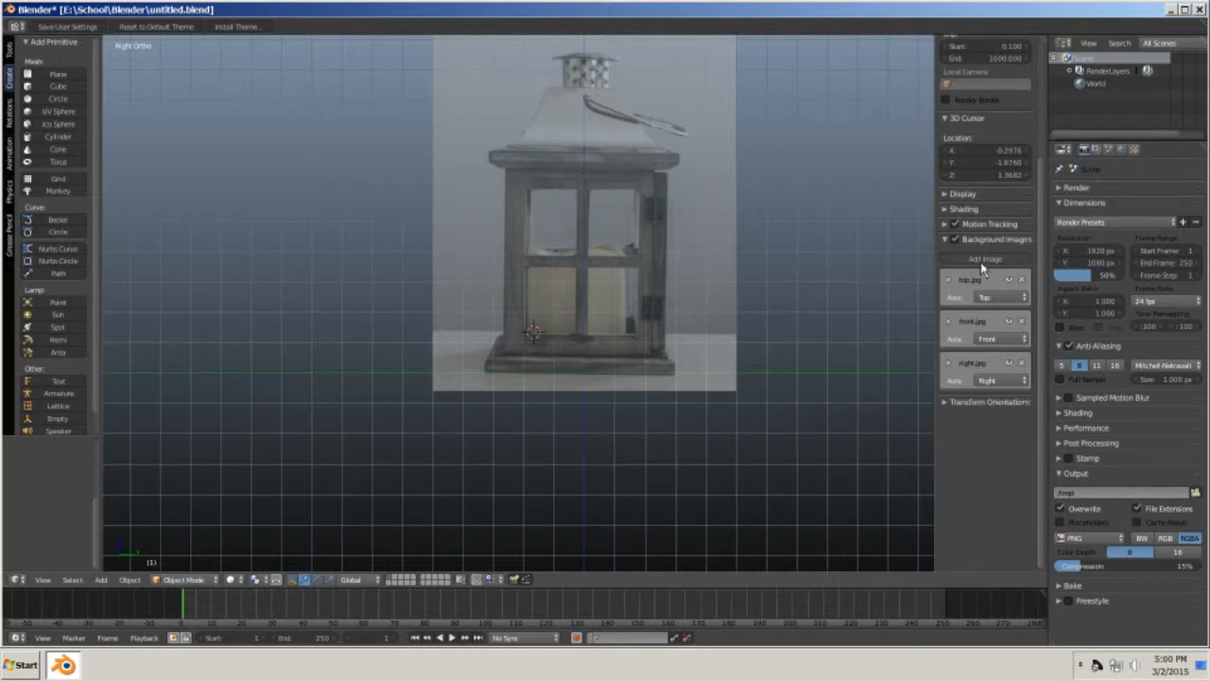
- Add a fourth background image, assign it to the Left axis and load left.jpg from the School Files folder
click(985, 259)
click(1000, 422)
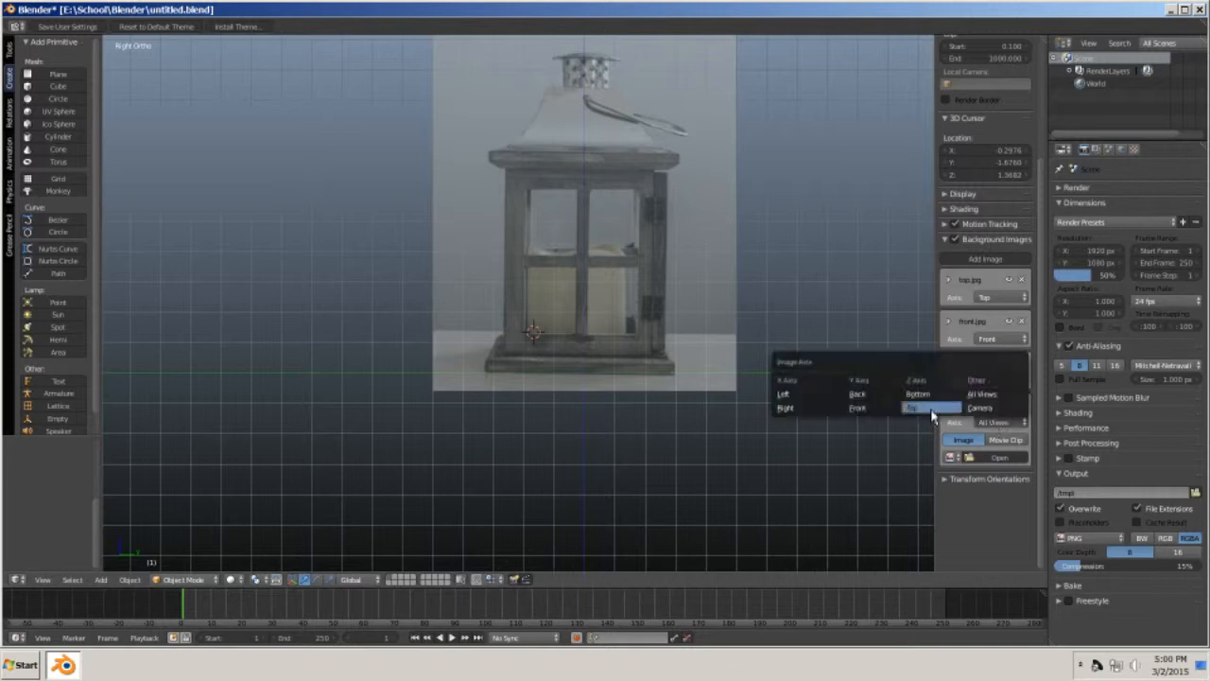
click(809, 399)
click(1004, 457)
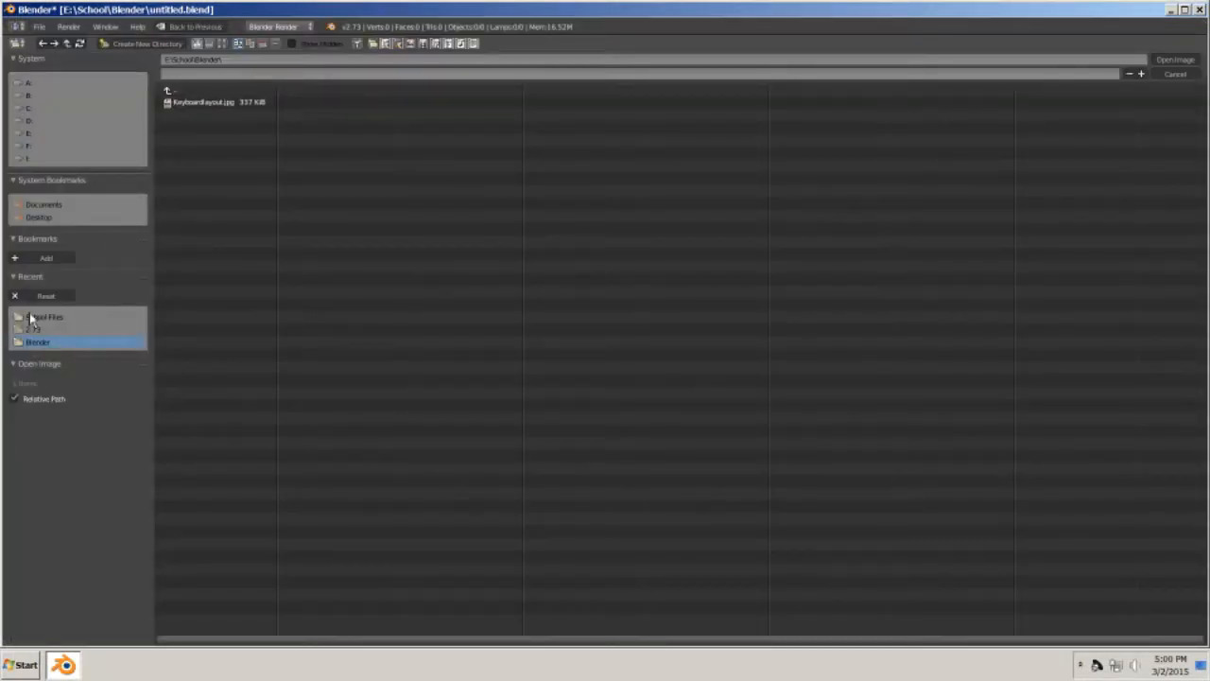
click(32, 318)
double_click(225, 236)
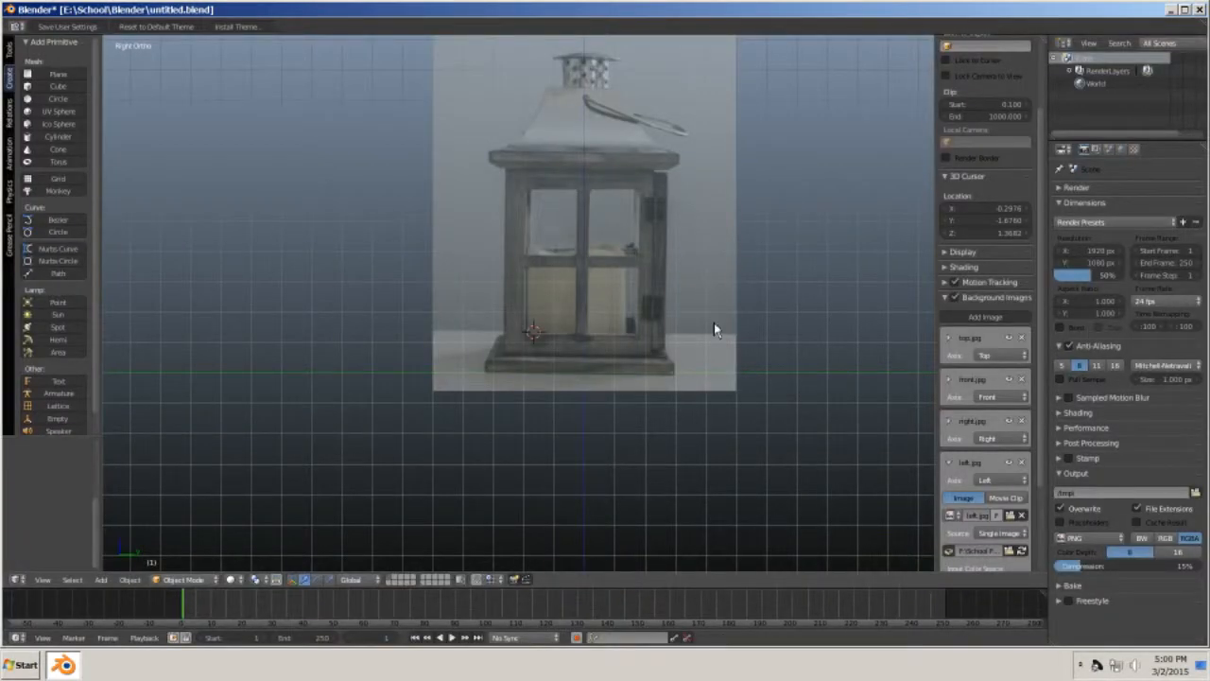
- Raise the left.jpg background in the left view with a vertical offset of 4.6 and collapse its settings
key(ctrl+KP_3)
scroll(994, 506, down, 1)
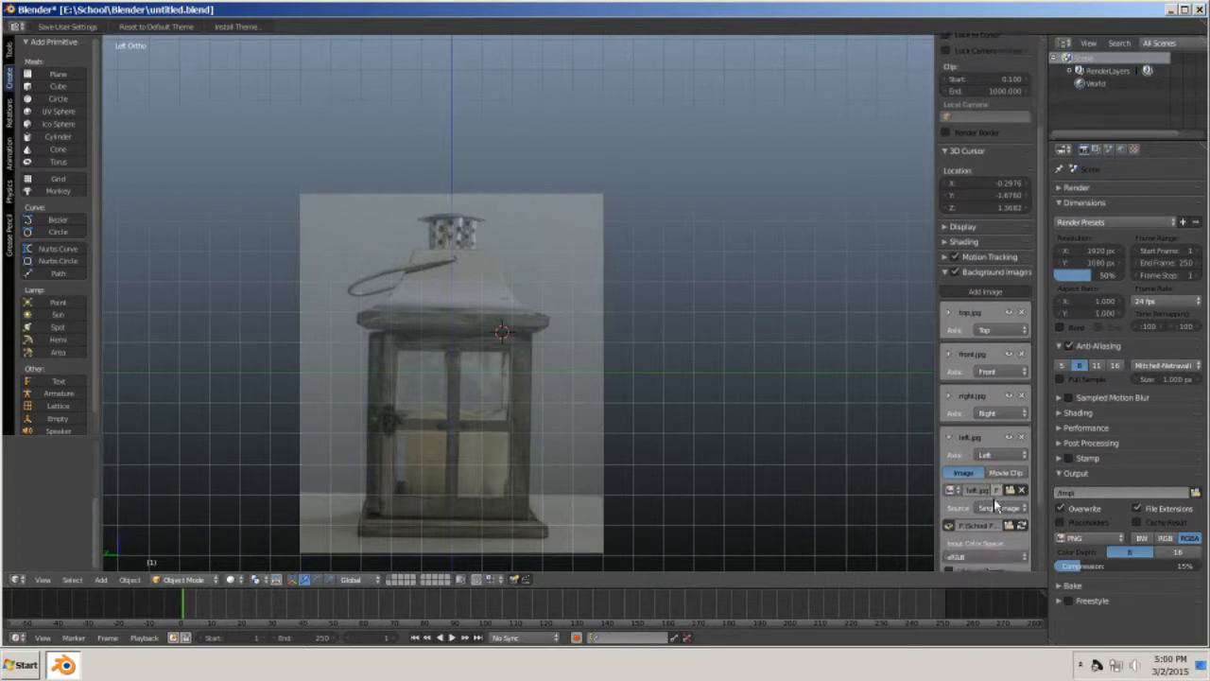
scroll(995, 506, down, 4)
click(1026, 532)
click(1026, 531)
click(1026, 532)
click(1026, 531)
click(1026, 532)
click(1026, 532)
click(1026, 531)
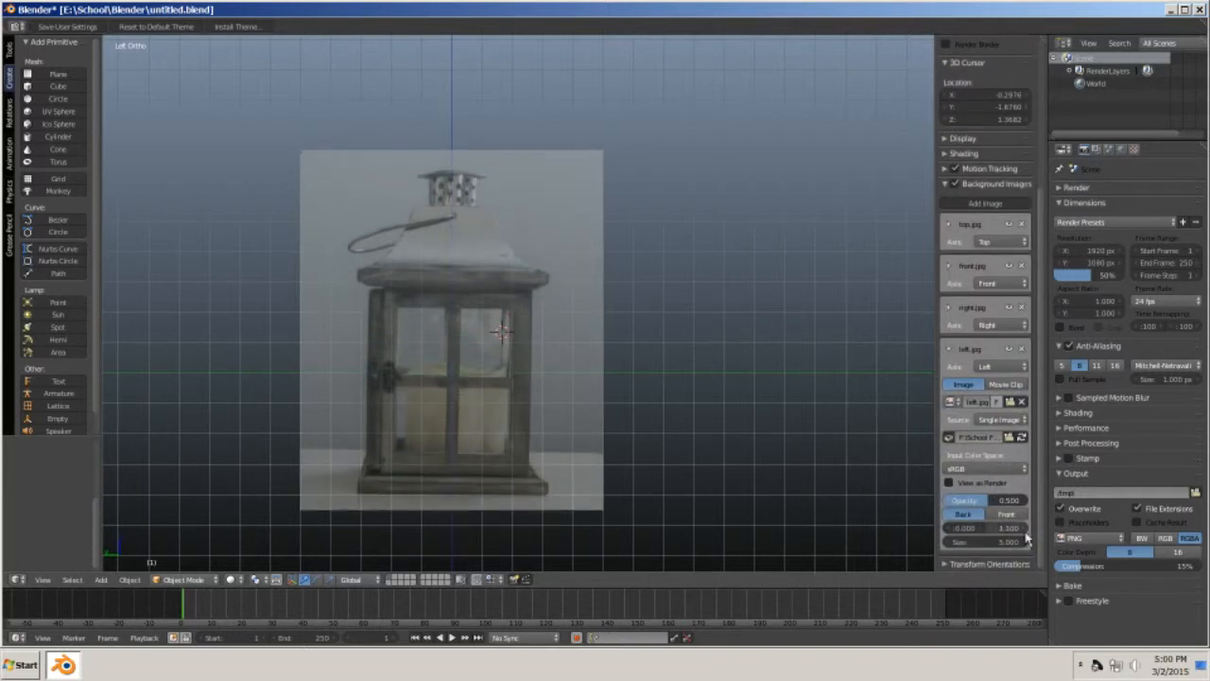
click(1026, 532)
click(1026, 531)
click(1026, 532)
click(1026, 532)
click(1026, 532)
click(1026, 531)
click(1026, 531)
click(1026, 532)
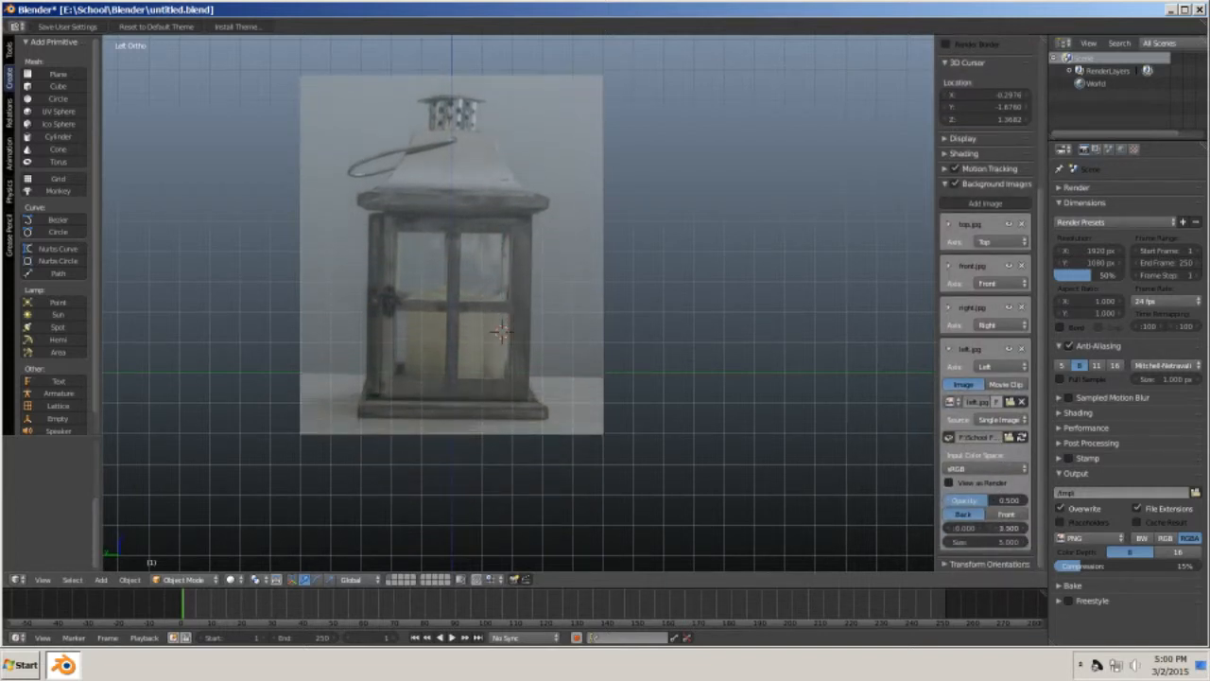
click(1024, 530)
click(1024, 530)
click(1024, 530)
click(1024, 530)
click(1024, 531)
click(1024, 530)
click(1024, 530)
click(1024, 530)
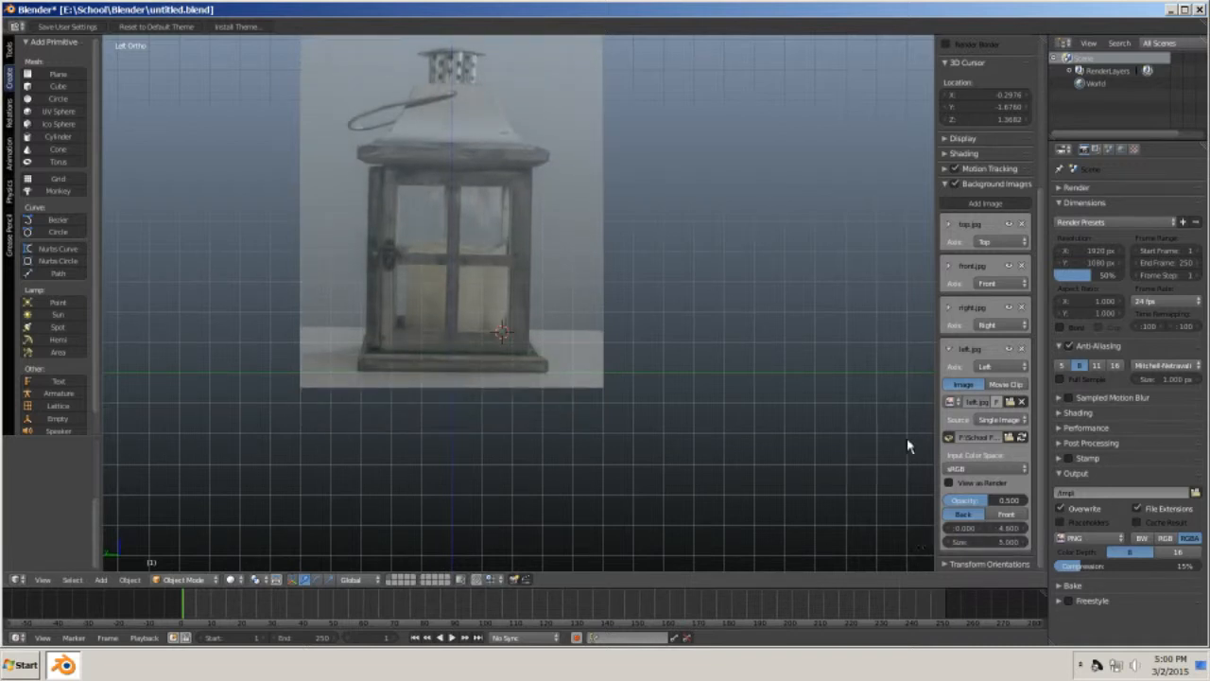
click(949, 349)
- Add a fifth background image, assign it to the Back axis and load back.jpg from the School Files folder
click(985, 203)
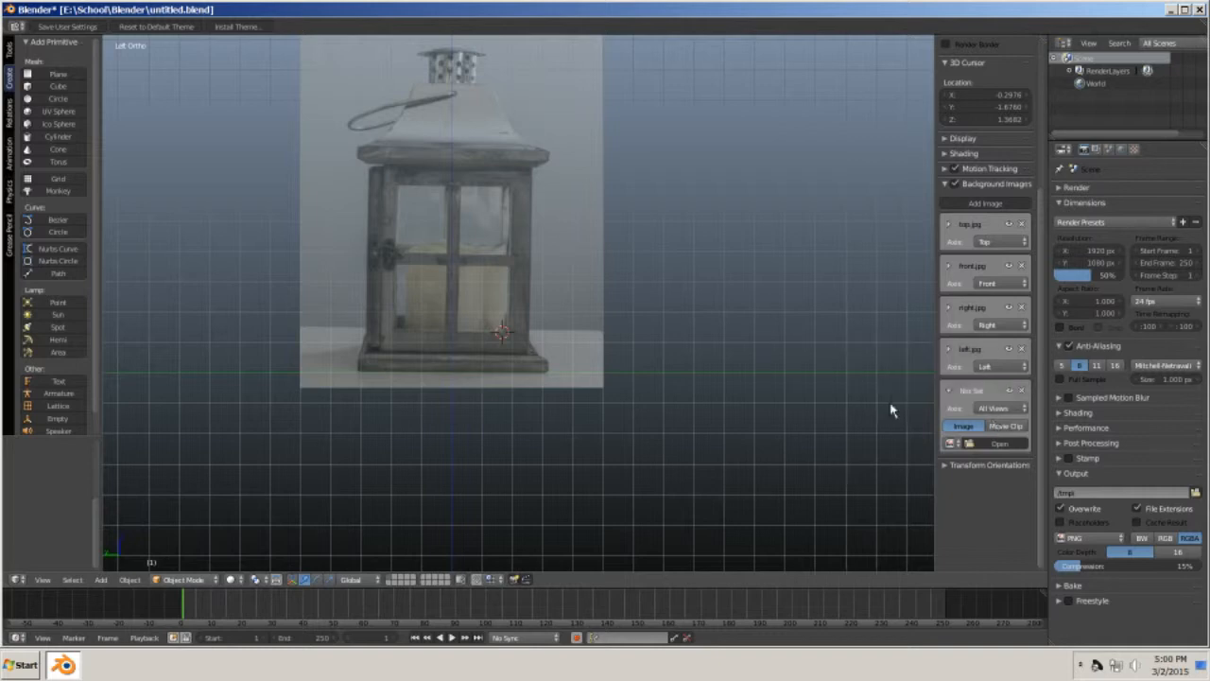
click(993, 408)
click(857, 381)
click(1000, 444)
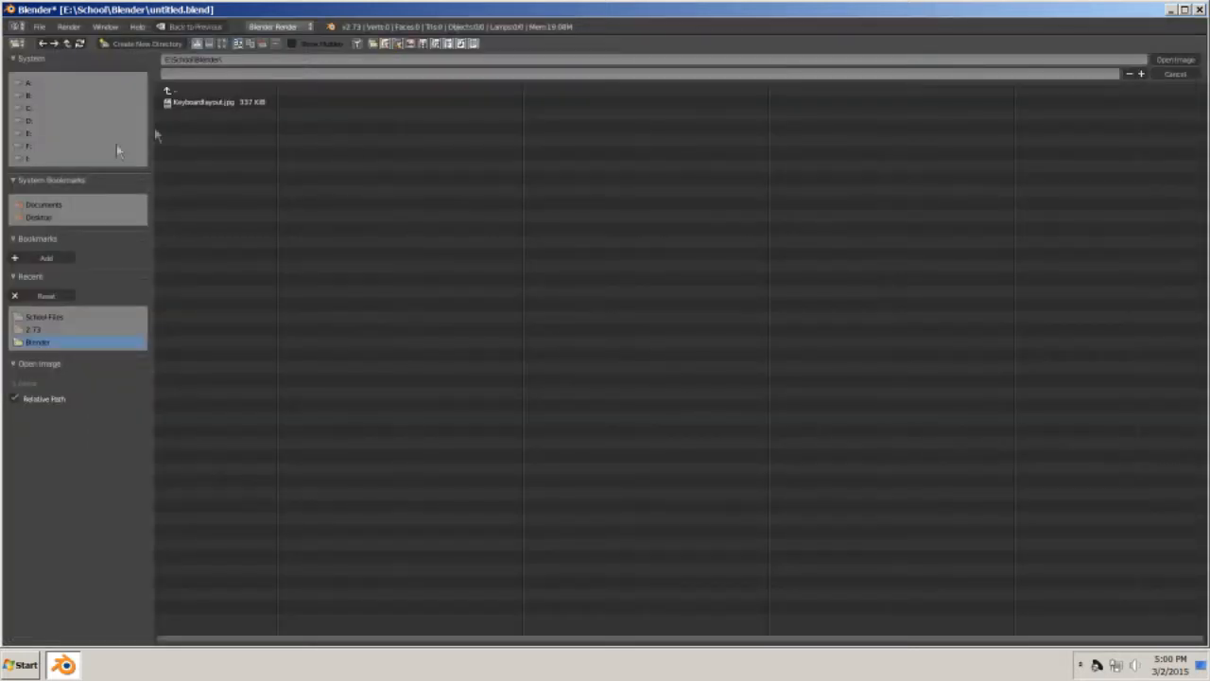
click(57, 318)
double_click(182, 140)
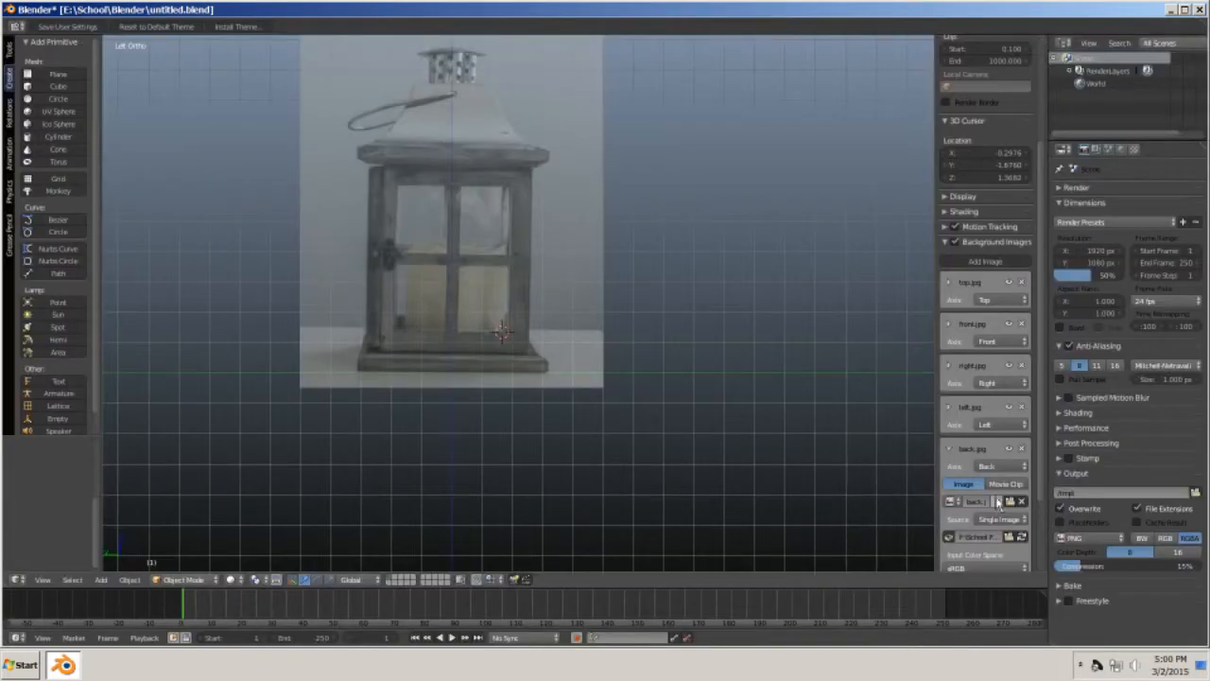
- Raise the back.jpg background in the back view with a vertical offset of 4.6
key(ctrl+KP_1)
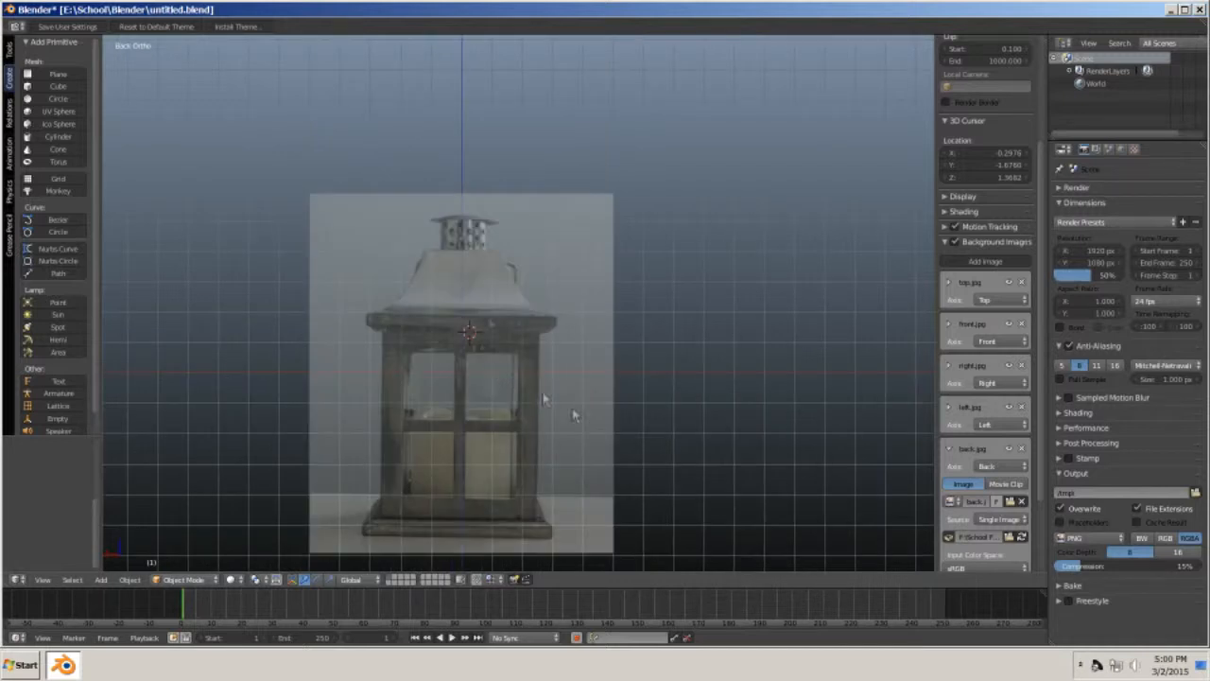
scroll(1025, 518, down, 4)
click(1023, 530)
click(1023, 530)
click(1023, 529)
click(1024, 529)
click(1023, 529)
click(1023, 529)
click(1023, 530)
click(1023, 530)
click(1023, 529)
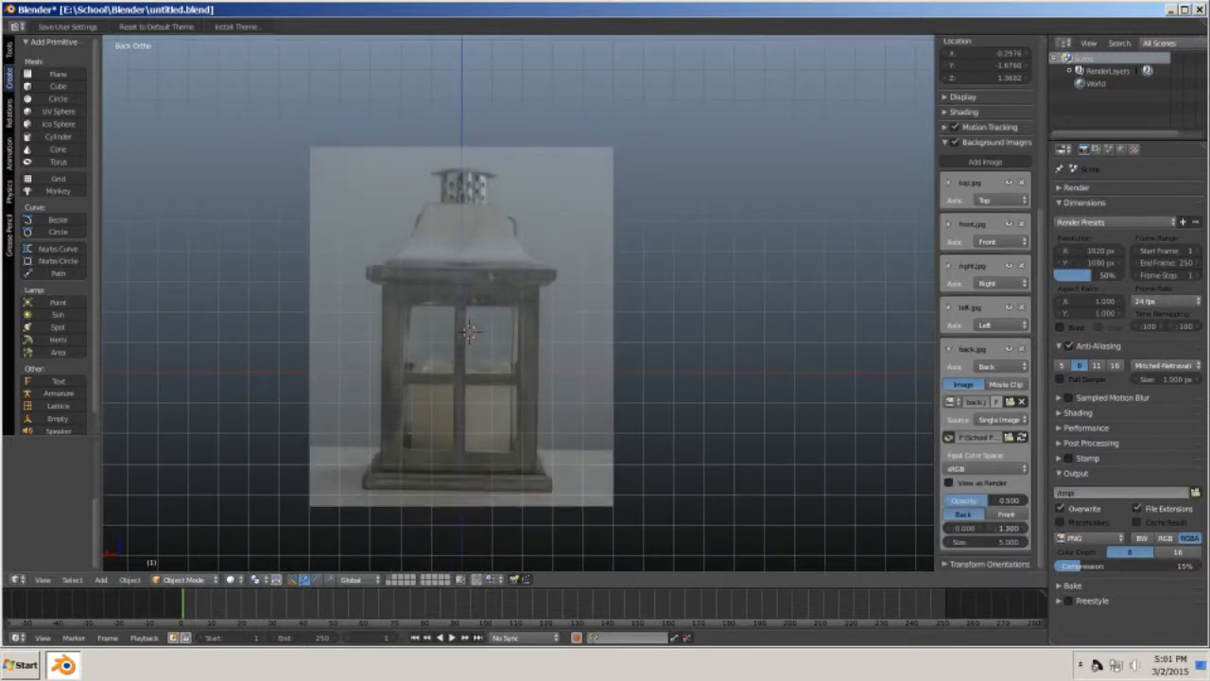
click(1023, 530)
click(1024, 529)
click(1023, 530)
click(1023, 530)
click(1023, 530)
click(1023, 530)
click(1023, 529)
click(1023, 529)
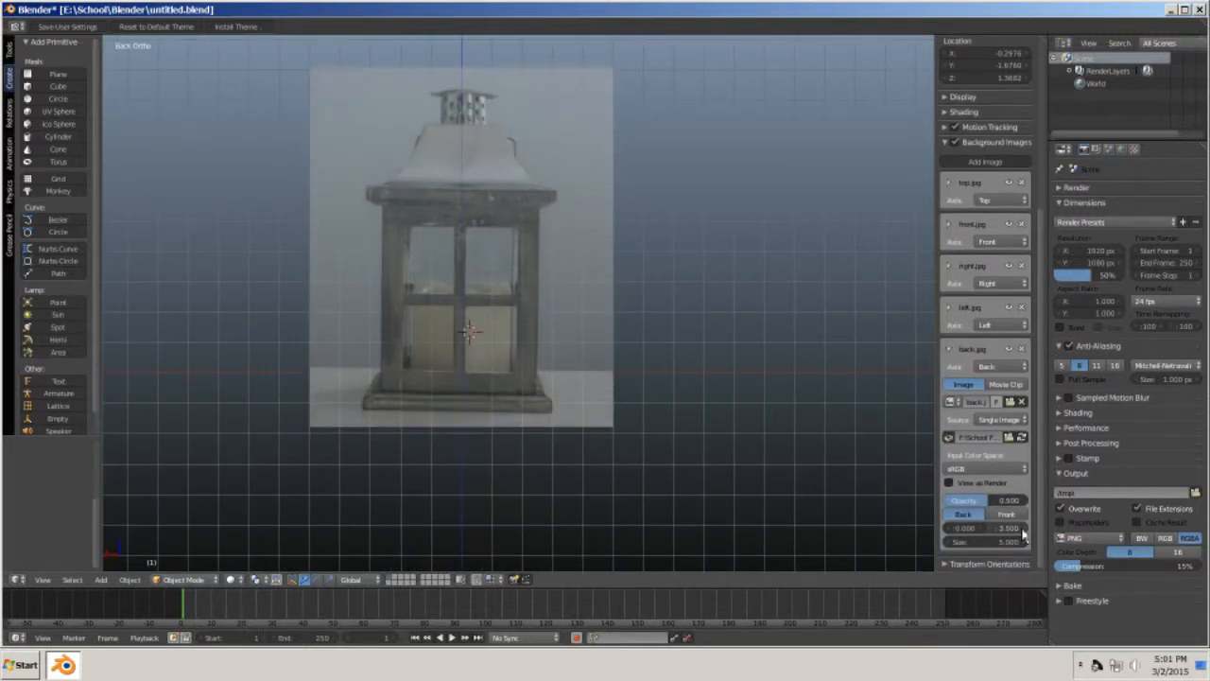
click(1023, 530)
click(1023, 529)
click(1023, 529)
click(1024, 530)
click(1023, 530)
click(1023, 529)
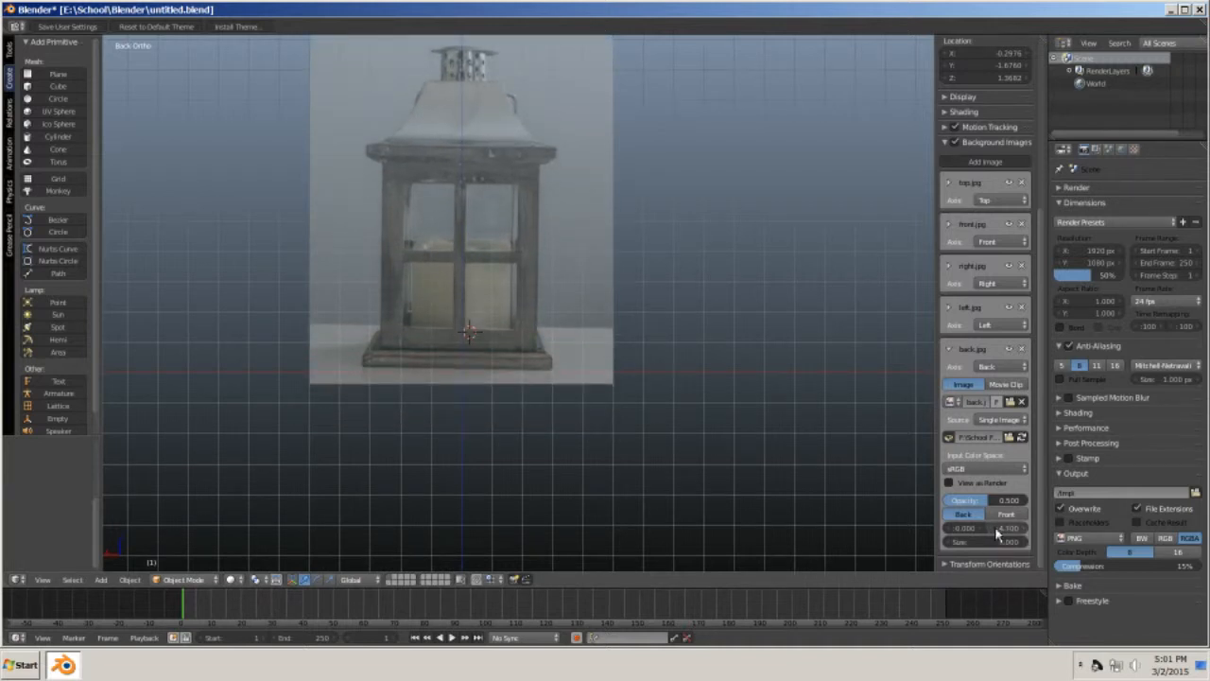
click(996, 529)
click(996, 529)
click(1022, 530)
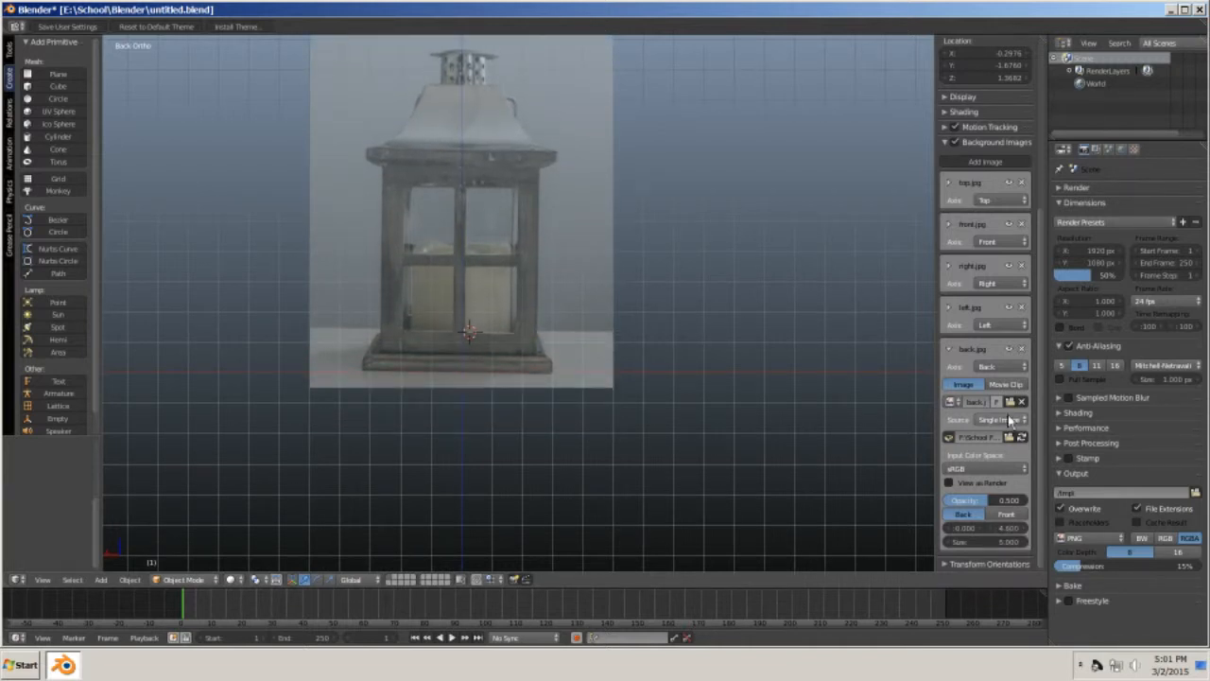
- Set the axis of the back.jpg, left.jpg, front.jpg and right.jpg backgrounds to All Views to compare their alignment
click(1003, 366)
click(1000, 333)
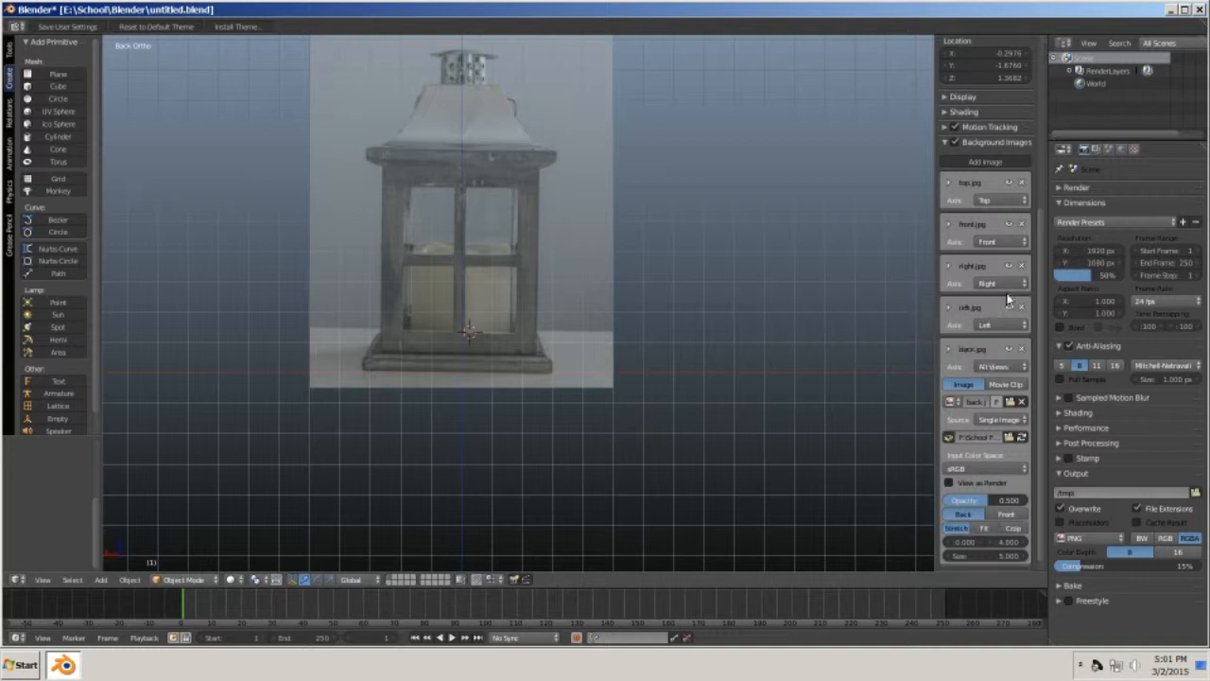
click(1001, 325)
click(974, 301)
click(991, 243)
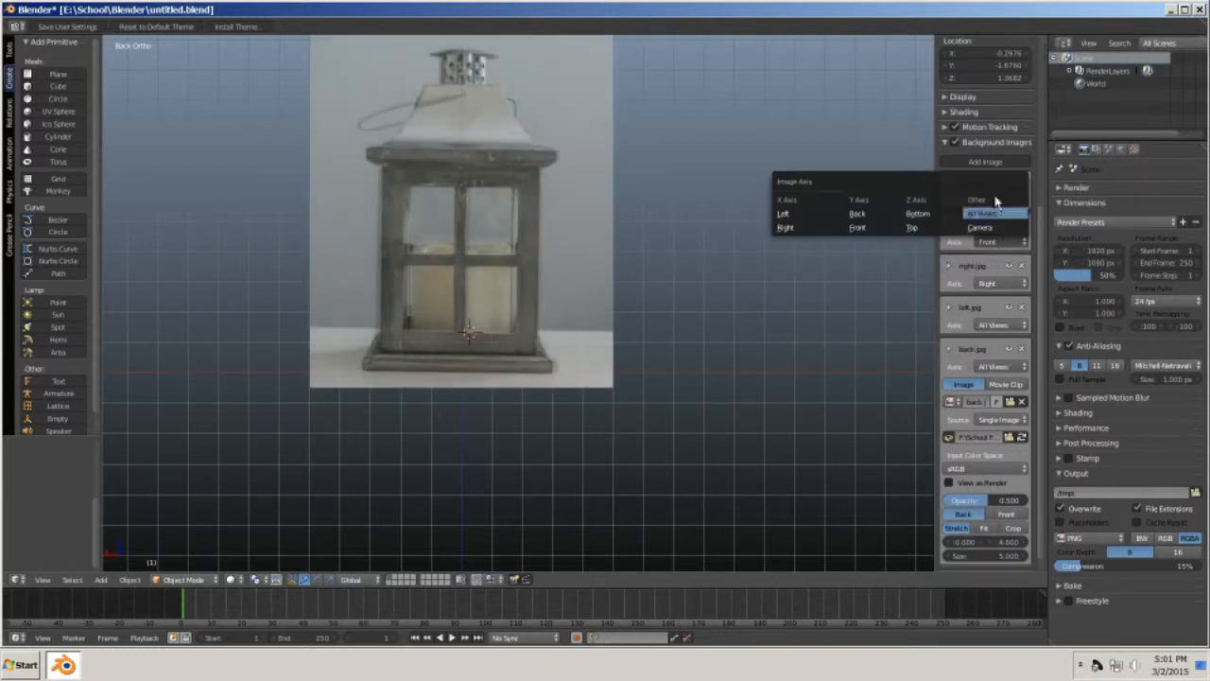
click(987, 210)
click(997, 284)
click(983, 255)
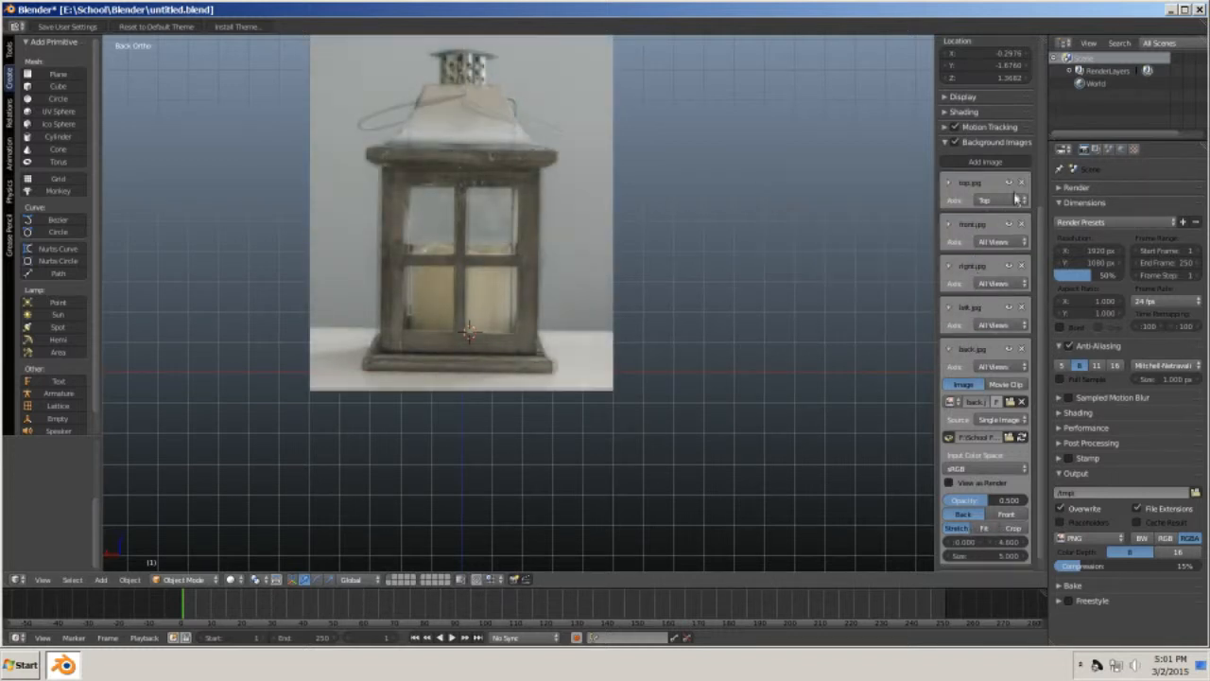
- Try showing the top.jpg background in All Views, and assign it back to the Top axis
click(1011, 199)
click(997, 201)
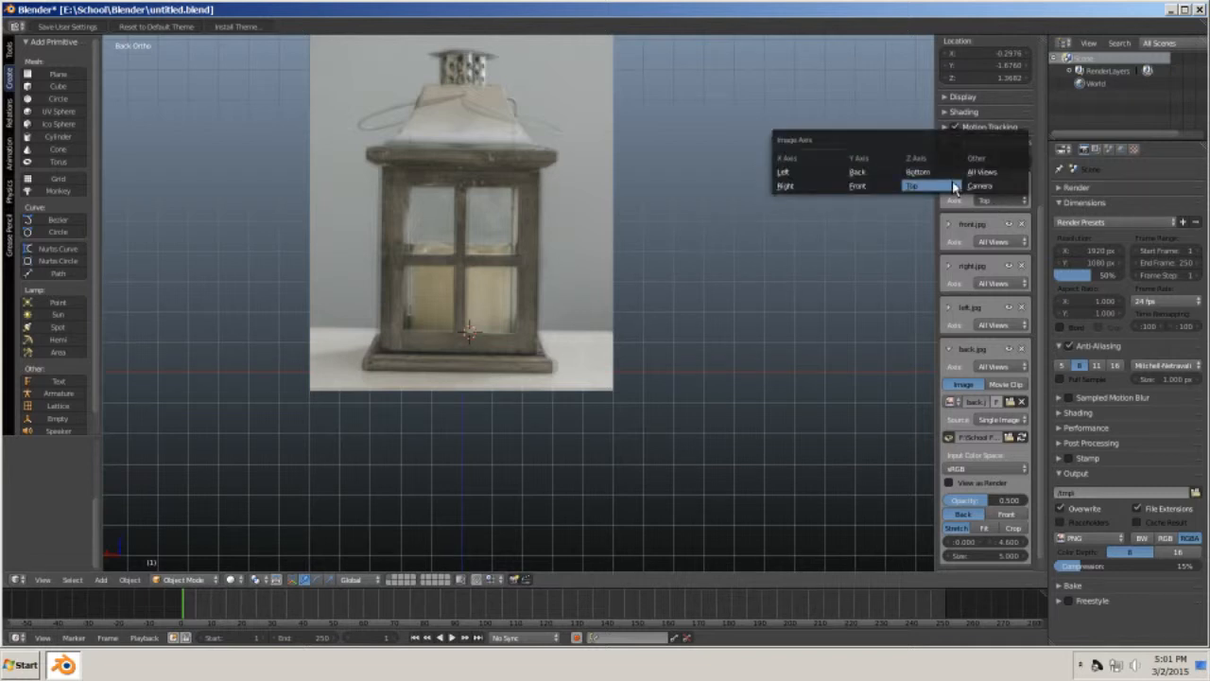
click(980, 178)
click(993, 200)
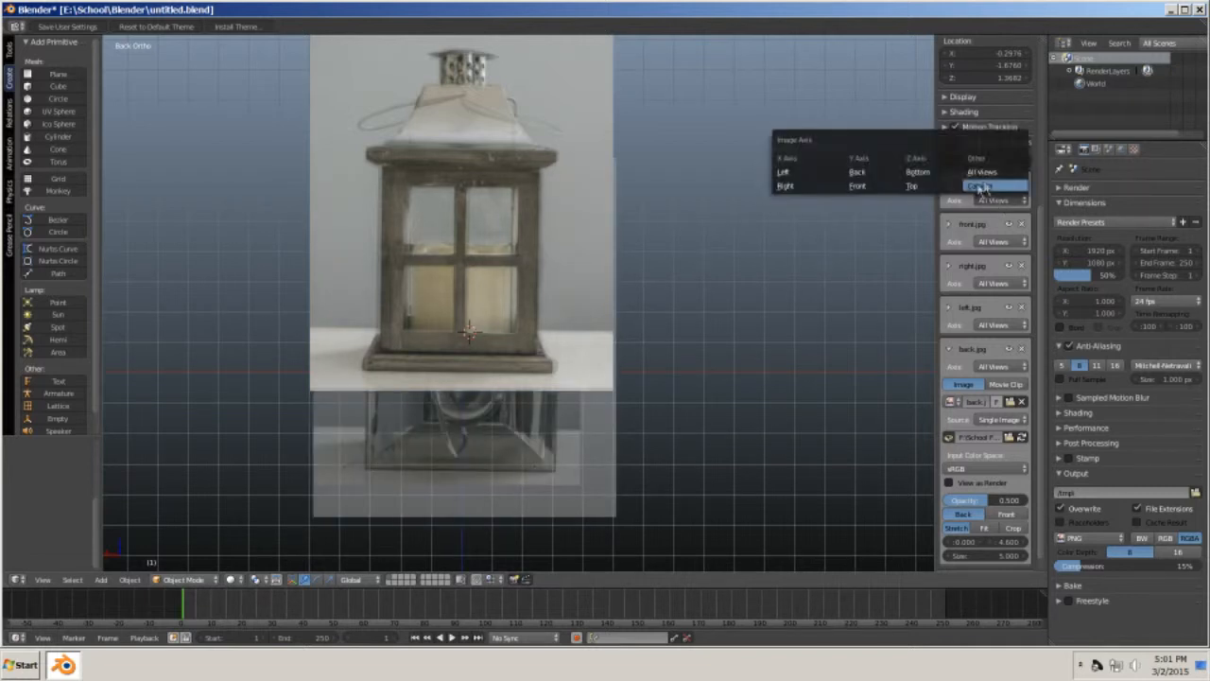
click(884, 192)
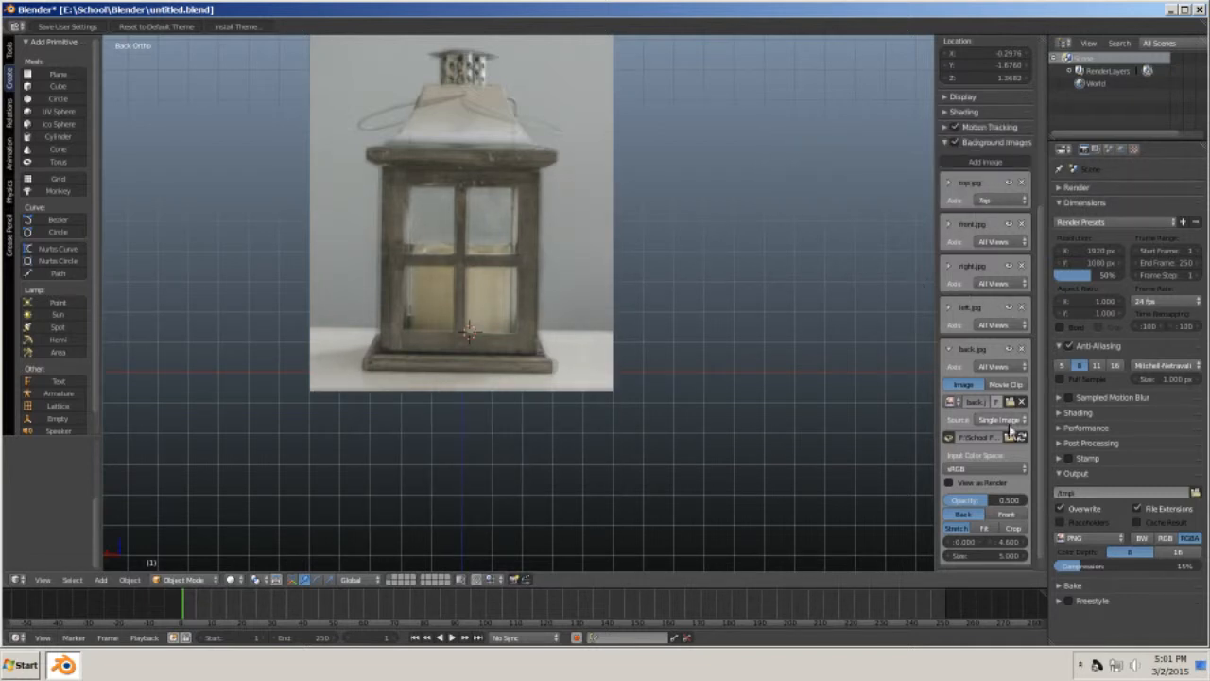
- Reassign the back.jpg, left.jpg, right.jpg and front.jpg backgrounds to their matching Back, Left, Right and Front axes
click(993, 325)
click(856, 341)
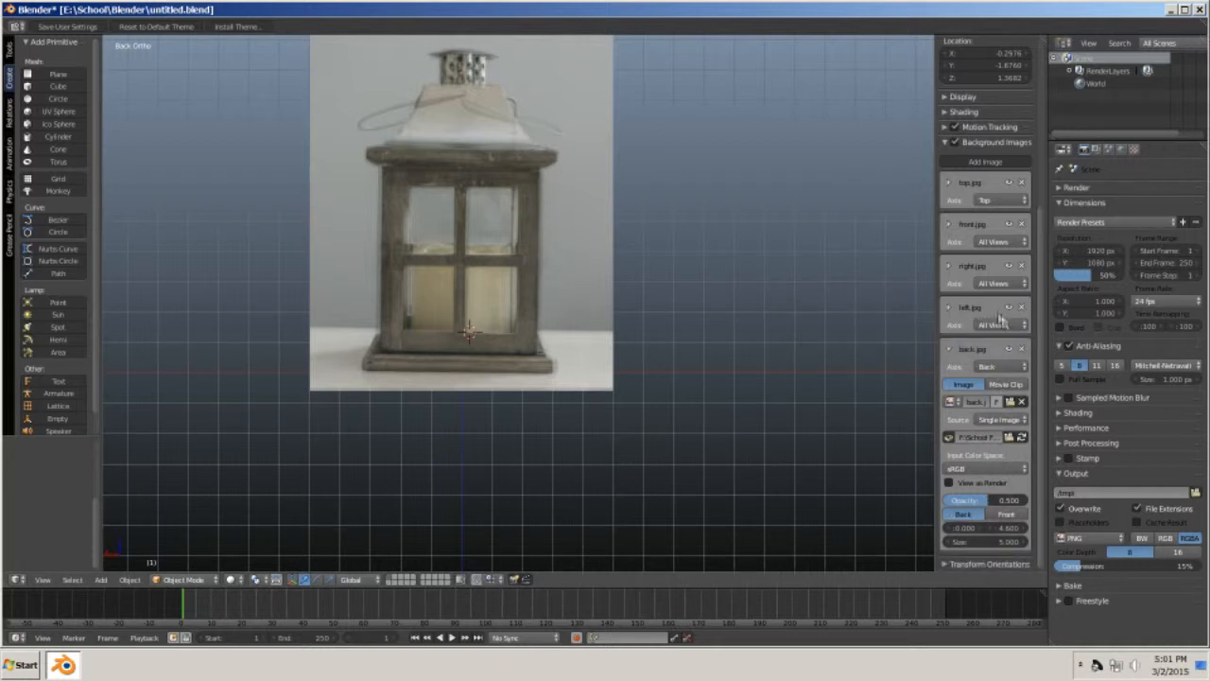
key(KP_3)
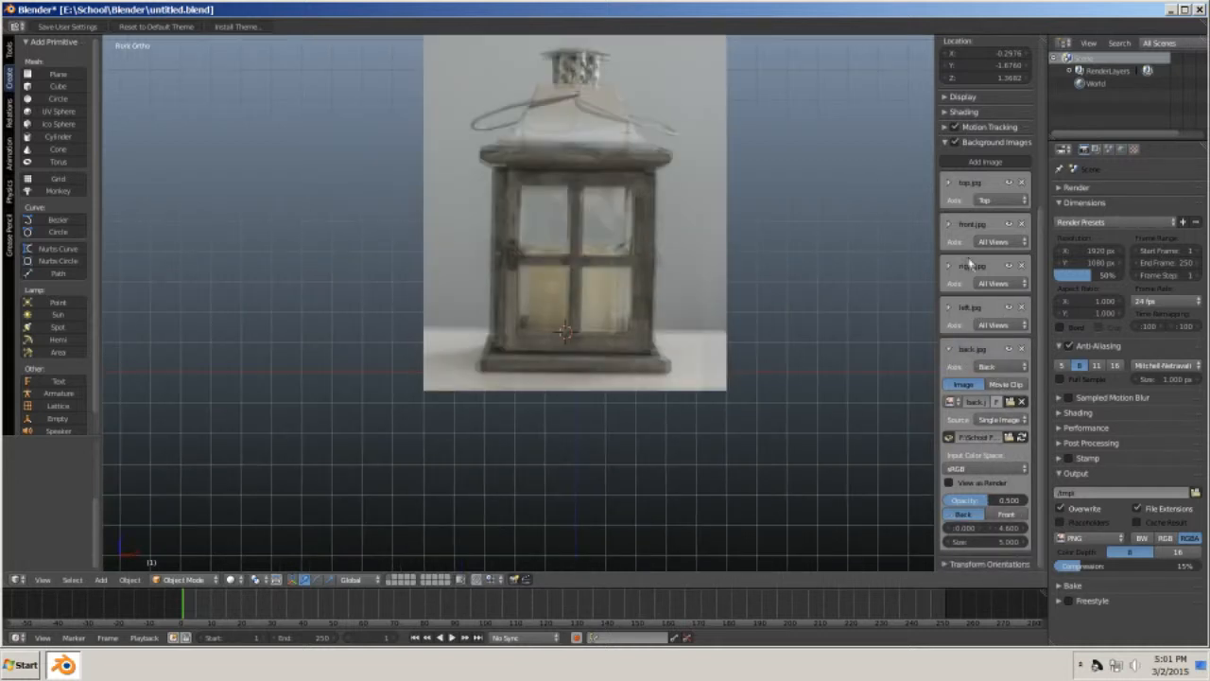
click(993, 324)
click(800, 306)
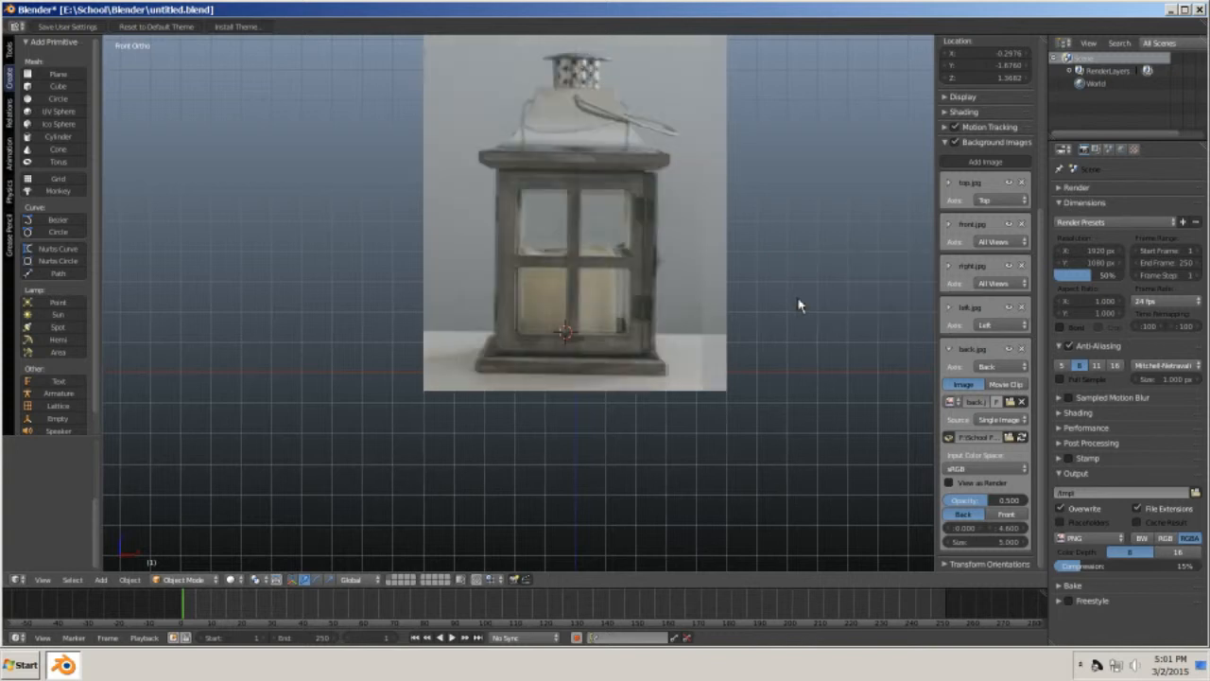
click(997, 283)
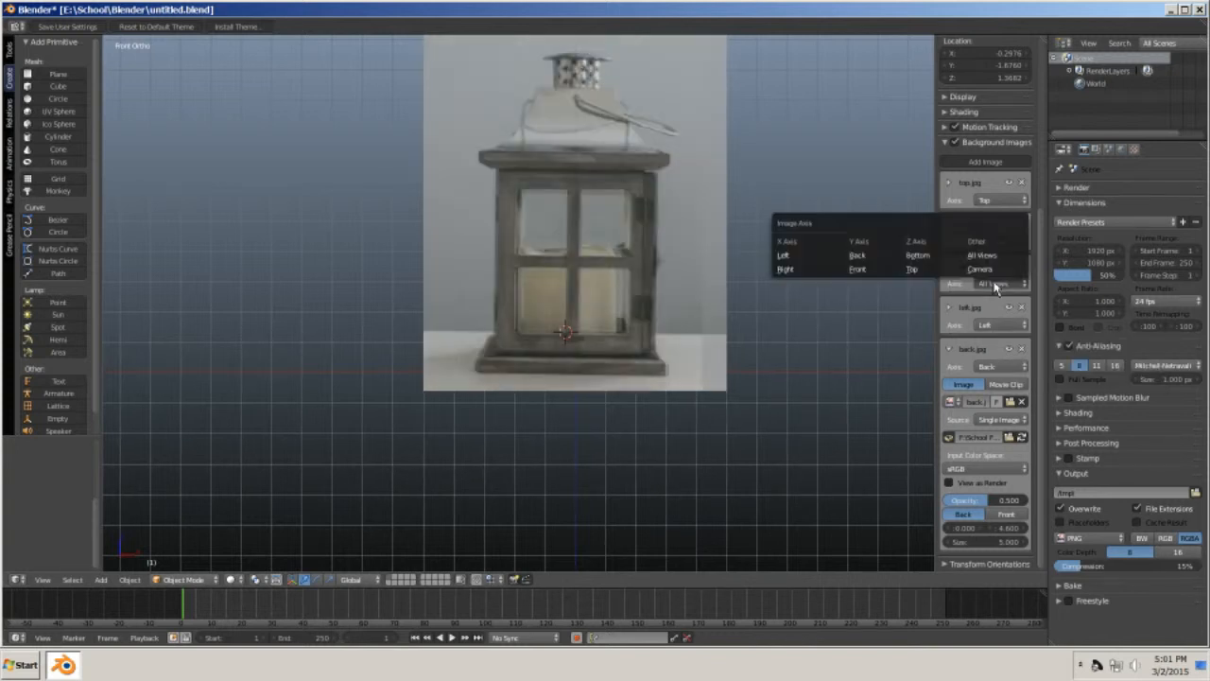
click(802, 267)
click(995, 243)
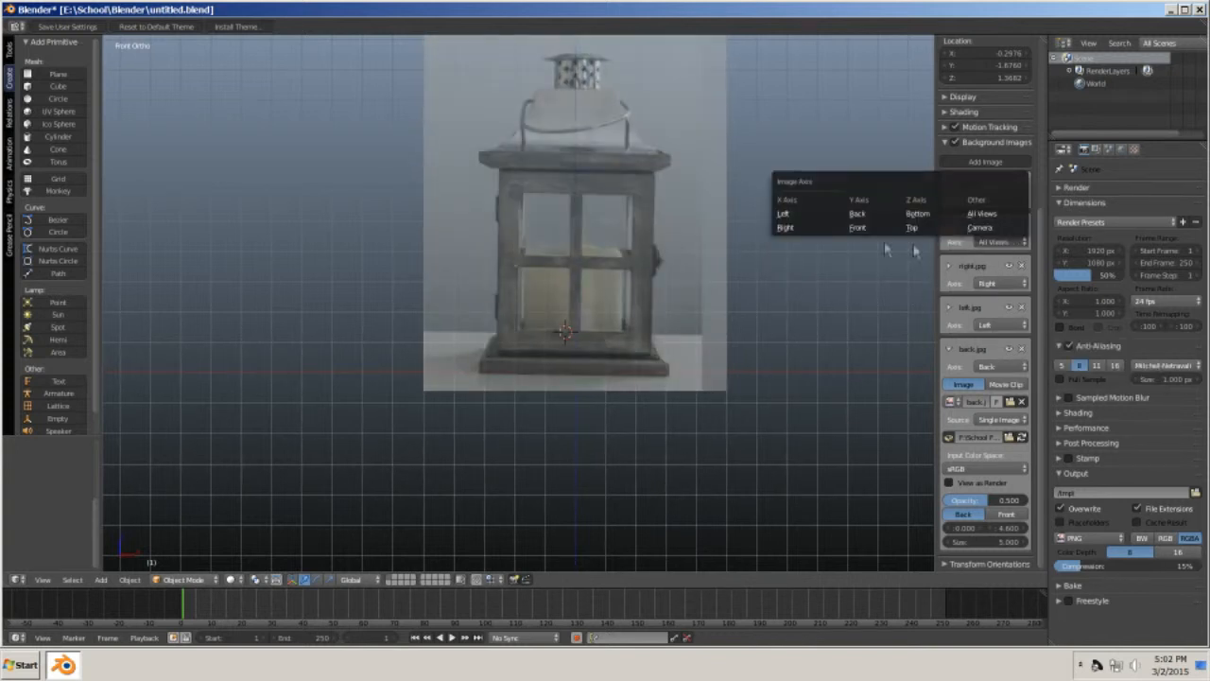
click(868, 229)
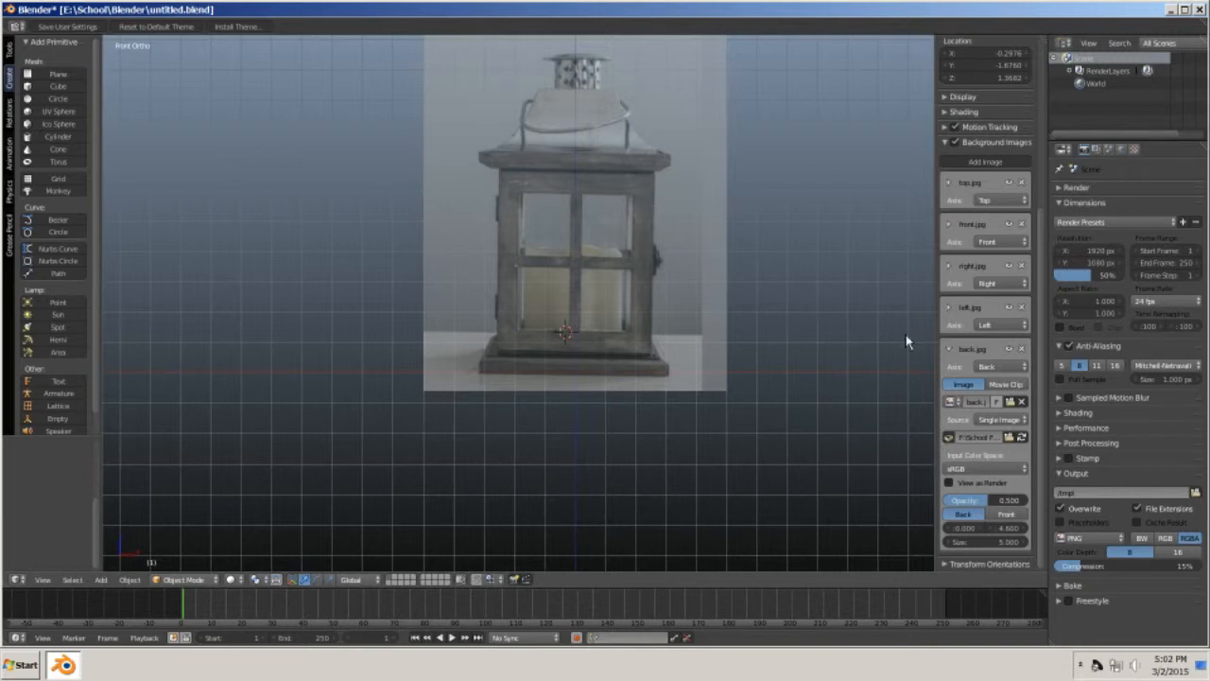
- Check the alignment of the lantern backgrounds by switching between the top, front, right, back and left views
key(KP_7)
key(KP_1)
key(KP_7)
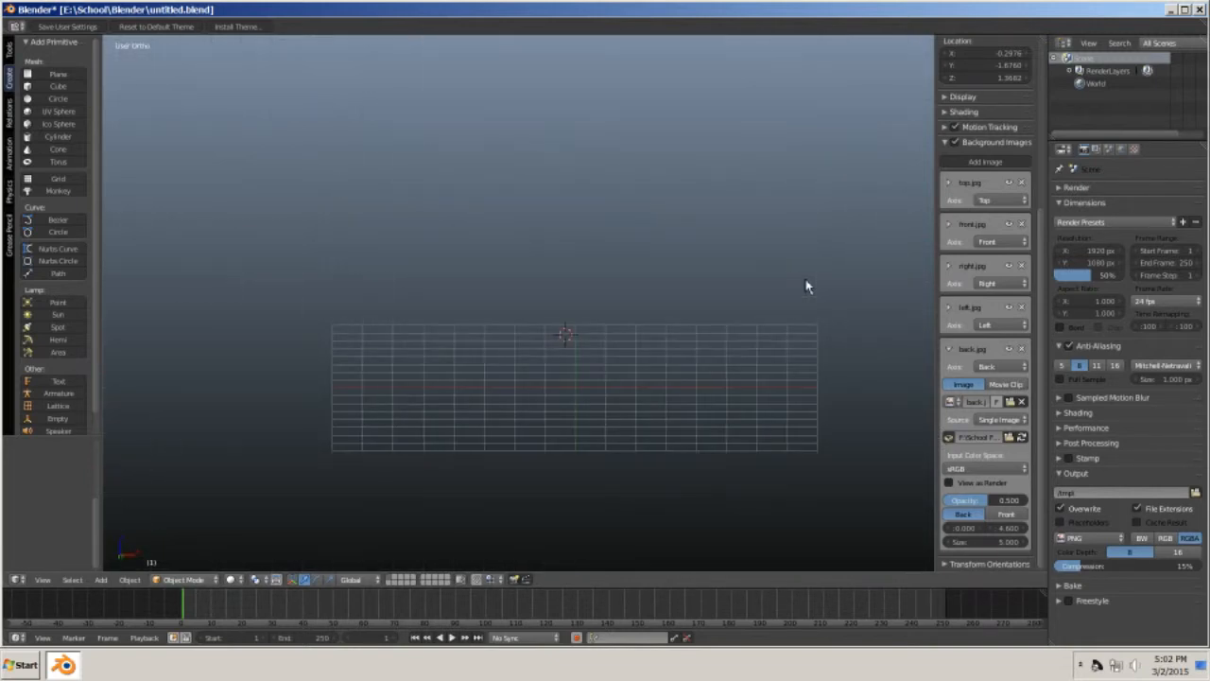
key(KP_7)
key(KP_1)
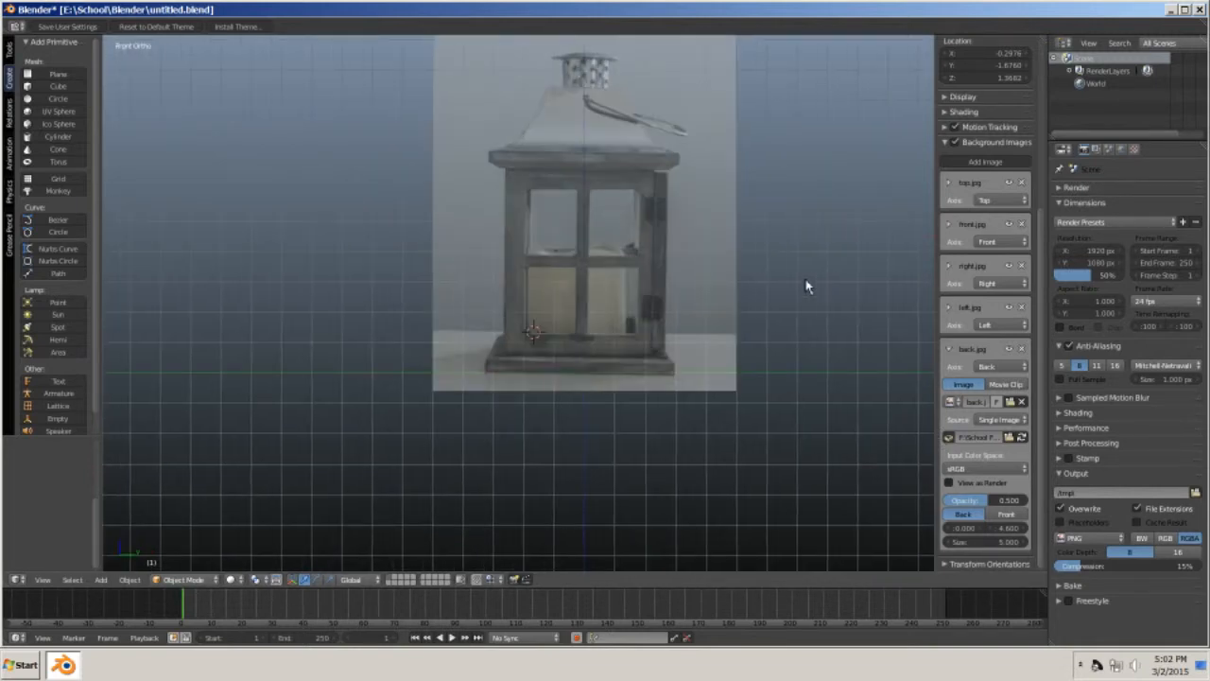
key(ctrl+KP_1)
key(ctrl+KP_3)
key(ctrl+KP_1)
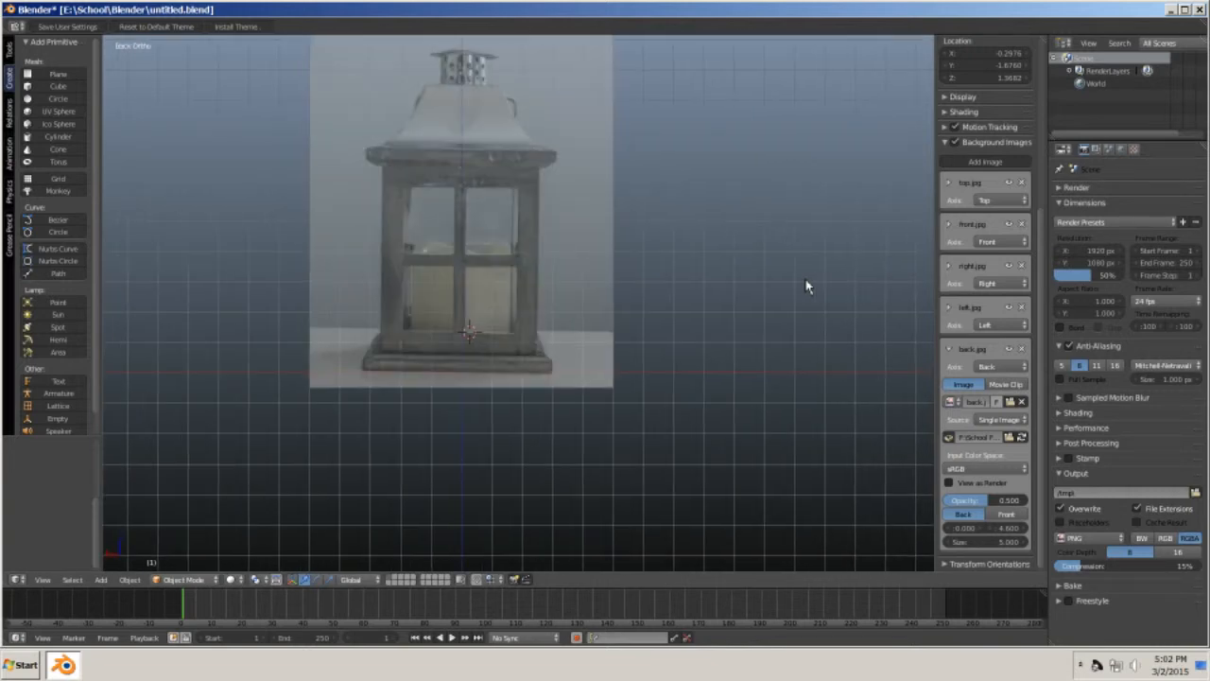
key(KP_1)
key(ctrl+KP_3)
key(ctrl+KP_1)
key(KP_1)
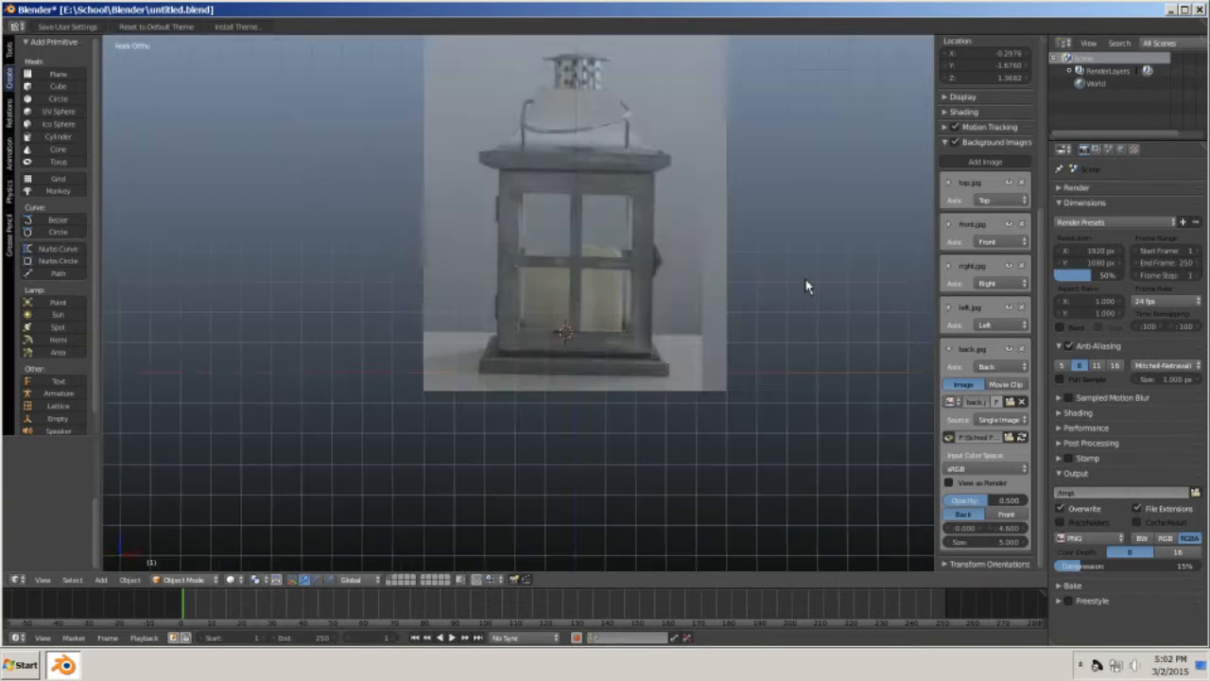
key(KP_3)
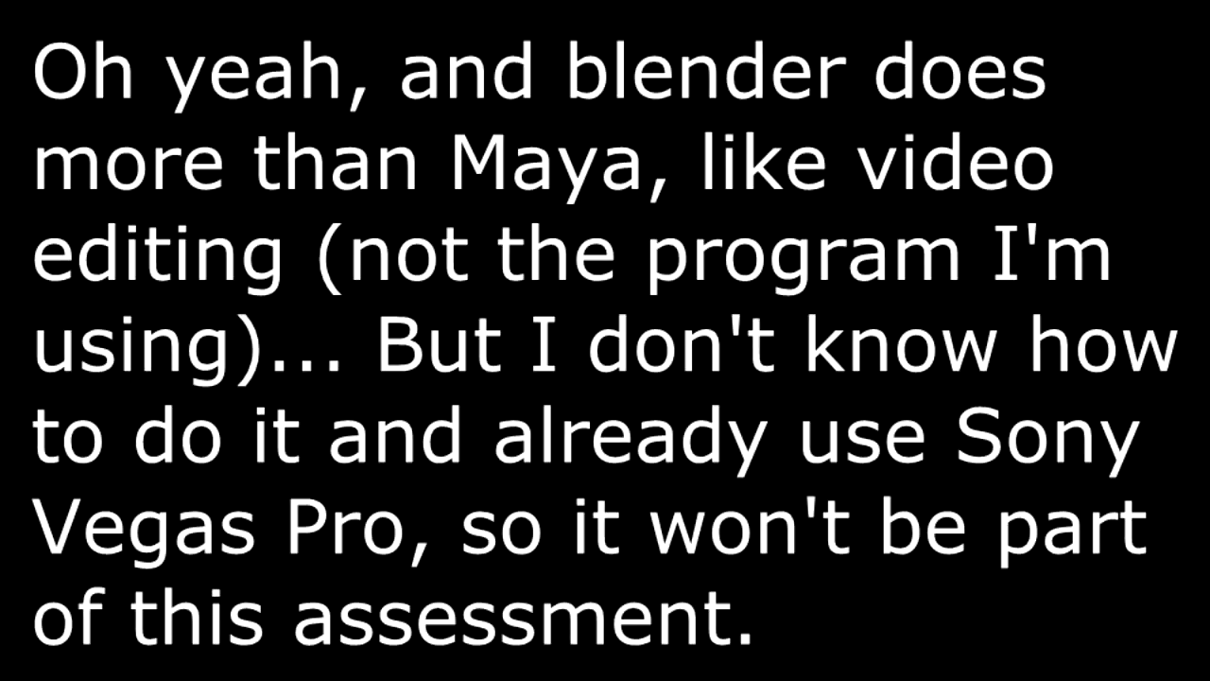